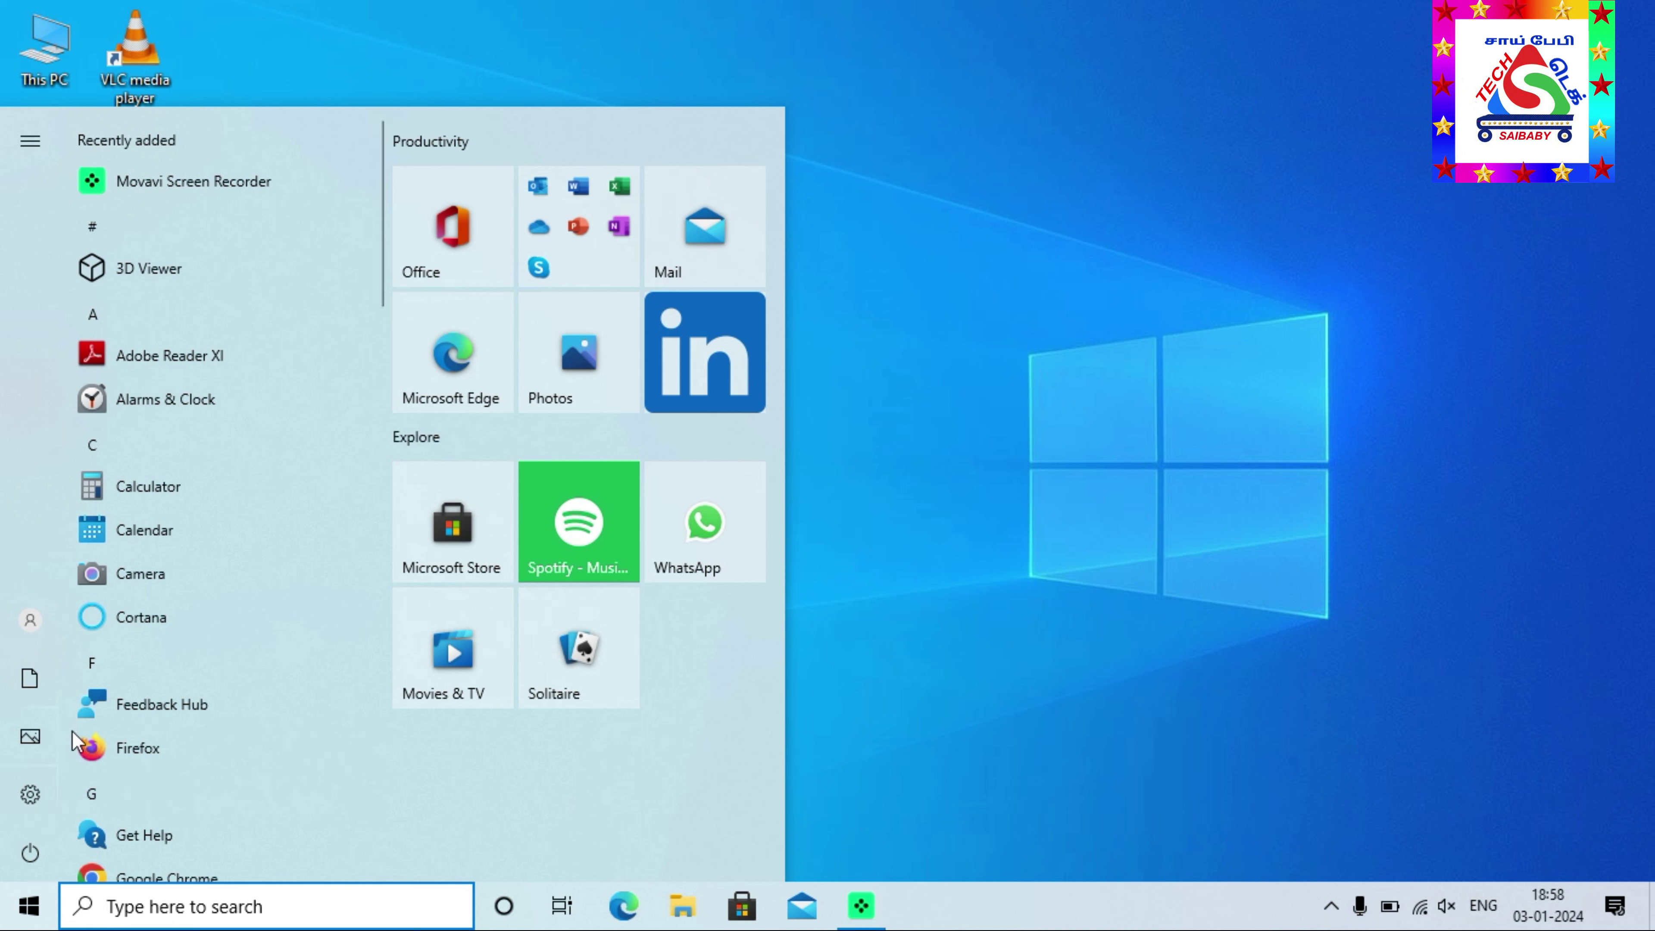
Step: Set Google Chrome as the default web browser in Windows Settings, switching away from Microsoft Edge anyway, and close Settings
click(35, 795)
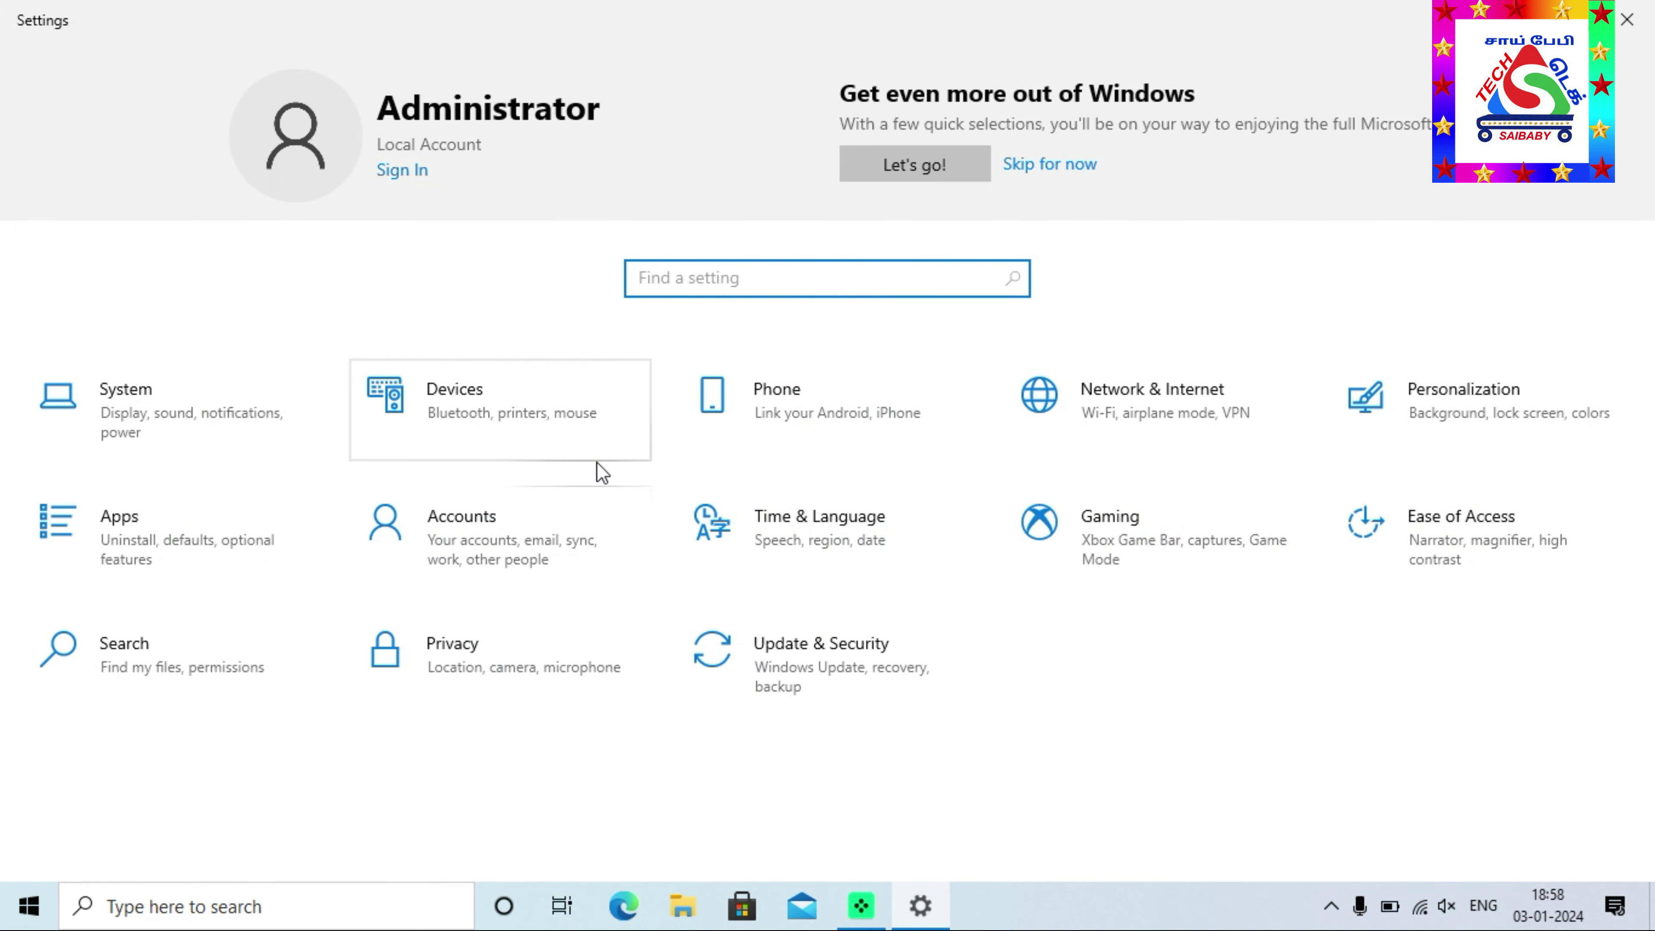
click(134, 537)
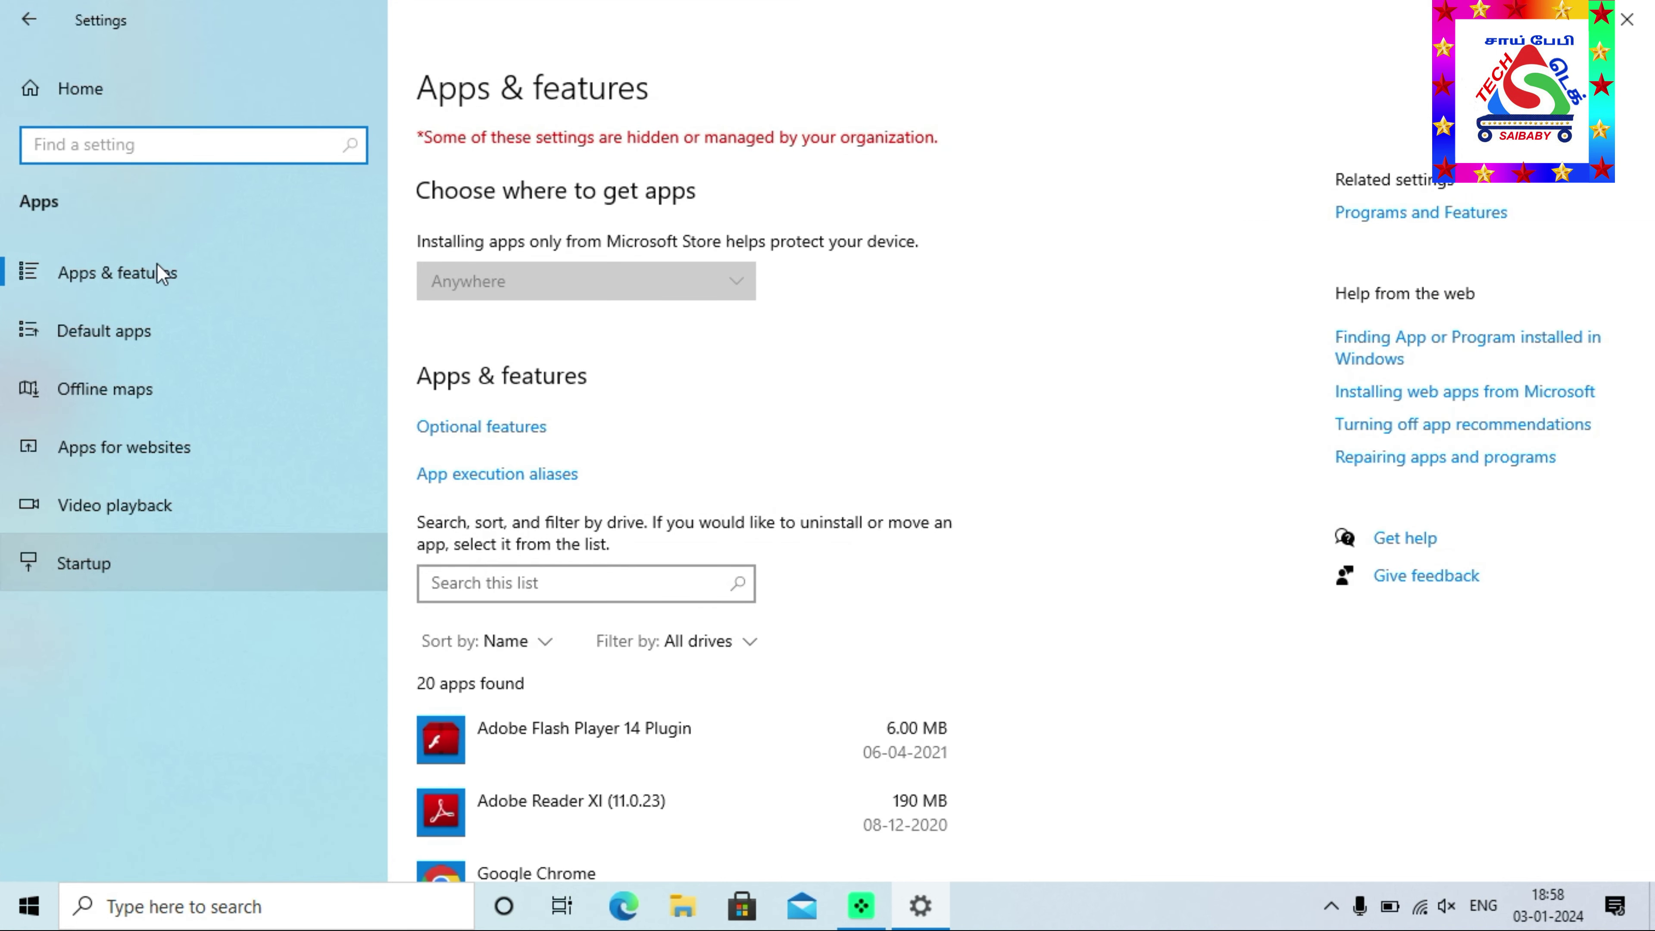
click(139, 339)
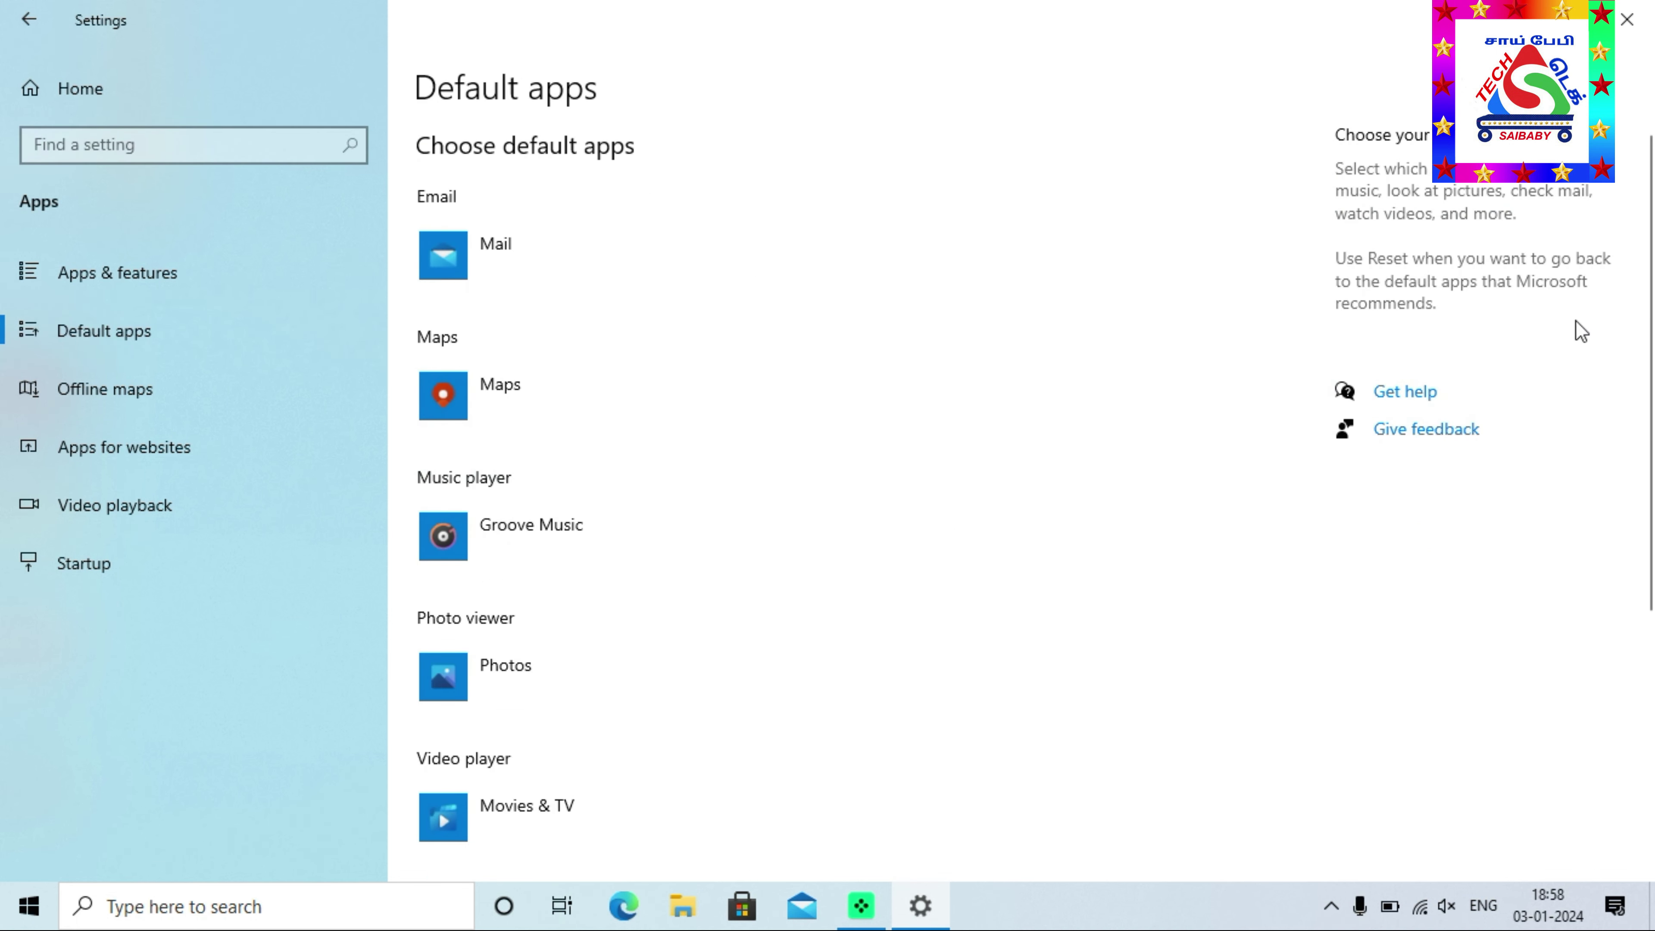
drag(1652, 261, 1622, 465)
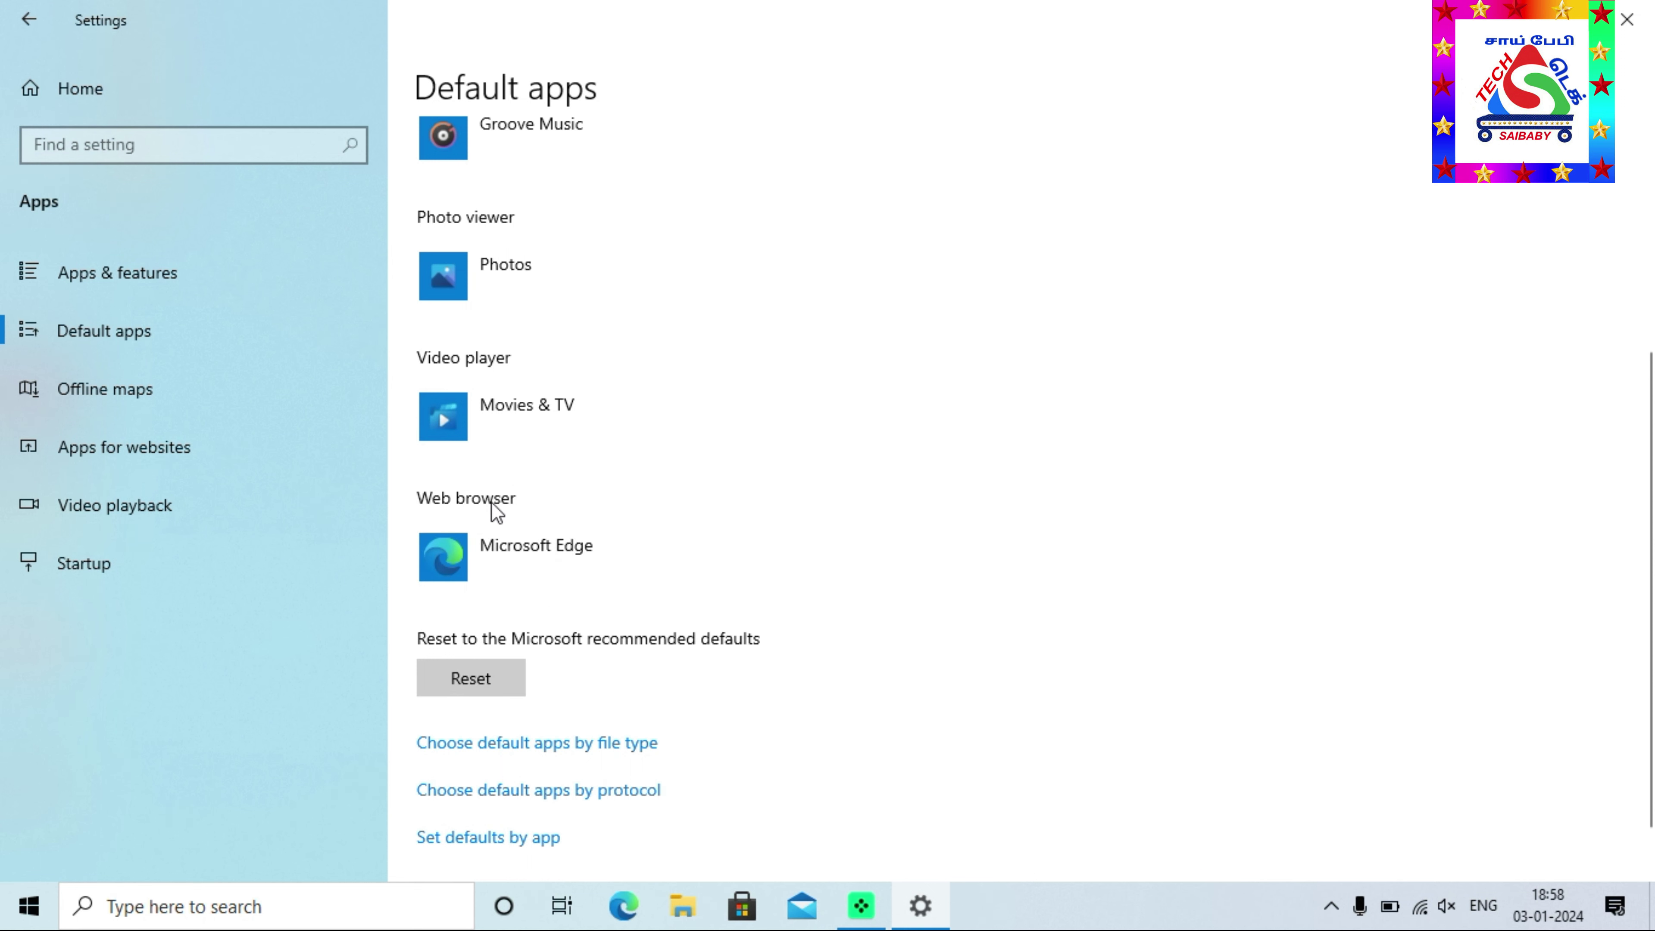
click(532, 550)
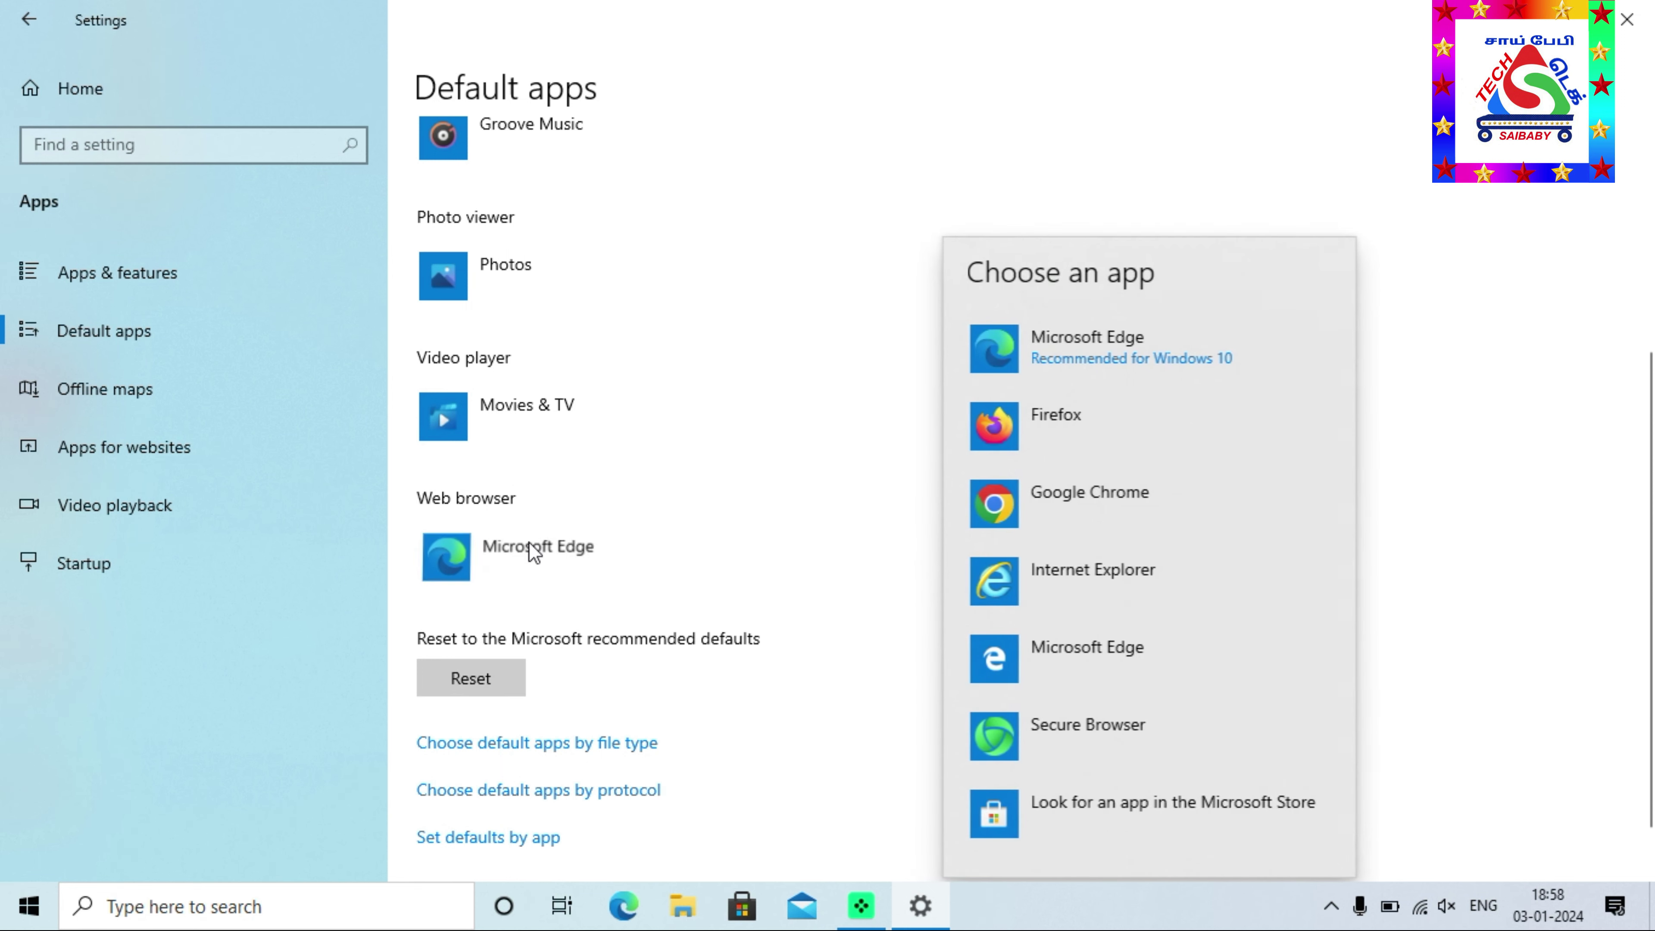
click(1108, 528)
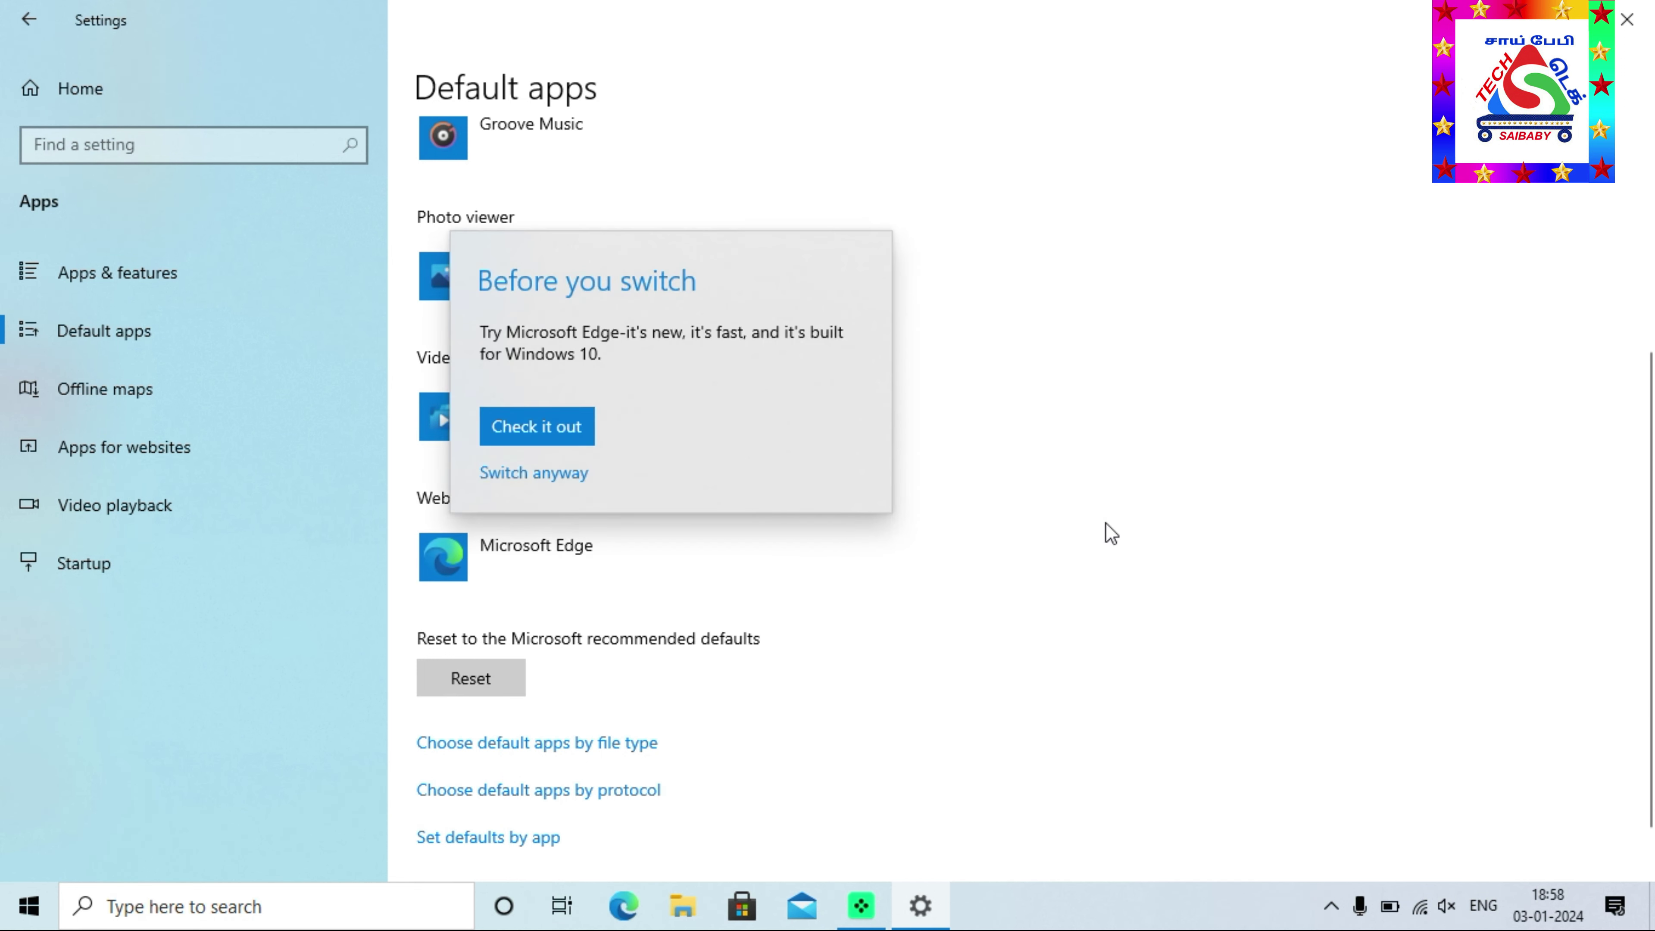
click(503, 479)
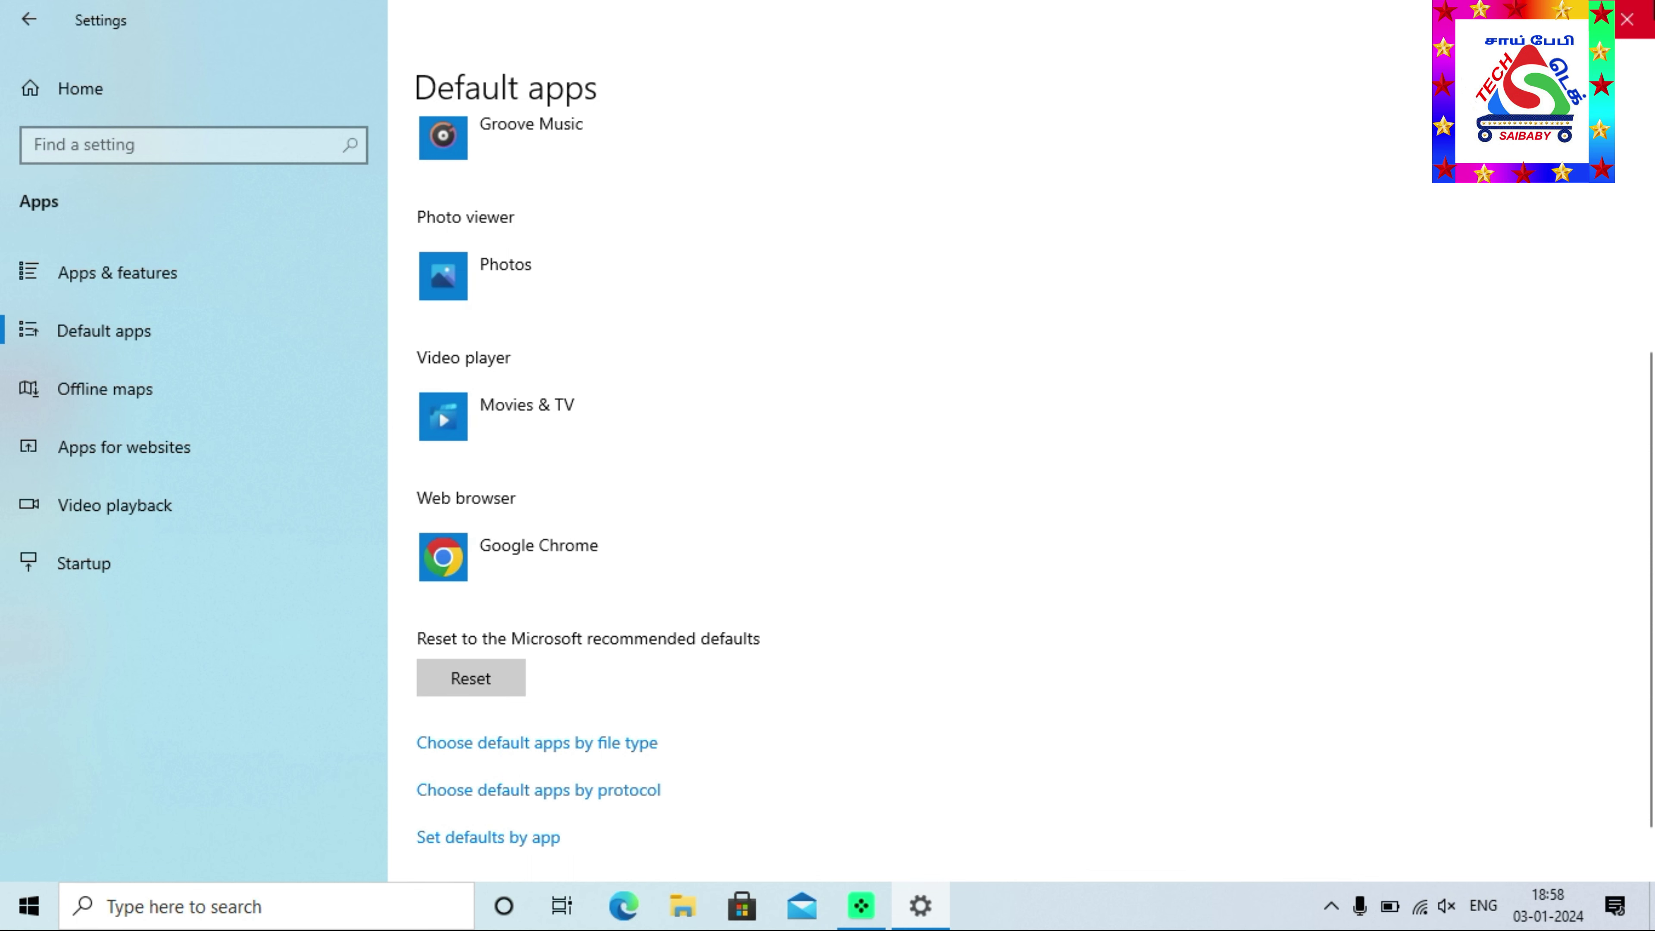
click(1626, 19)
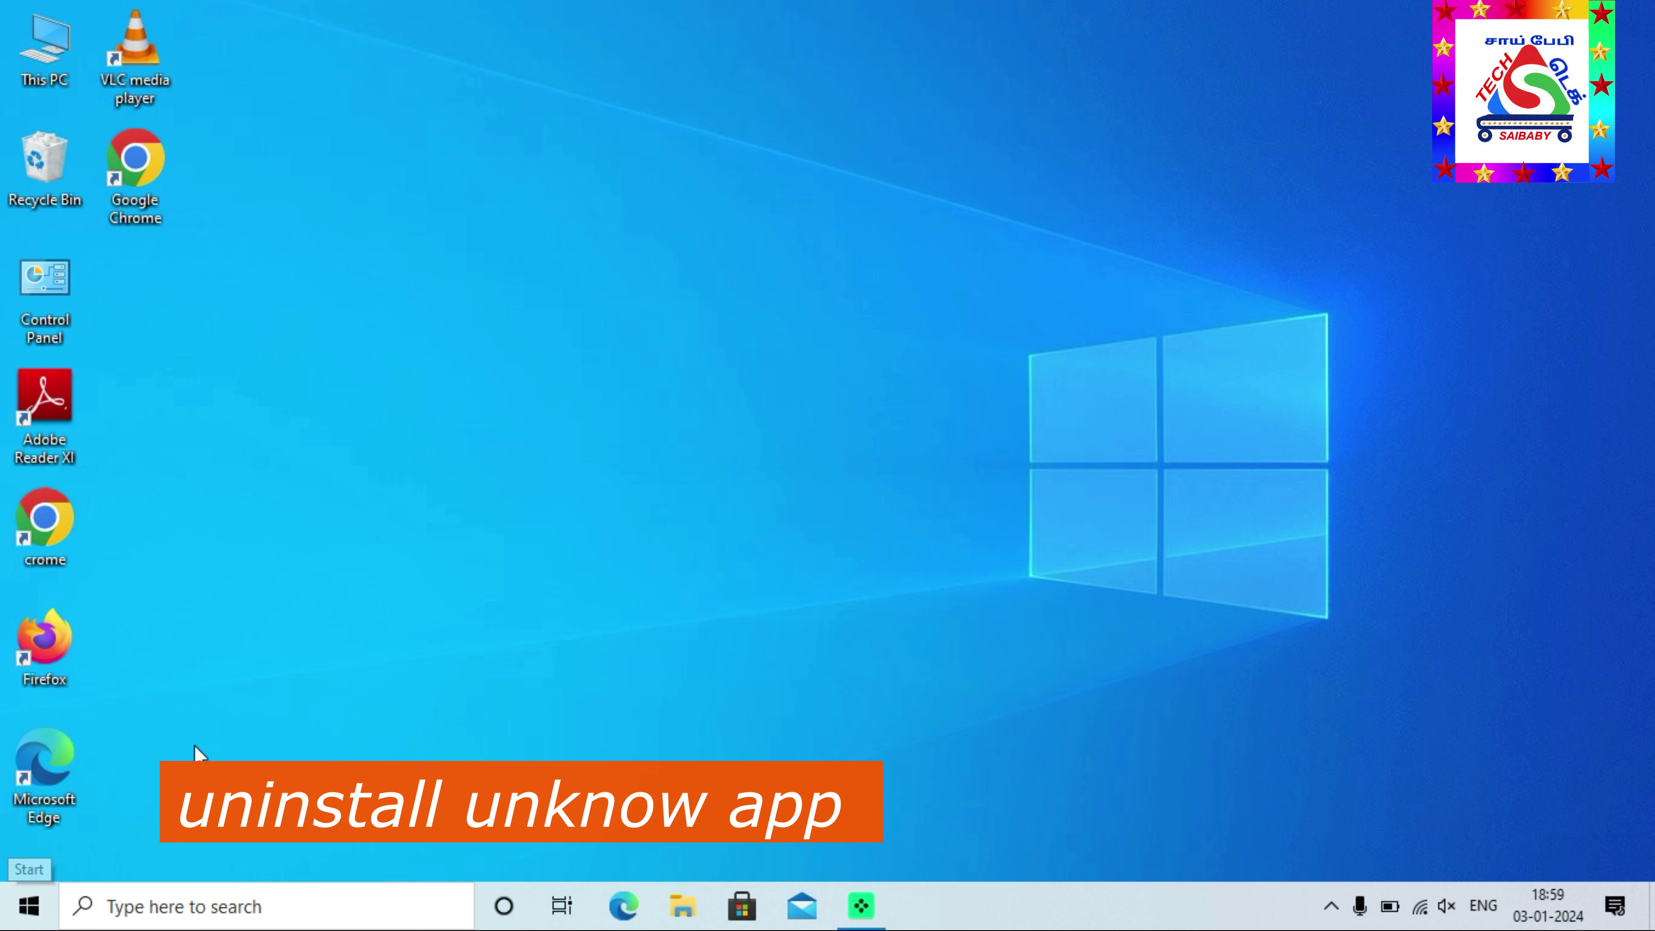
Step: Open the Apps & features list of installed apps in Windows Settings
click(29, 906)
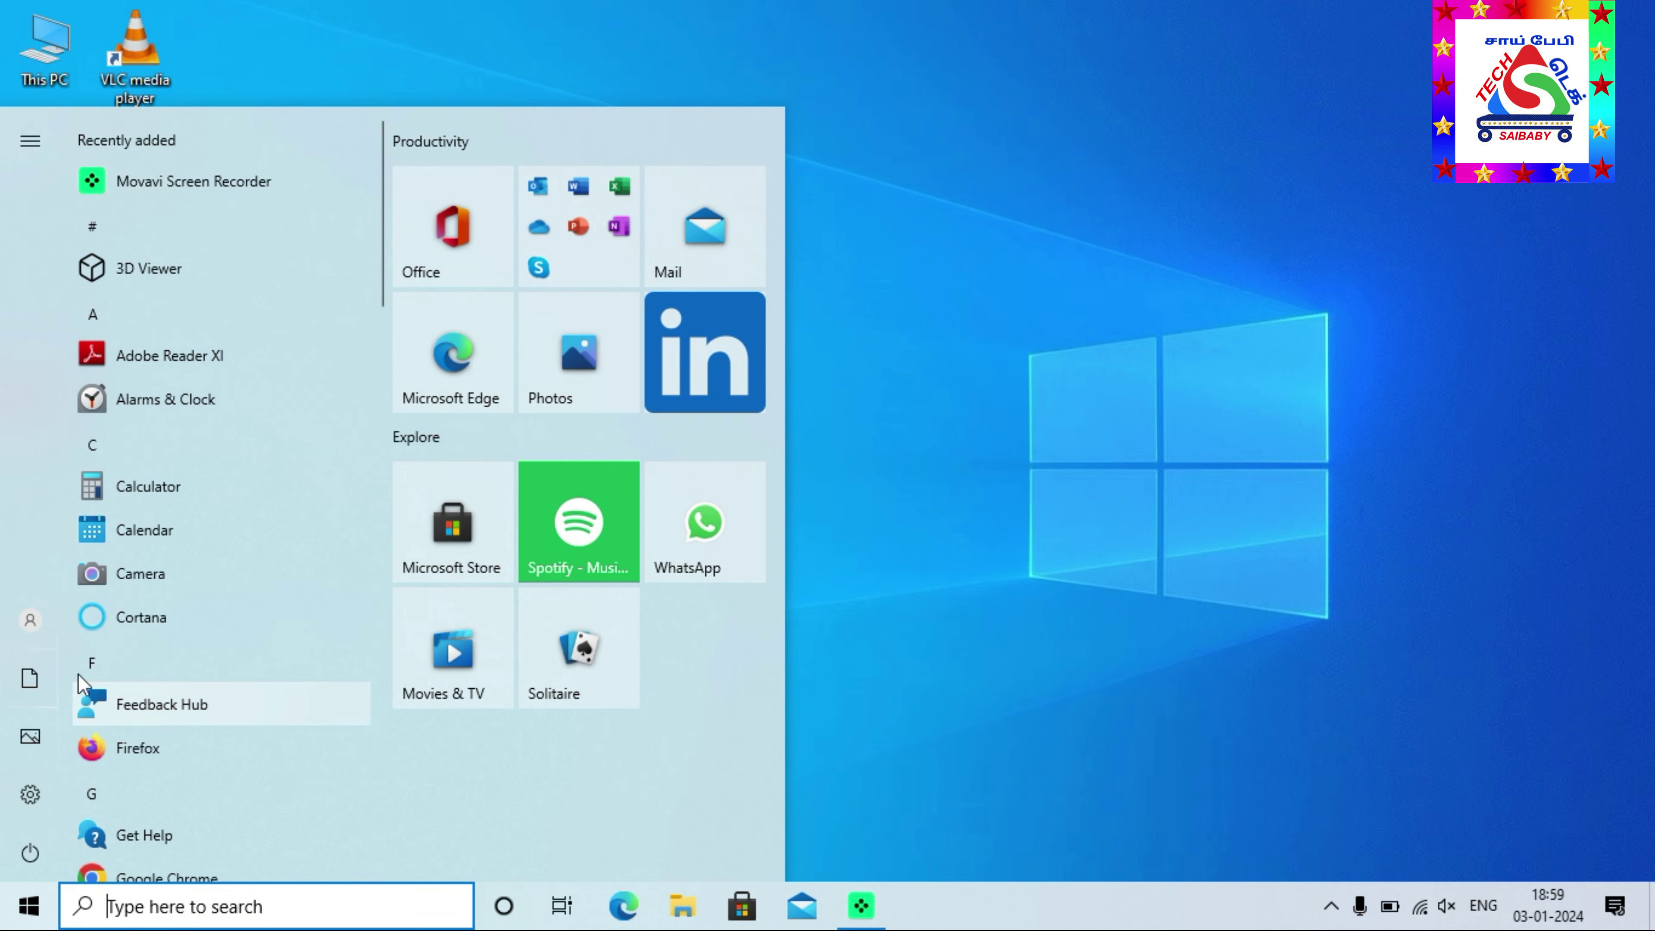
click(28, 794)
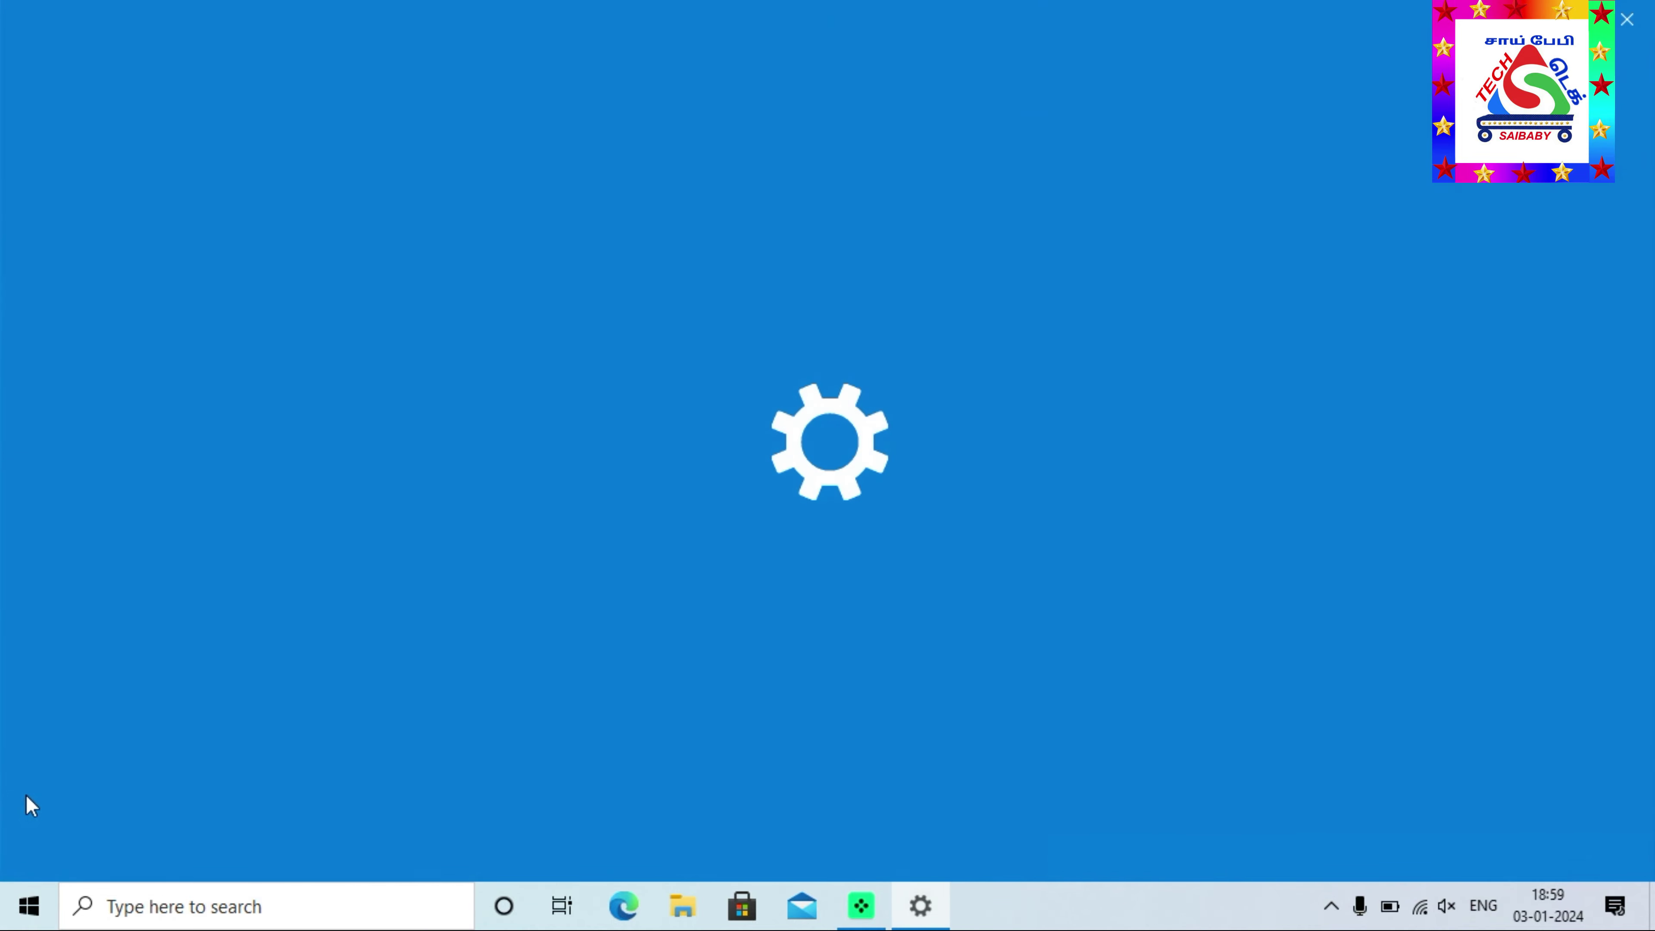
click(162, 535)
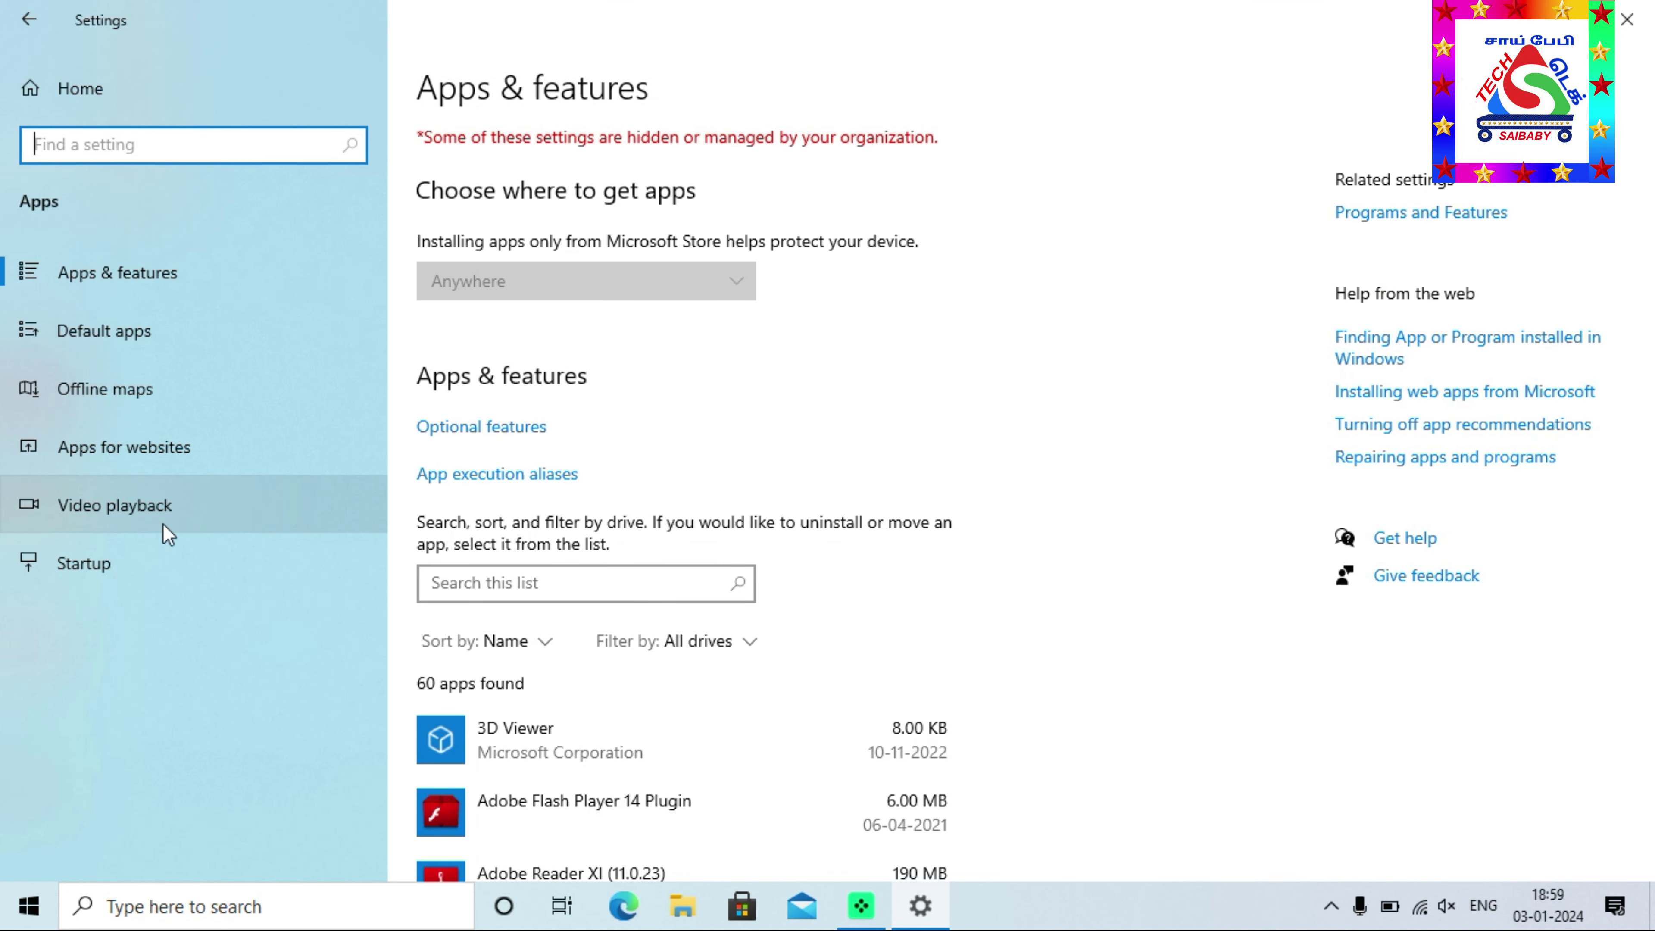
click(116, 272)
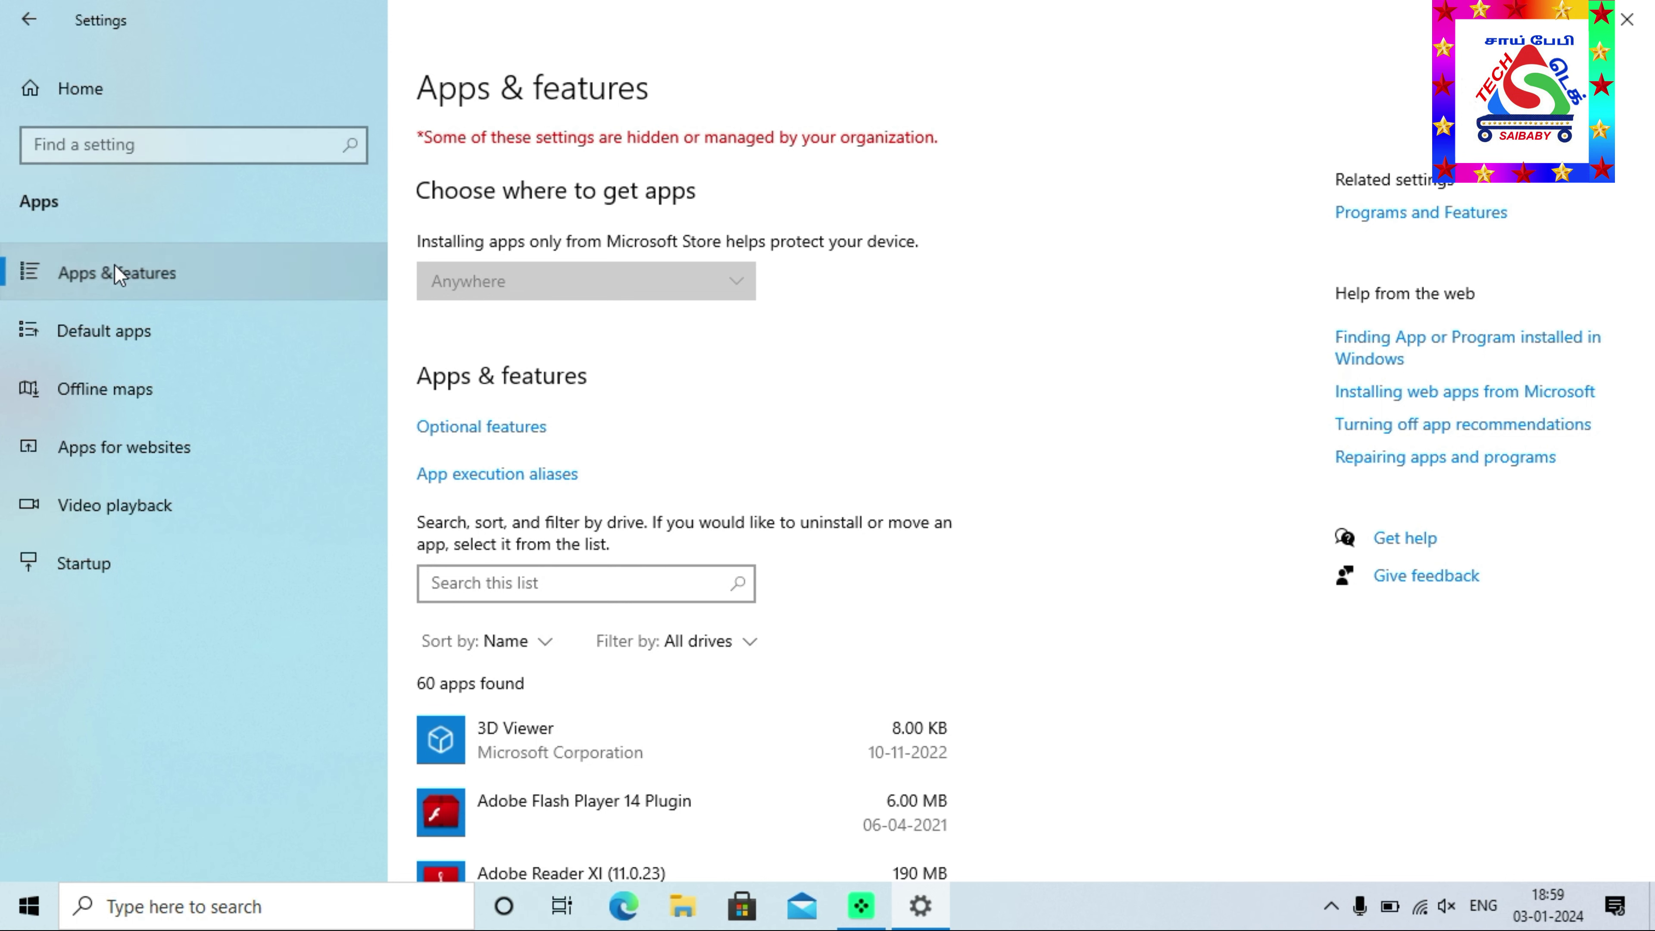
Step: Uninstall Microsoft Solitaire Collection from the installed apps and close Settings
drag(1652, 212, 1652, 468)
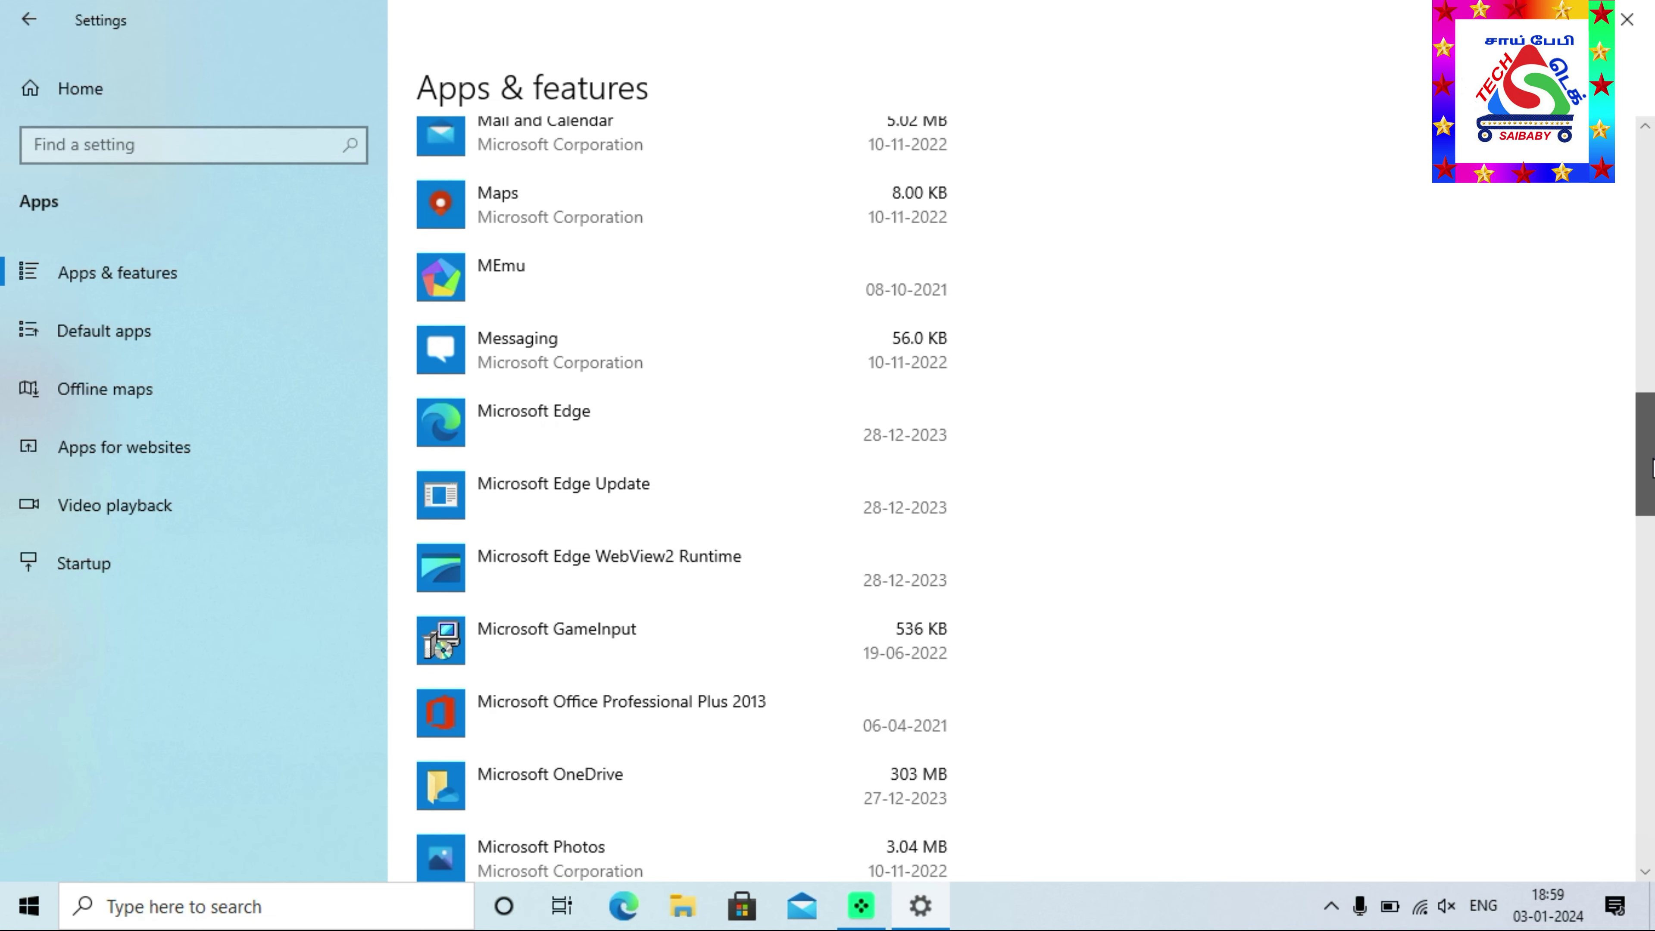
drag(1652, 468, 1652, 569)
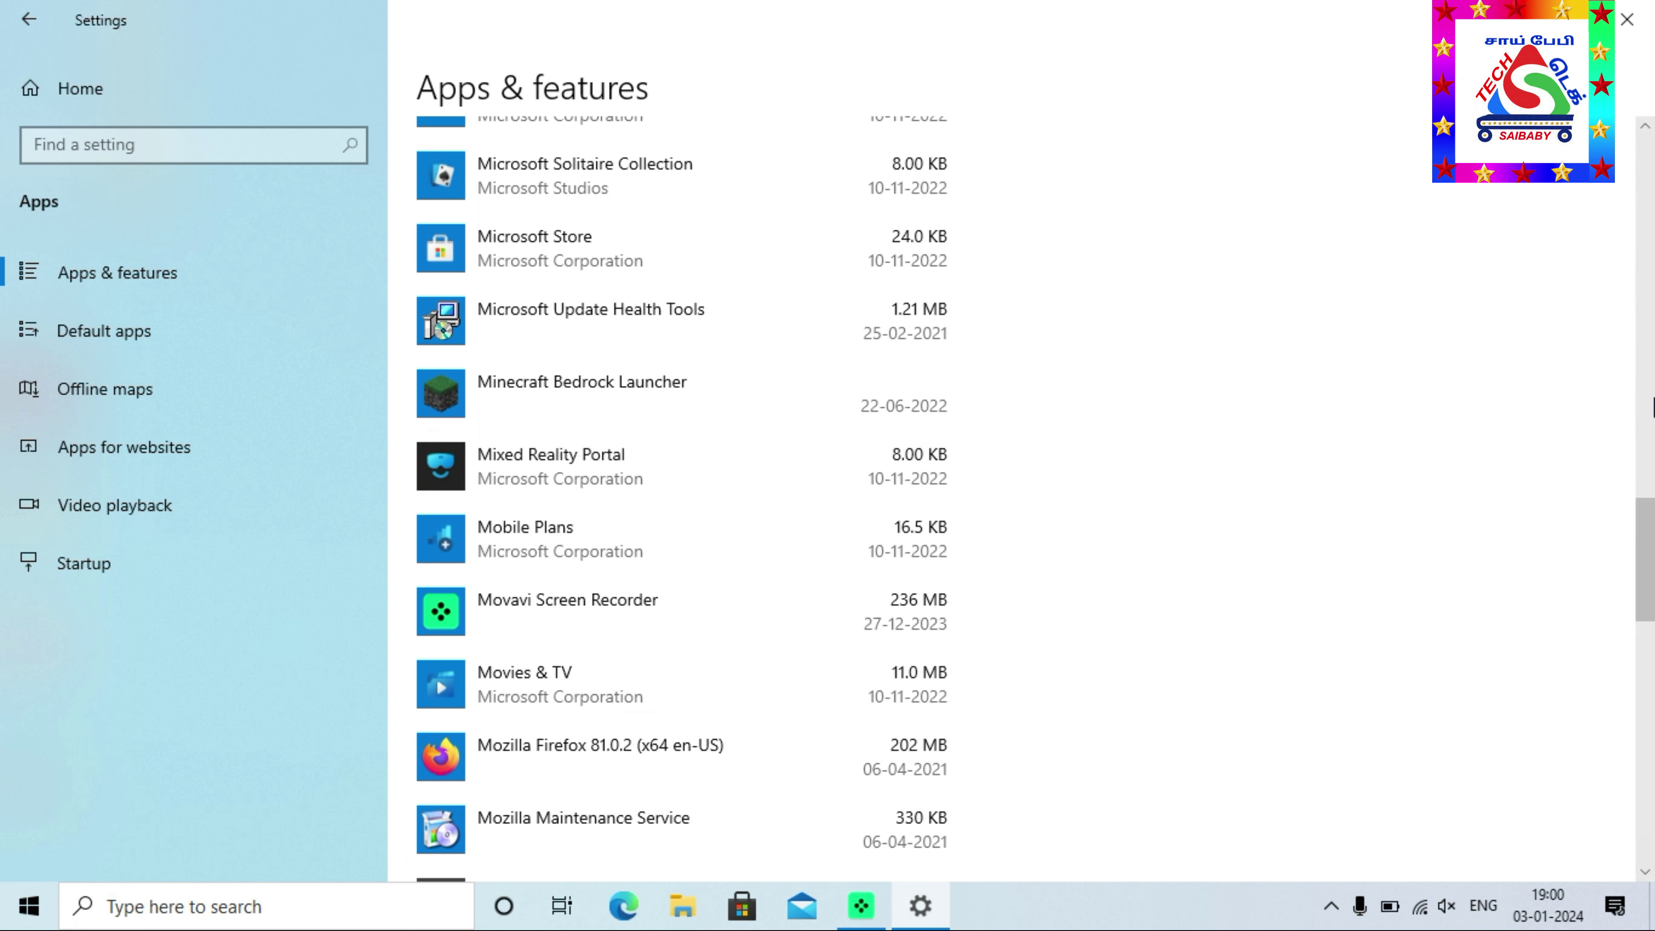
click(1652, 441)
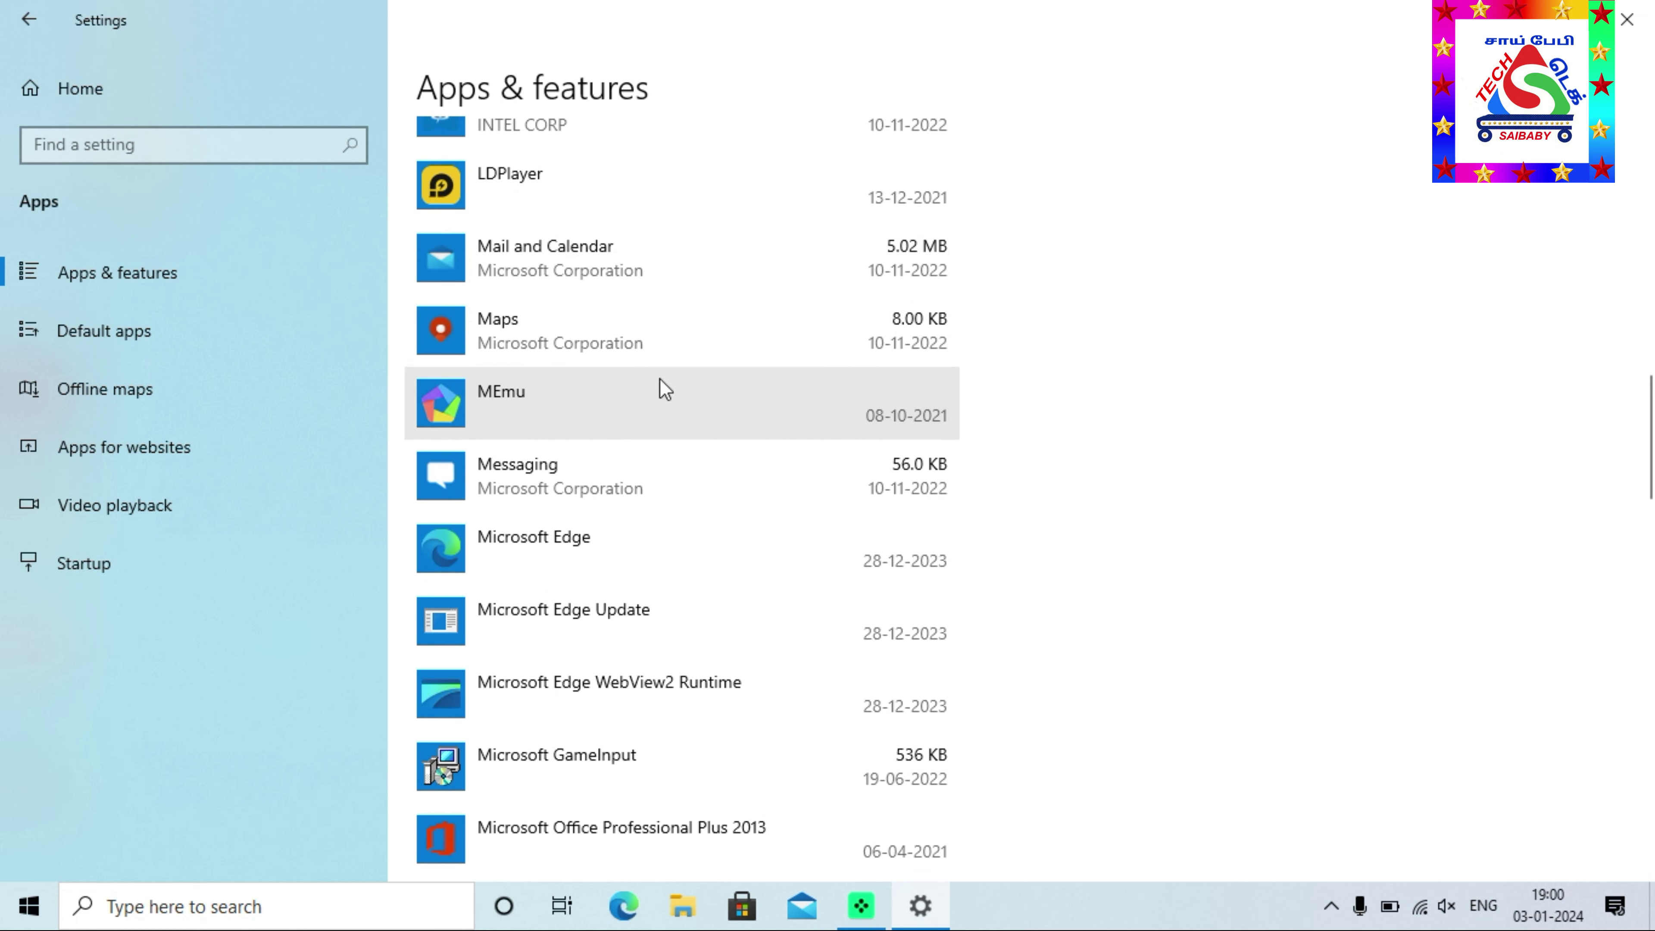
drag(1649, 470, 1651, 427)
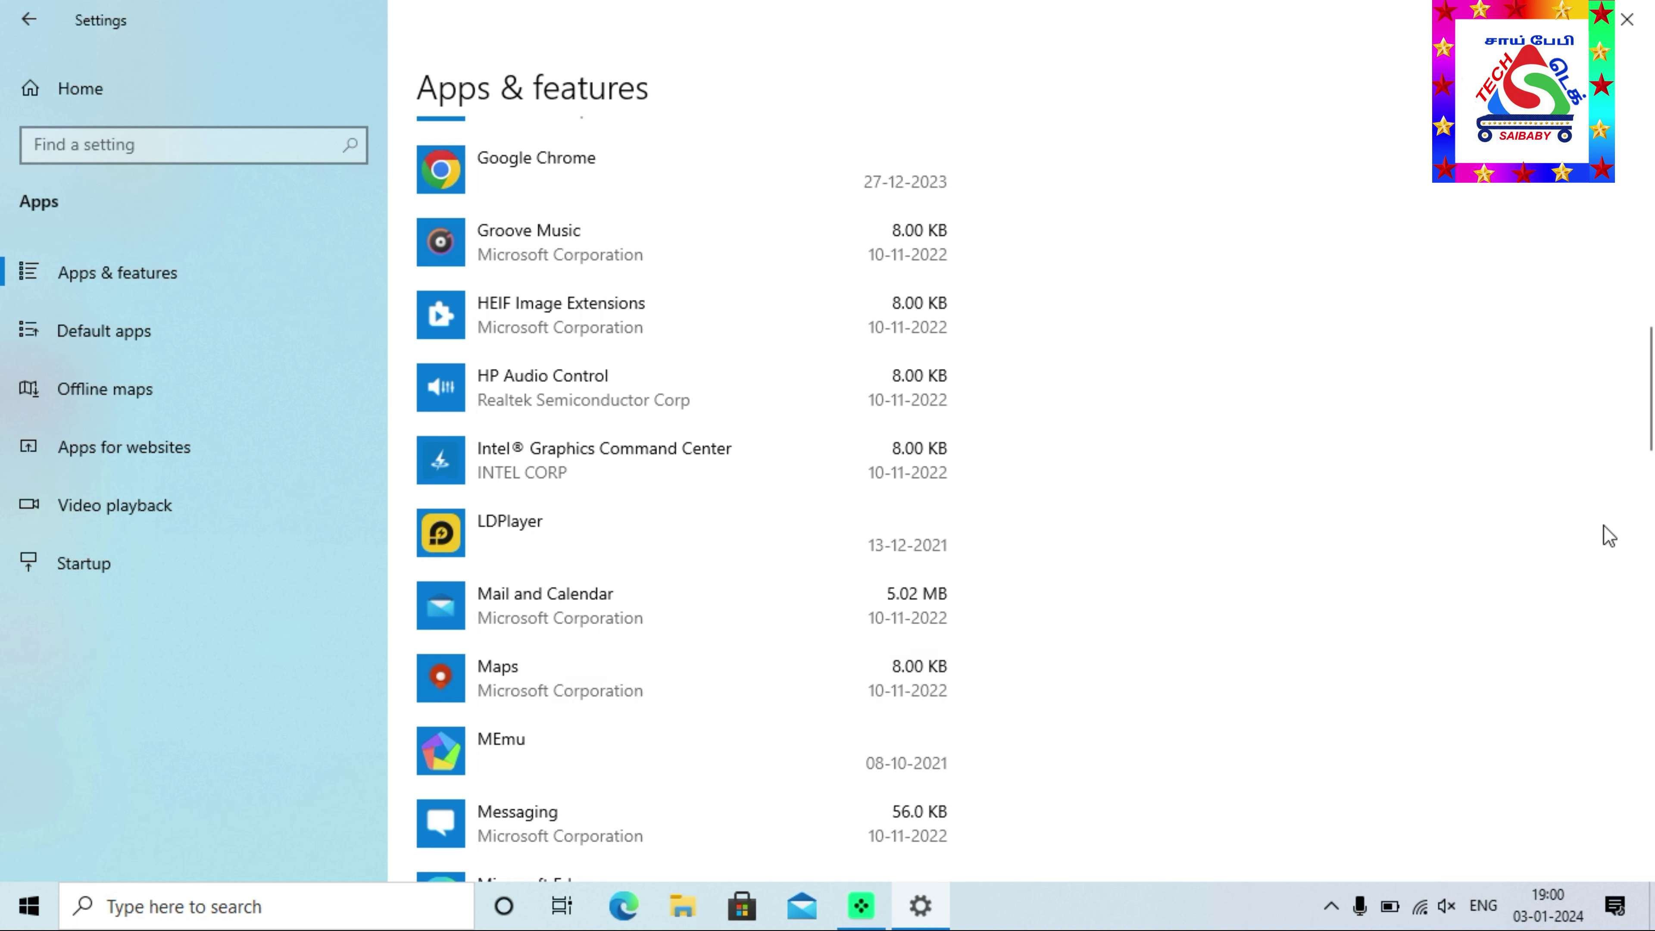
scroll(1646, 468, down, 3)
drag(1646, 468, 1651, 572)
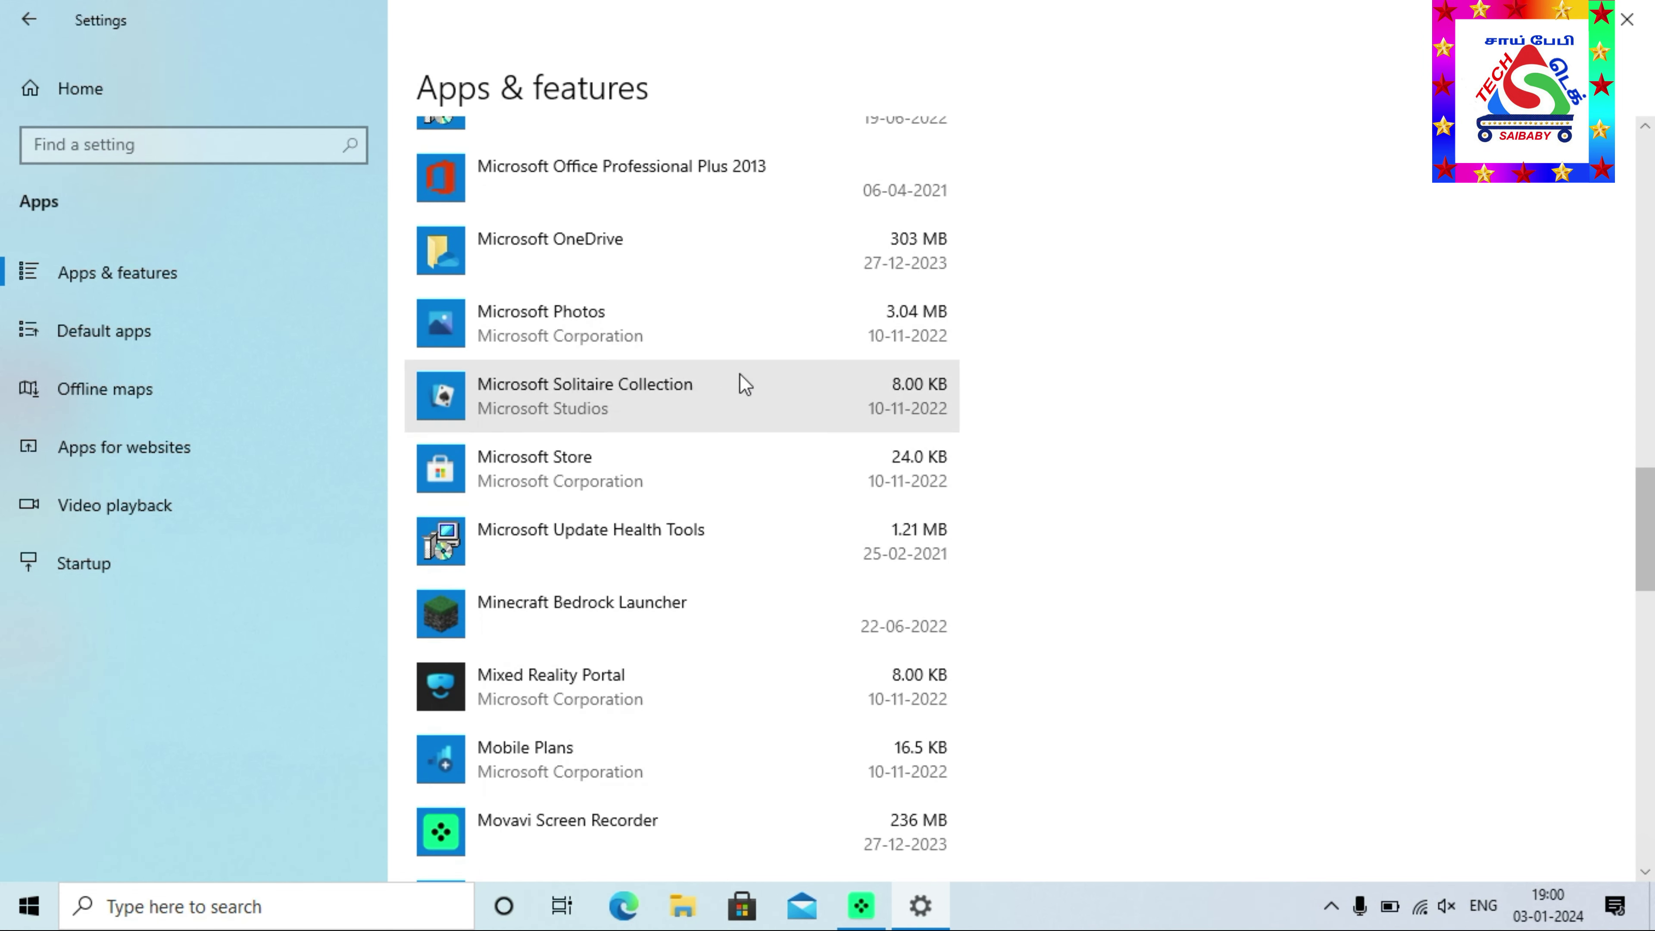
click(927, 393)
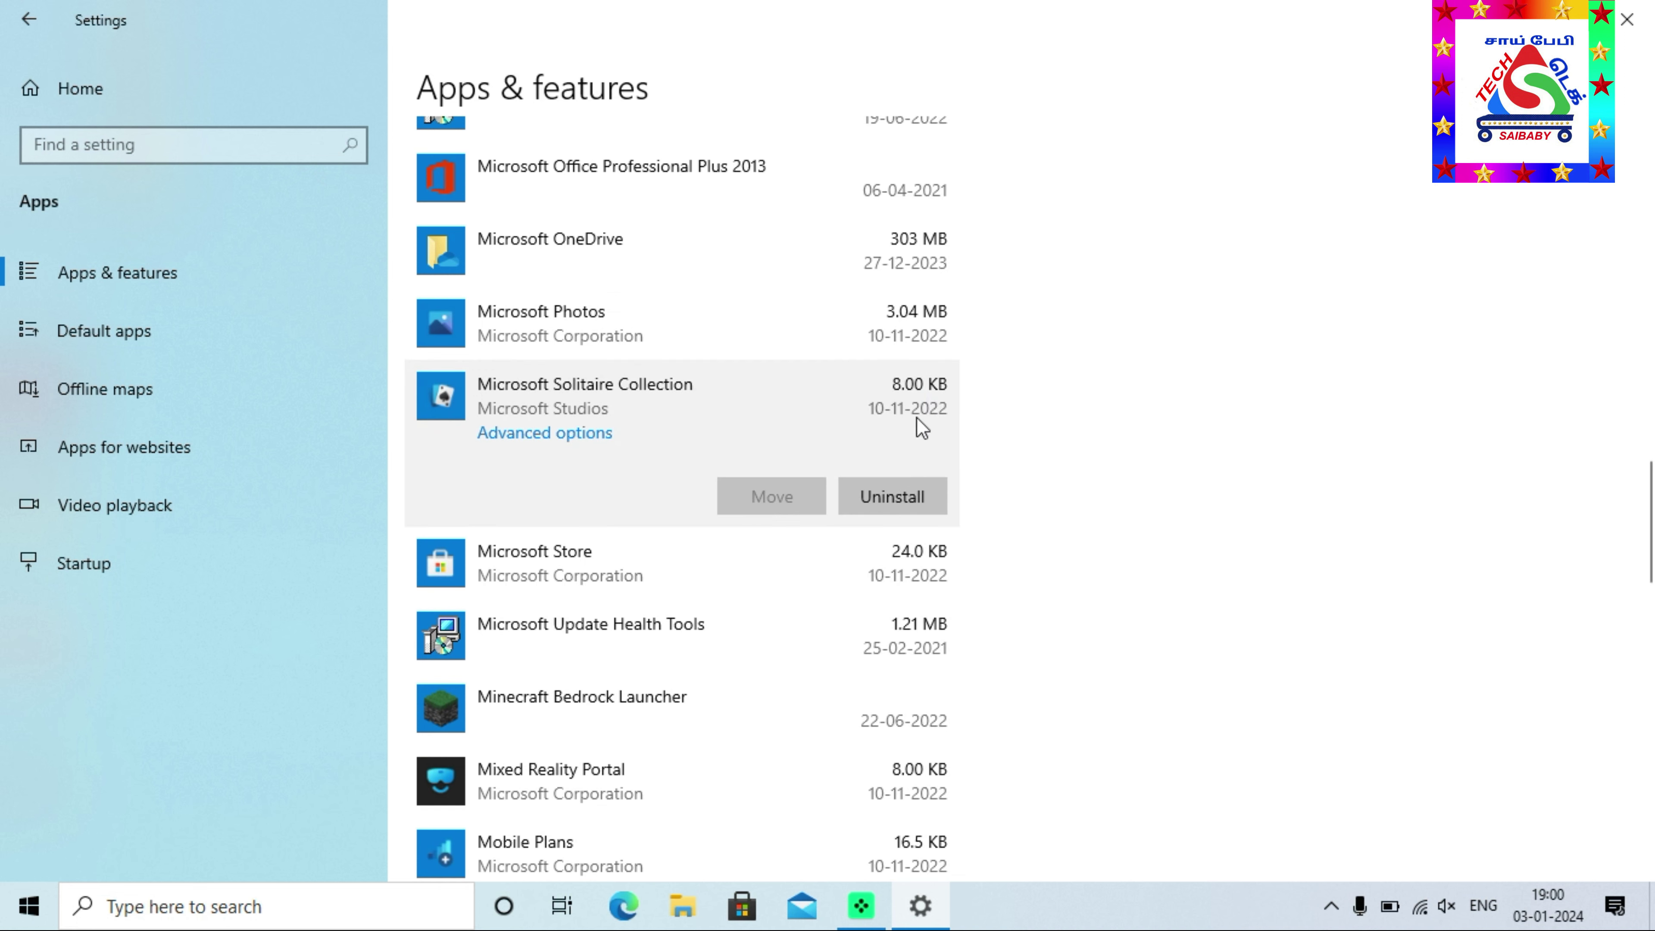
click(892, 490)
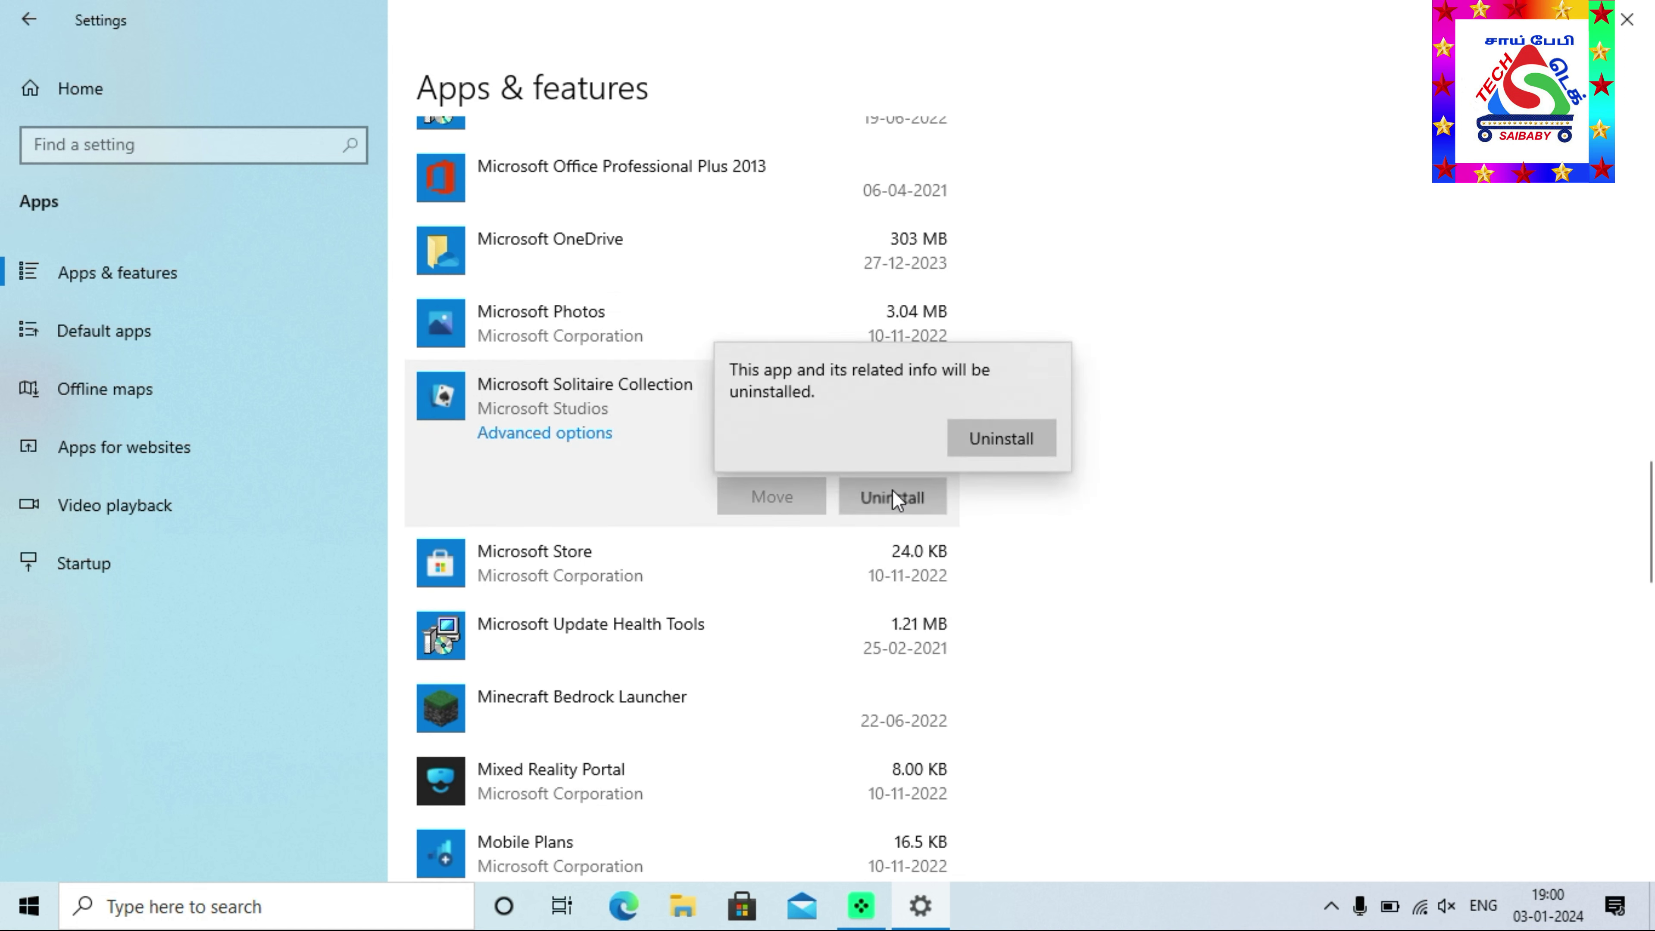
click(996, 441)
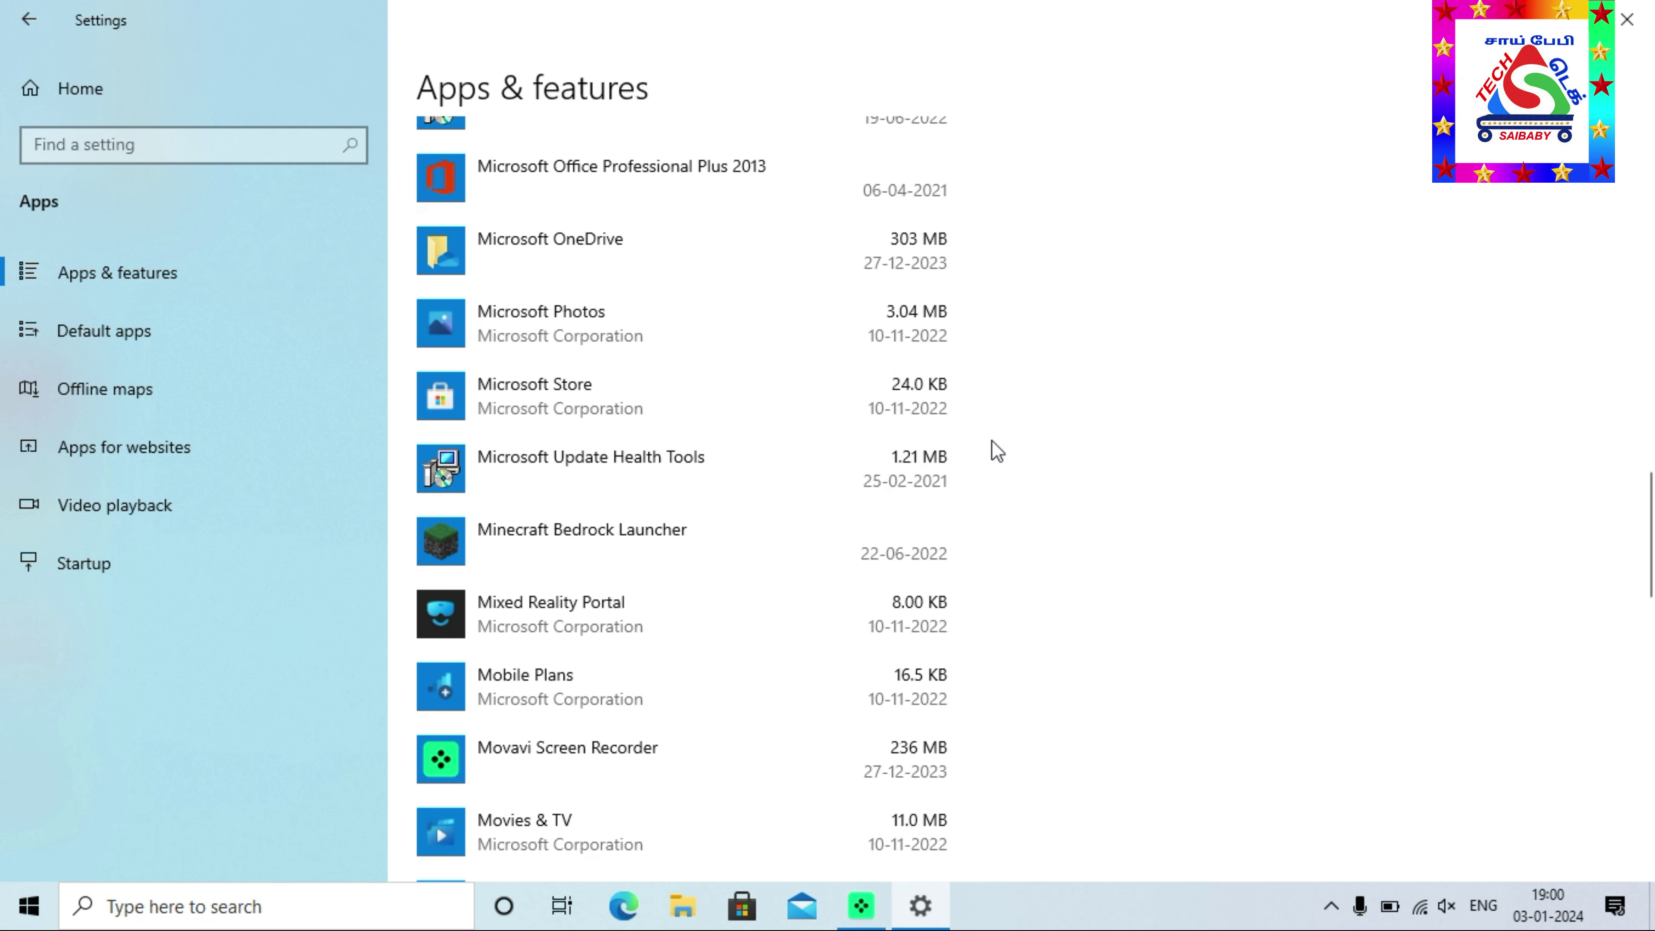
click(1626, 19)
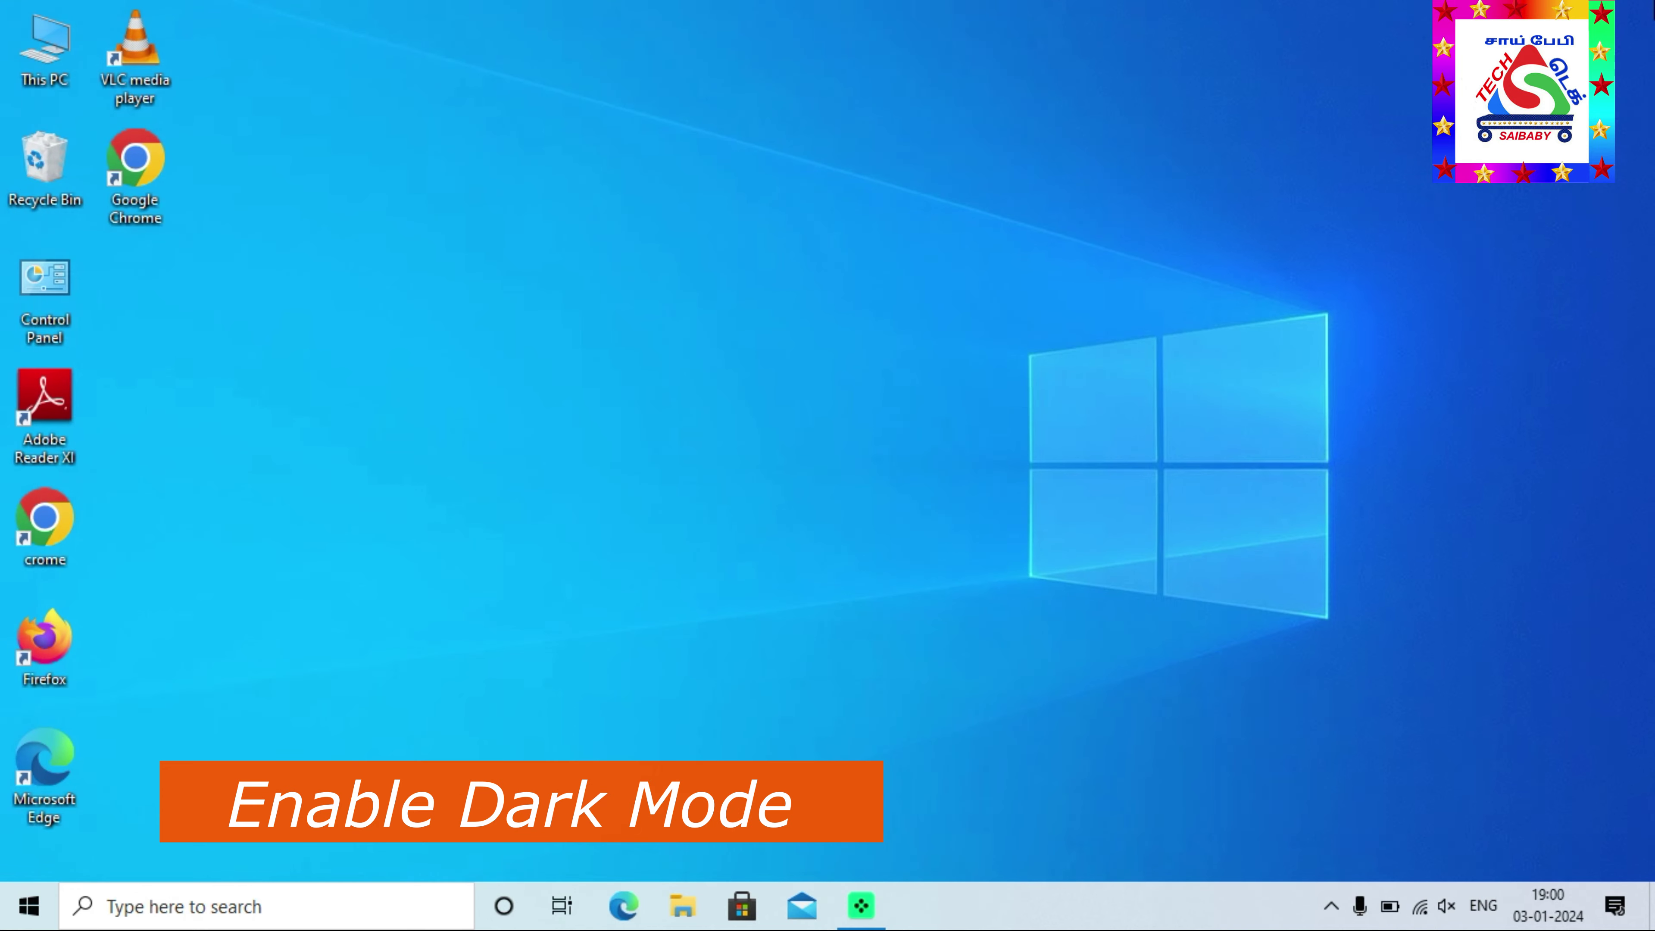
Step: Set the Windows color mode to Dark in the Personalization settings and close Settings
click(29, 904)
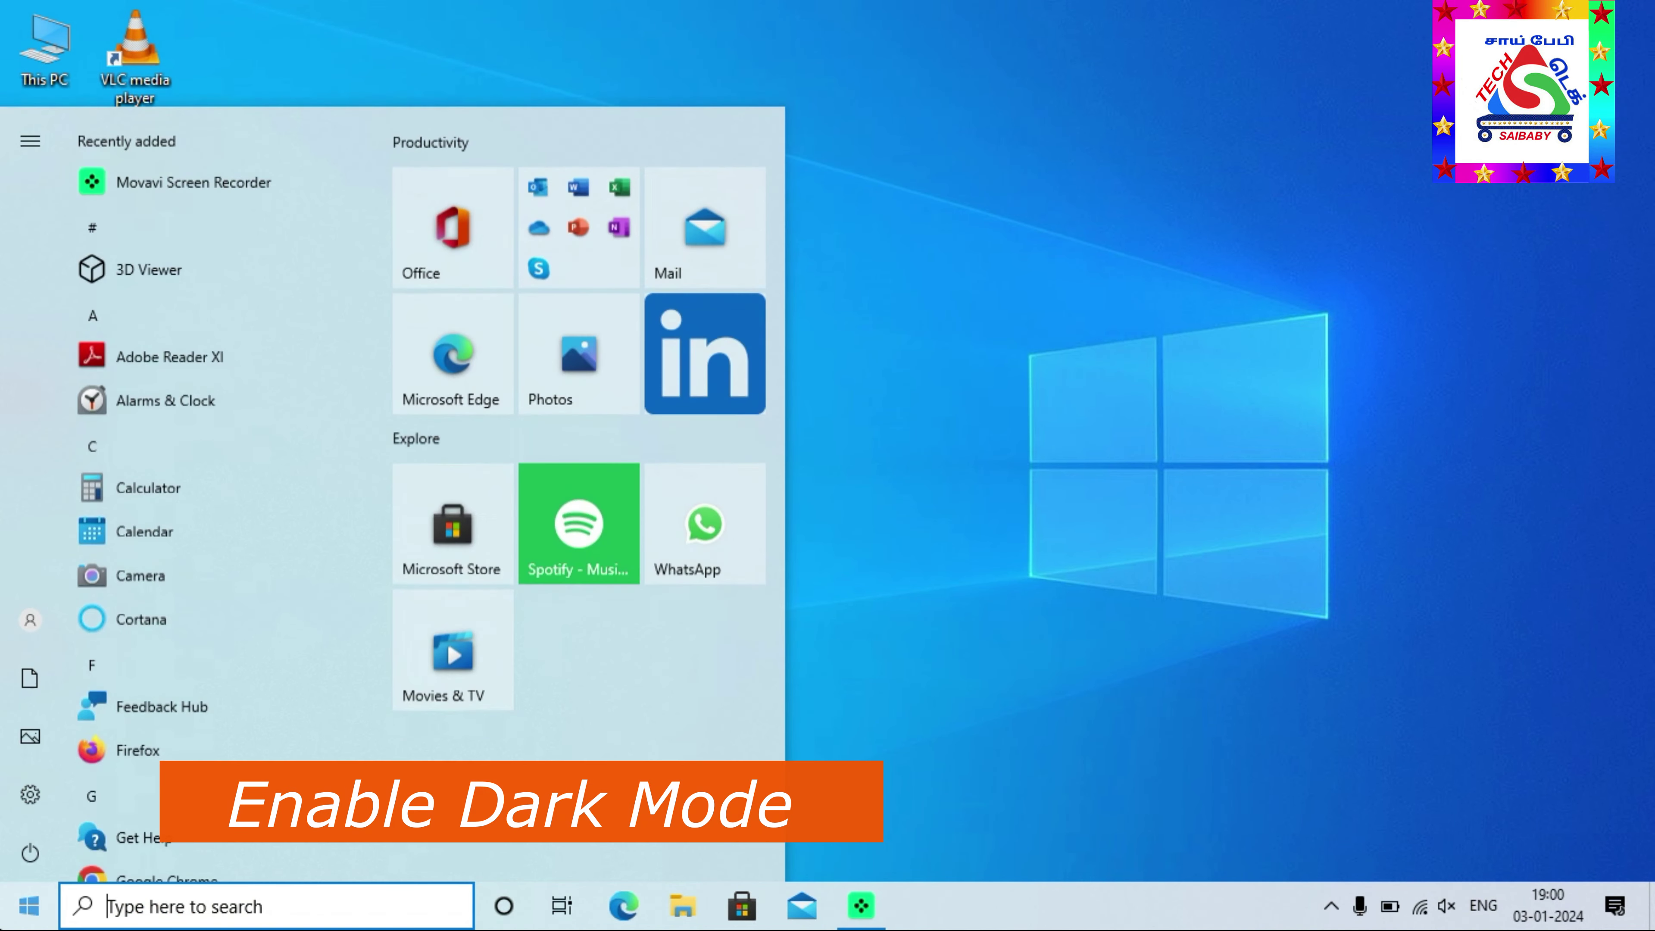
click(38, 794)
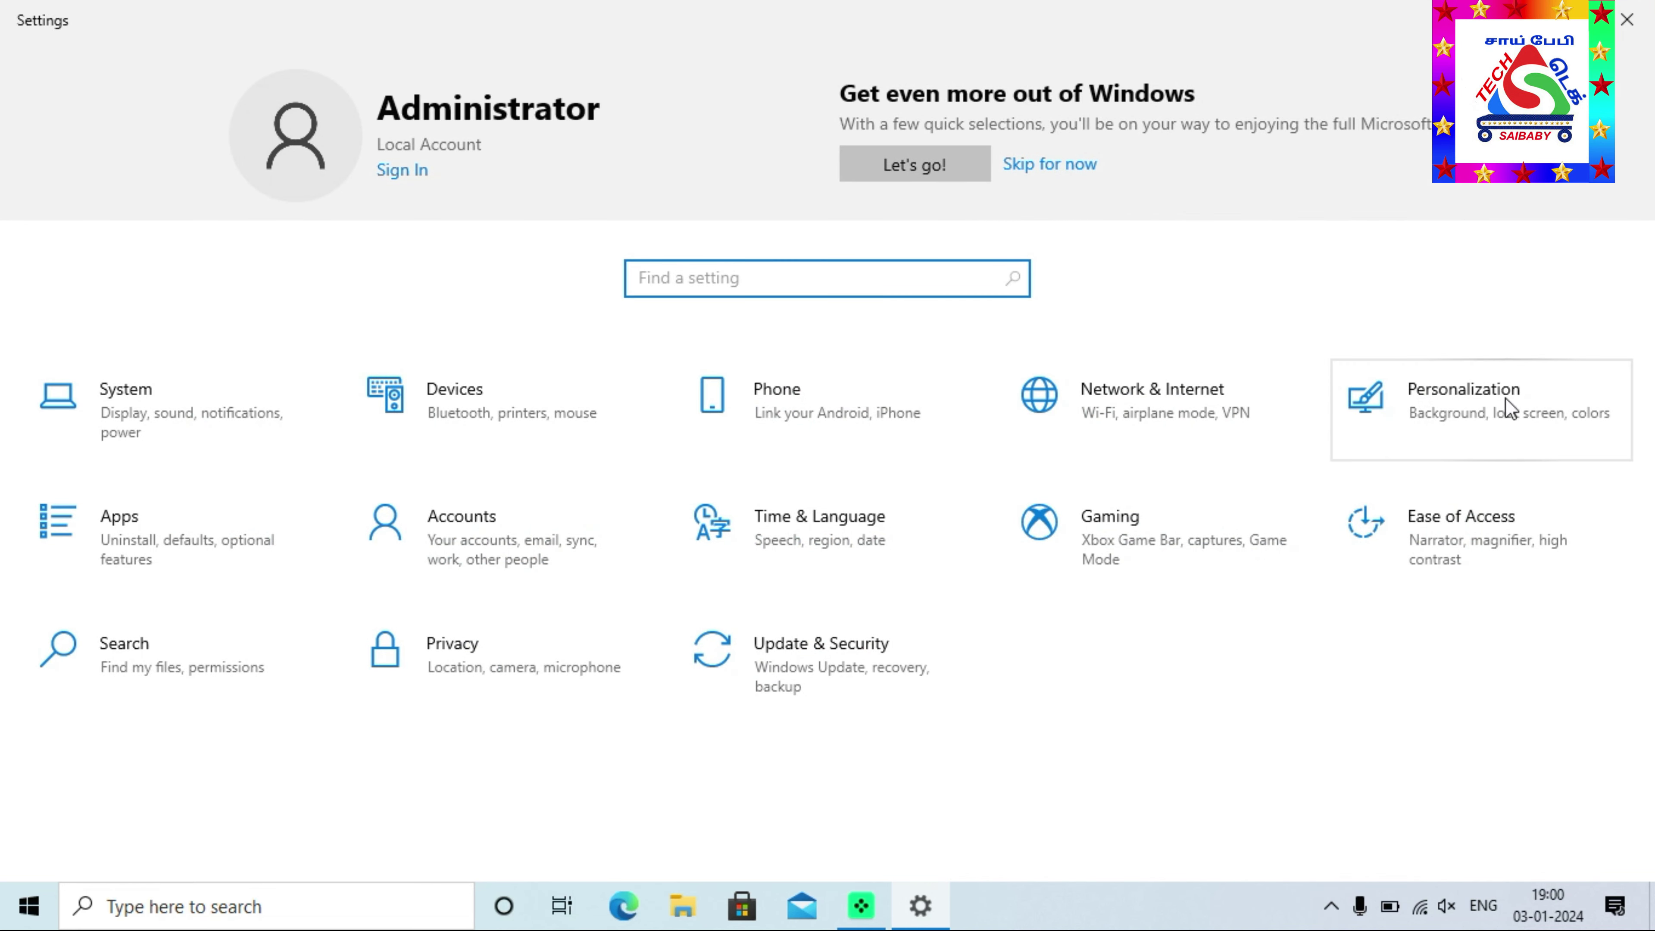
click(1511, 402)
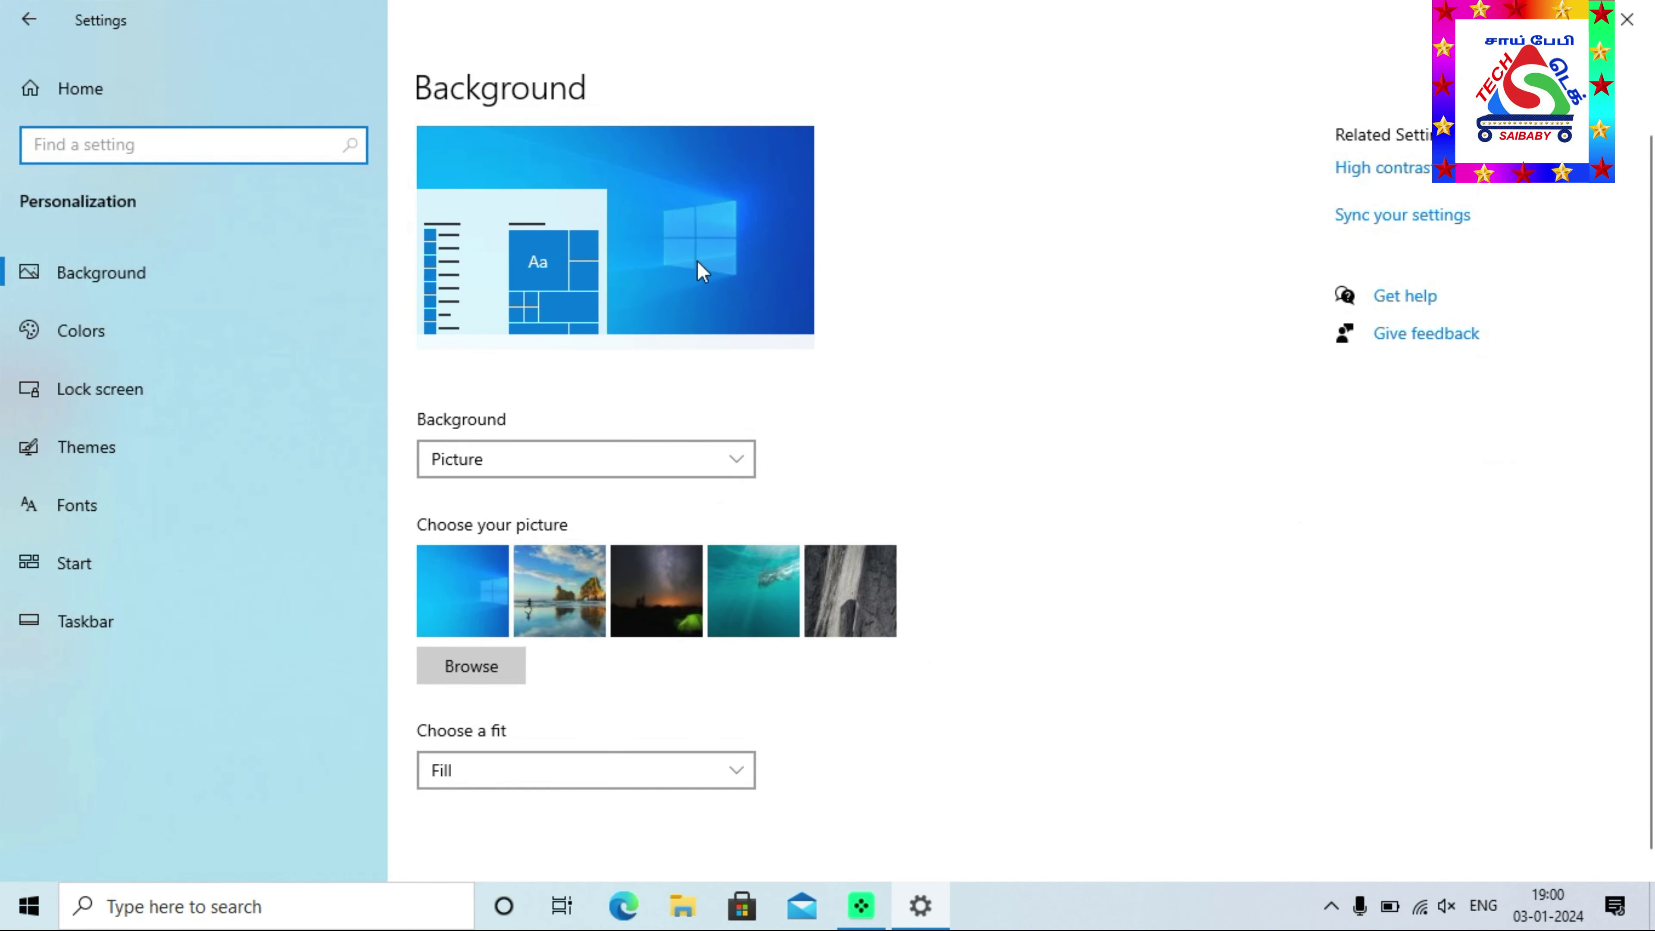
click(107, 331)
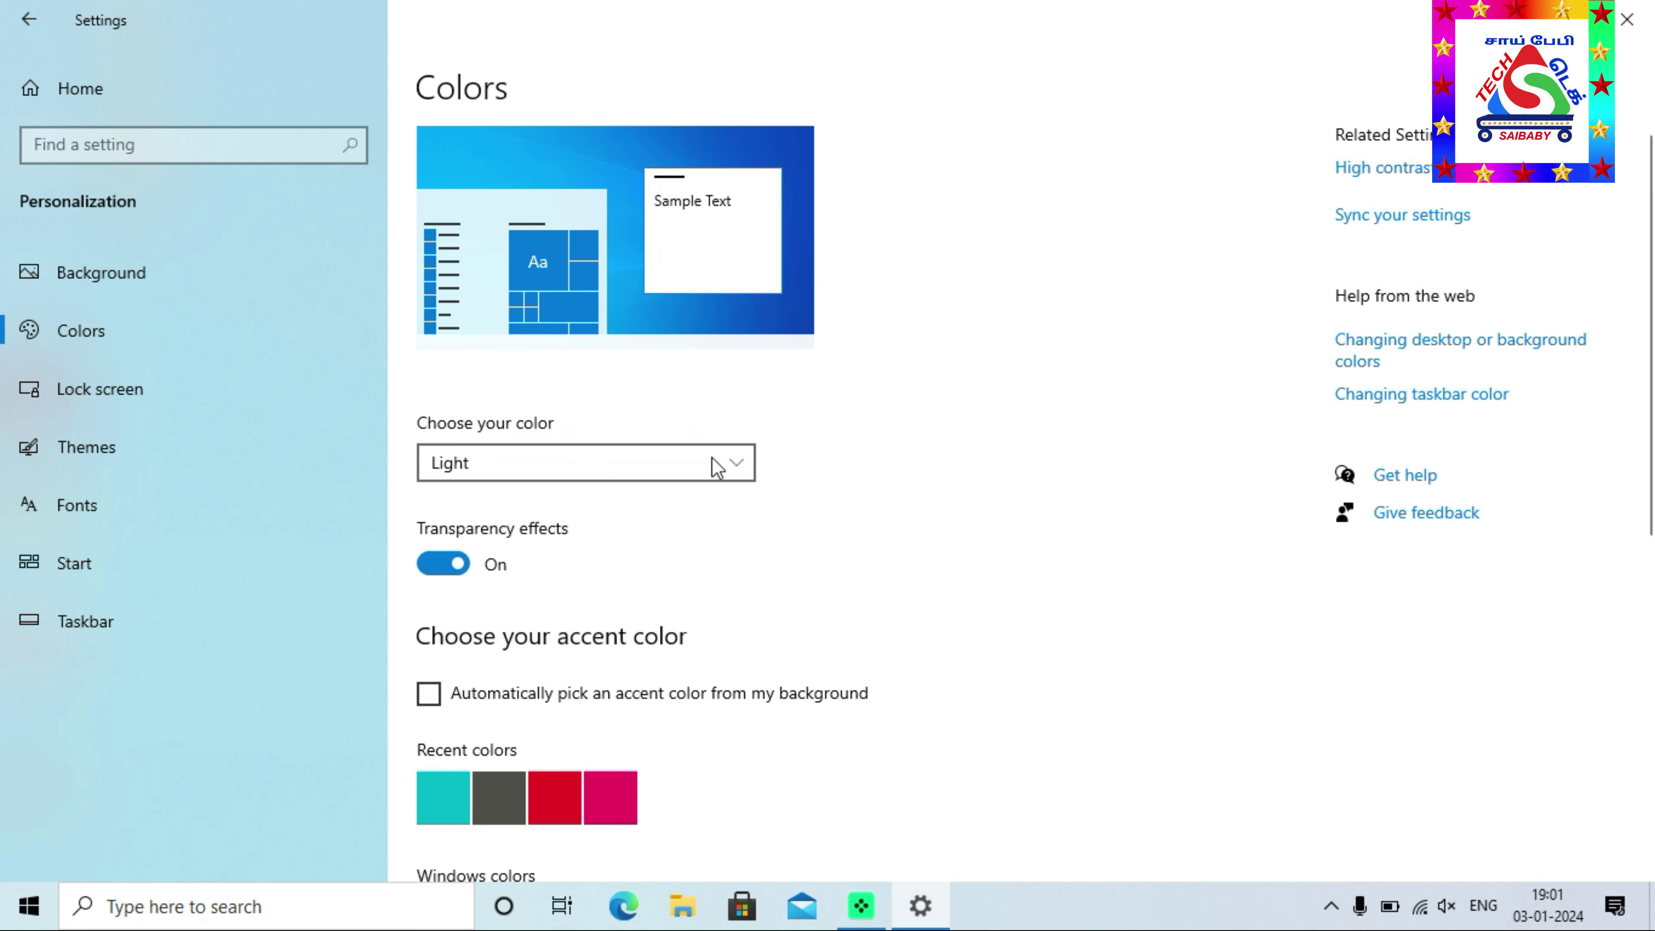
click(740, 471)
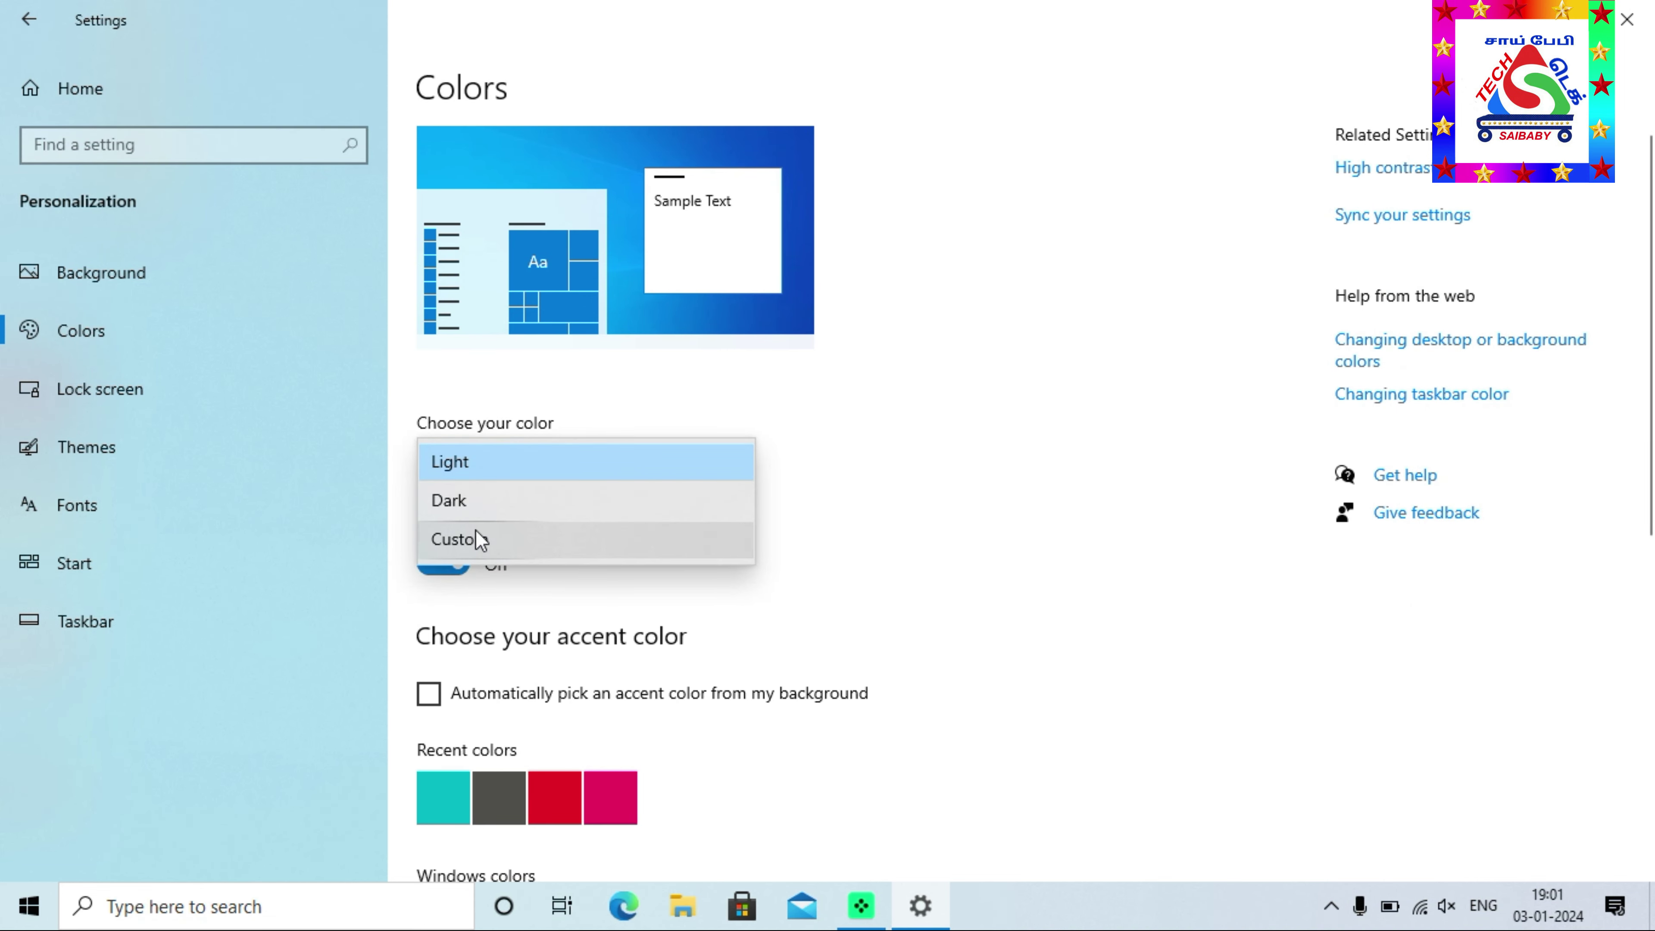
click(502, 520)
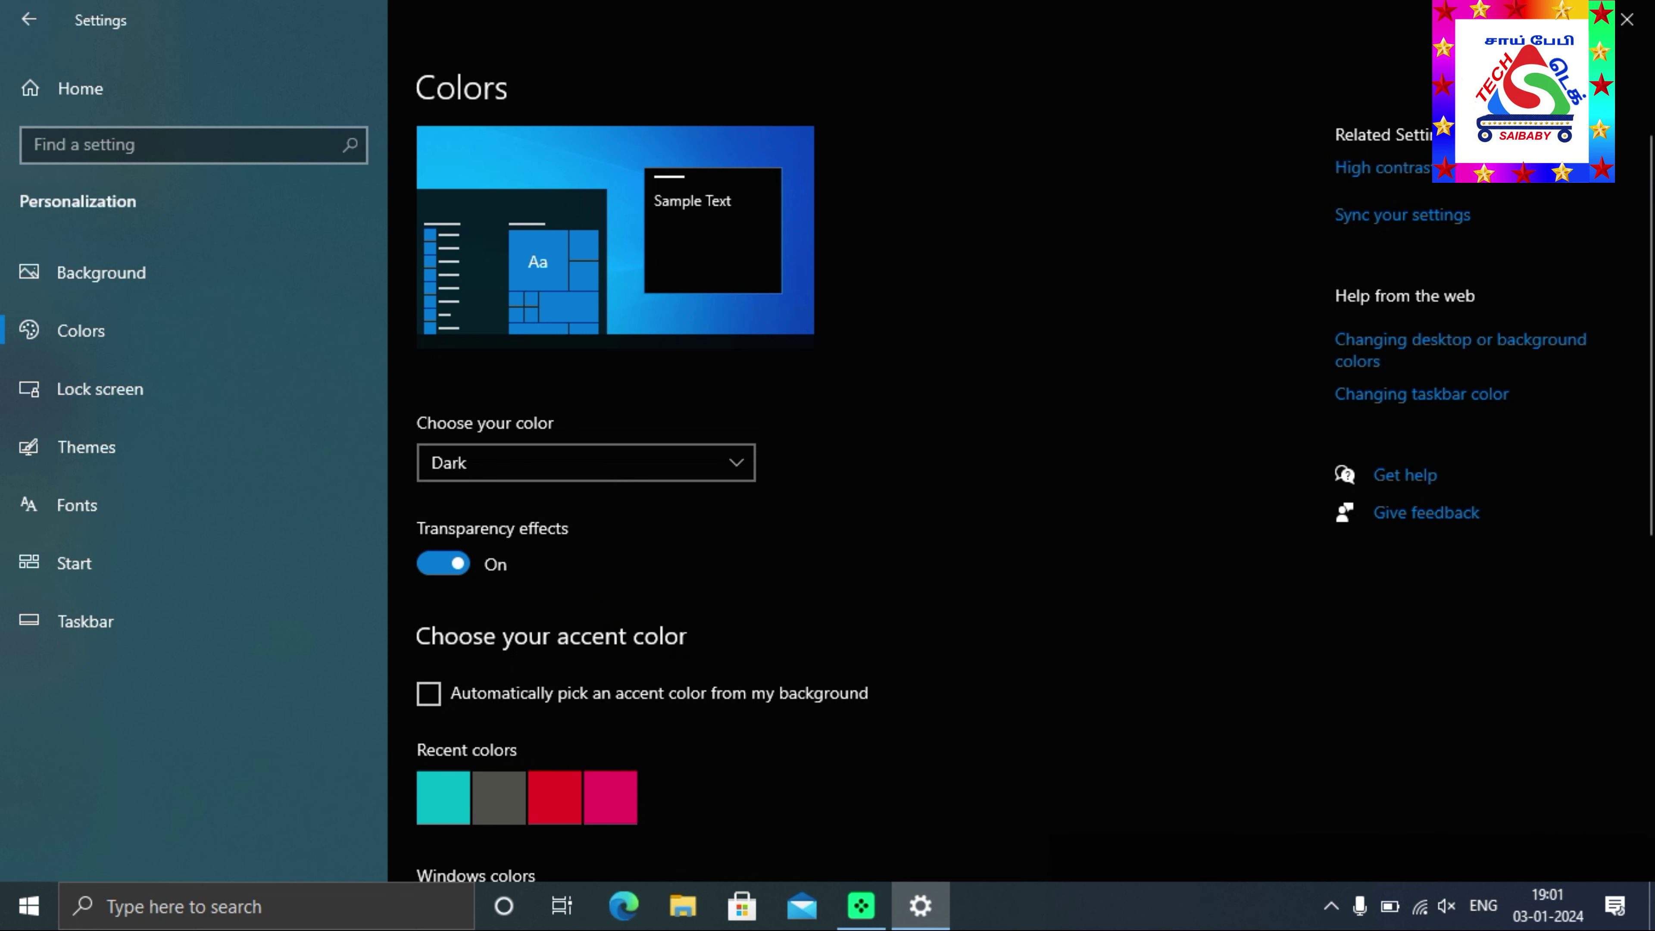
scroll(1652, 597, down, 10)
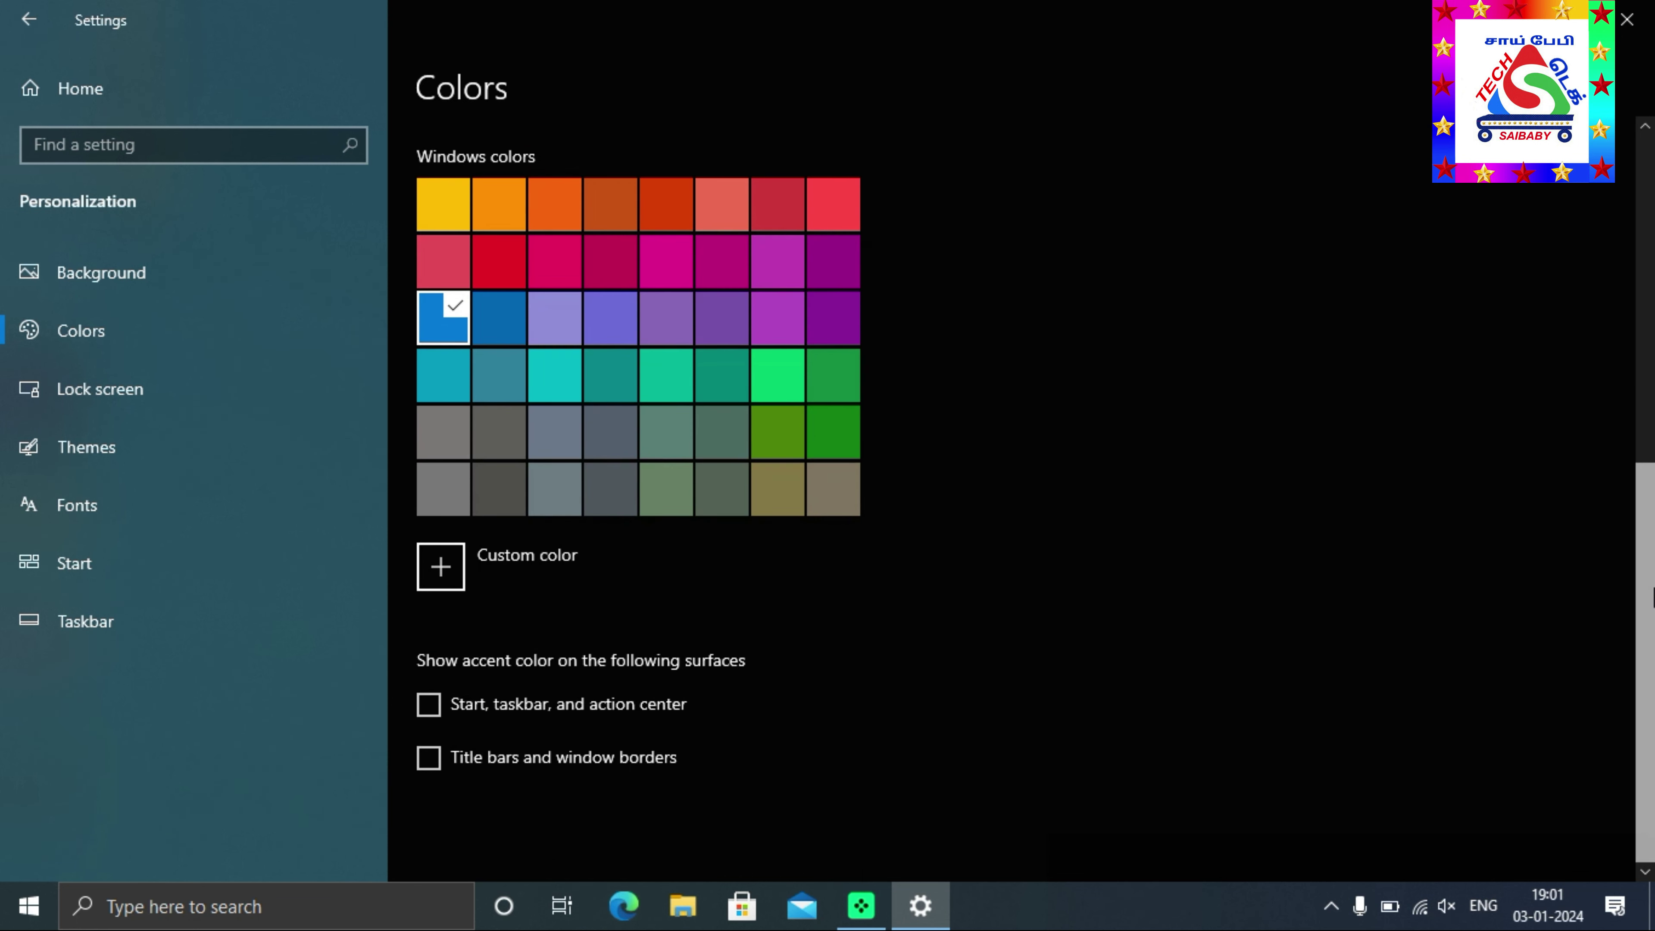
scroll(1652, 590, up, 10)
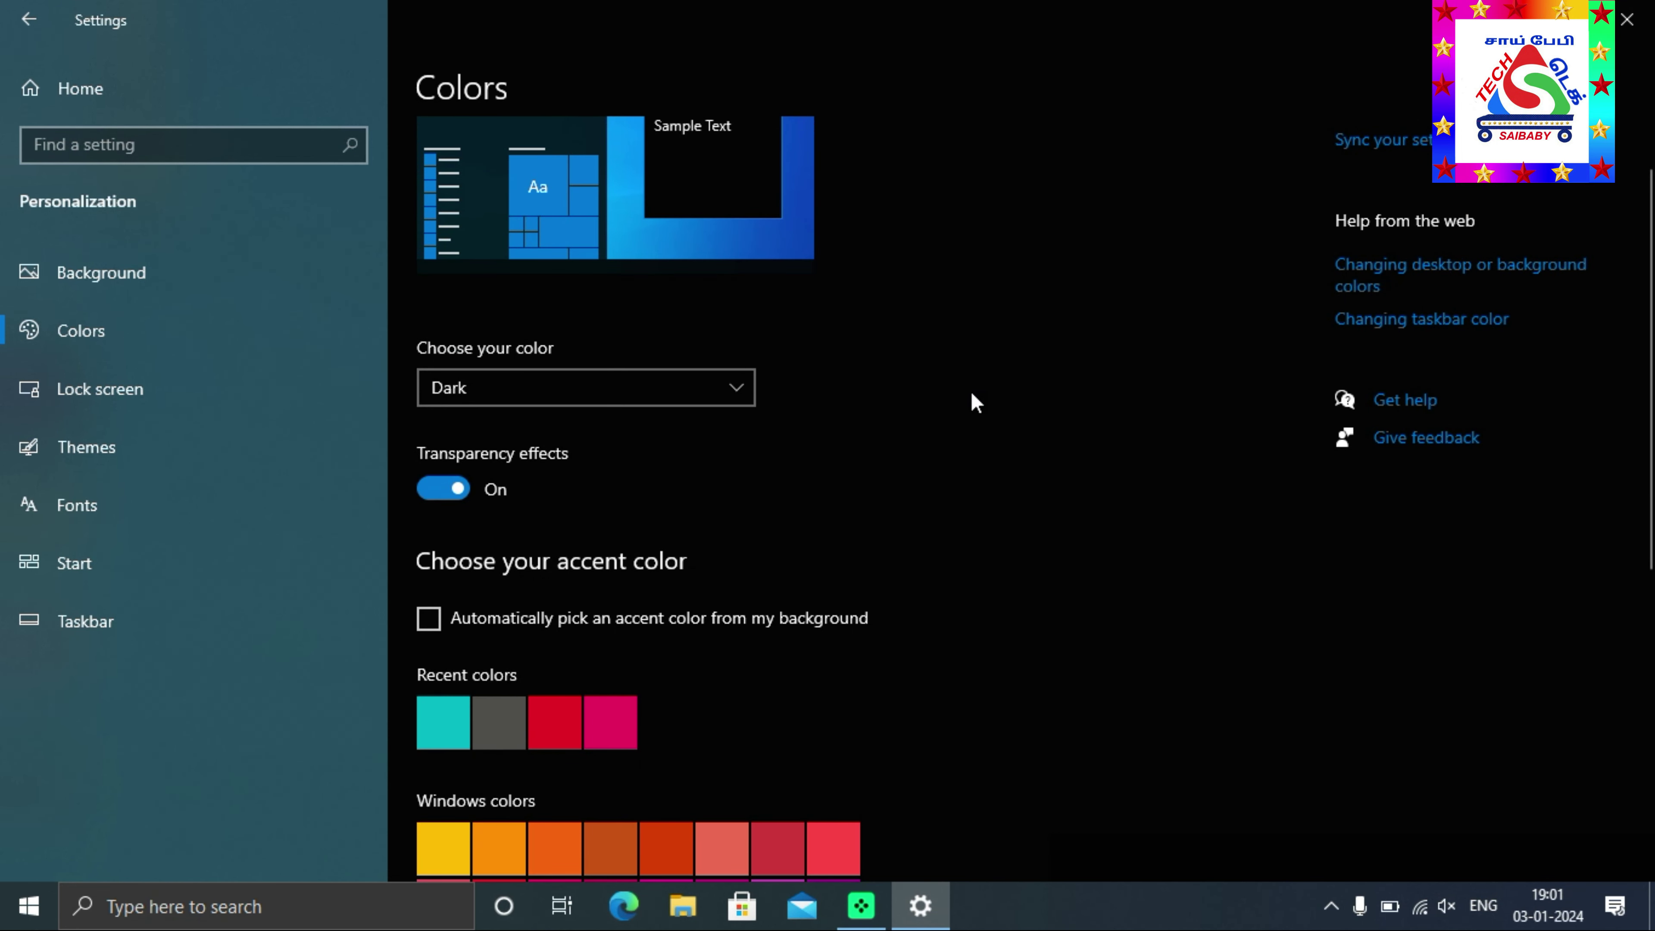
click(1626, 20)
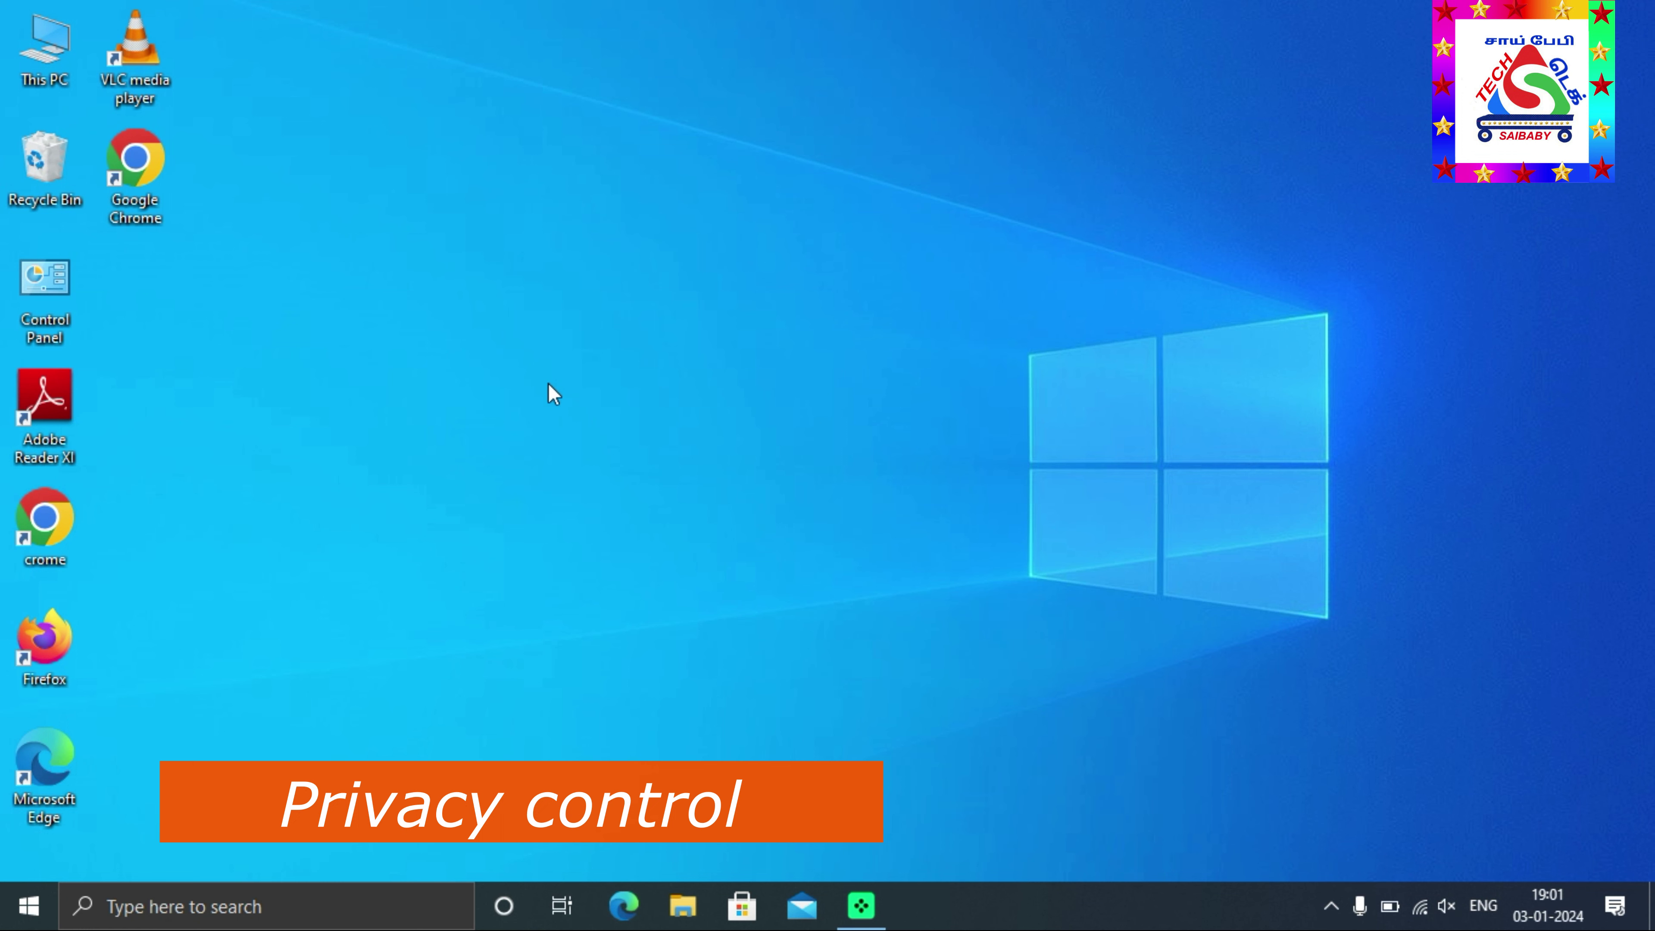
Step: Turn off advertising ID use, website access to the language list, and app launch tracking in the general privacy settings
click(29, 905)
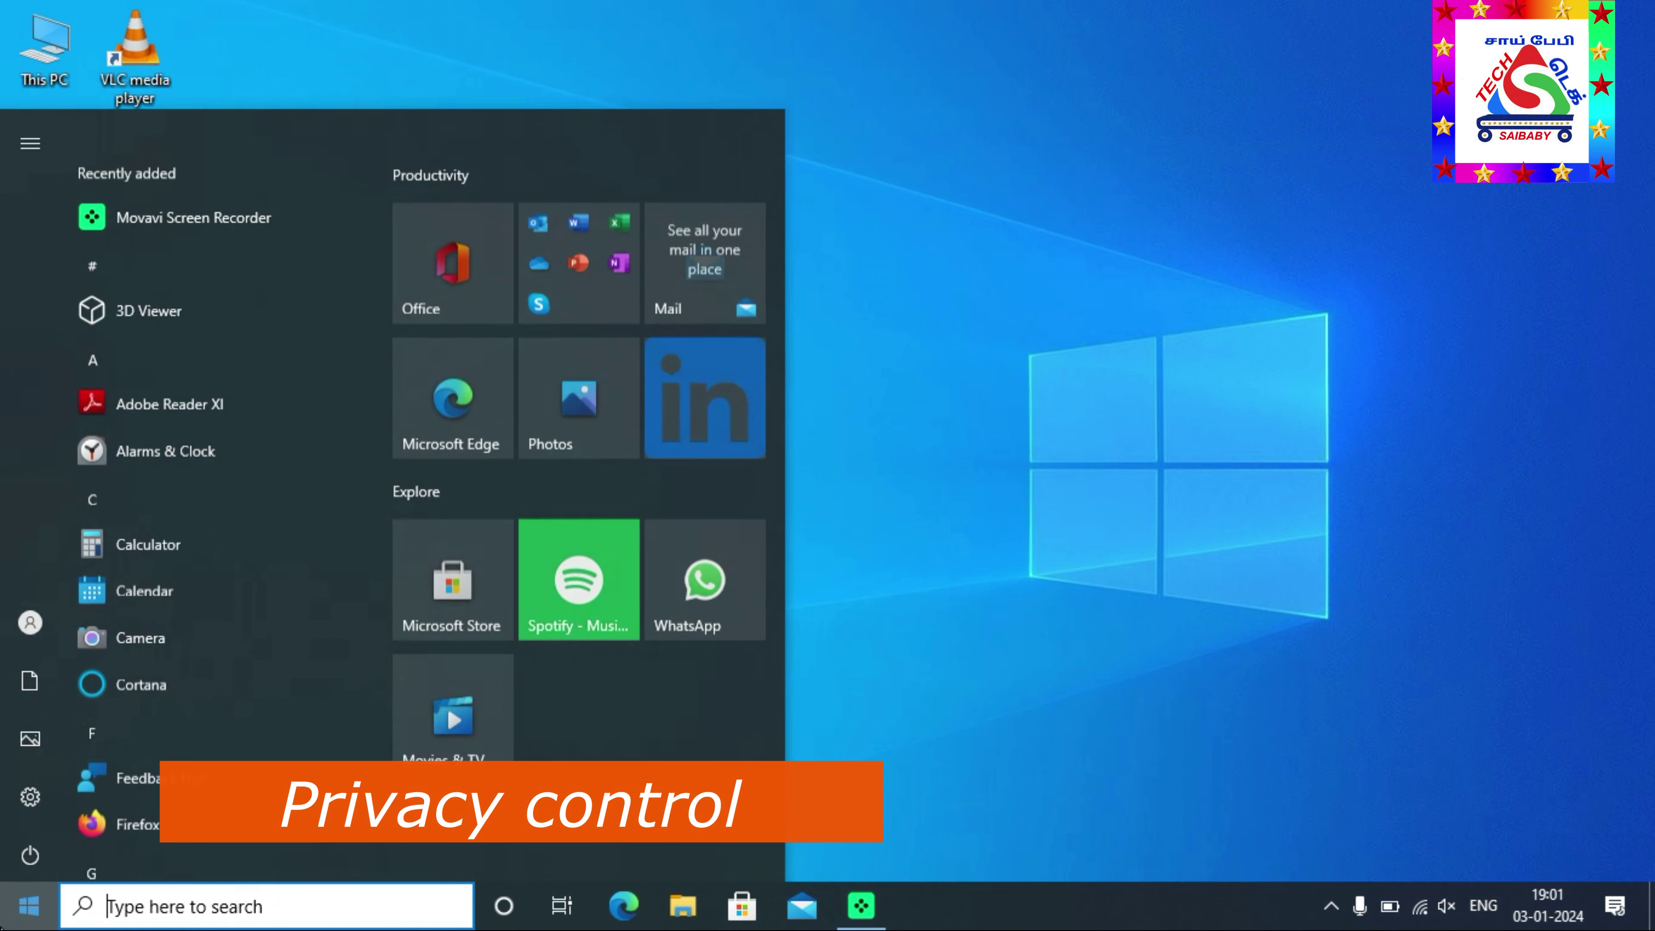
click(40, 785)
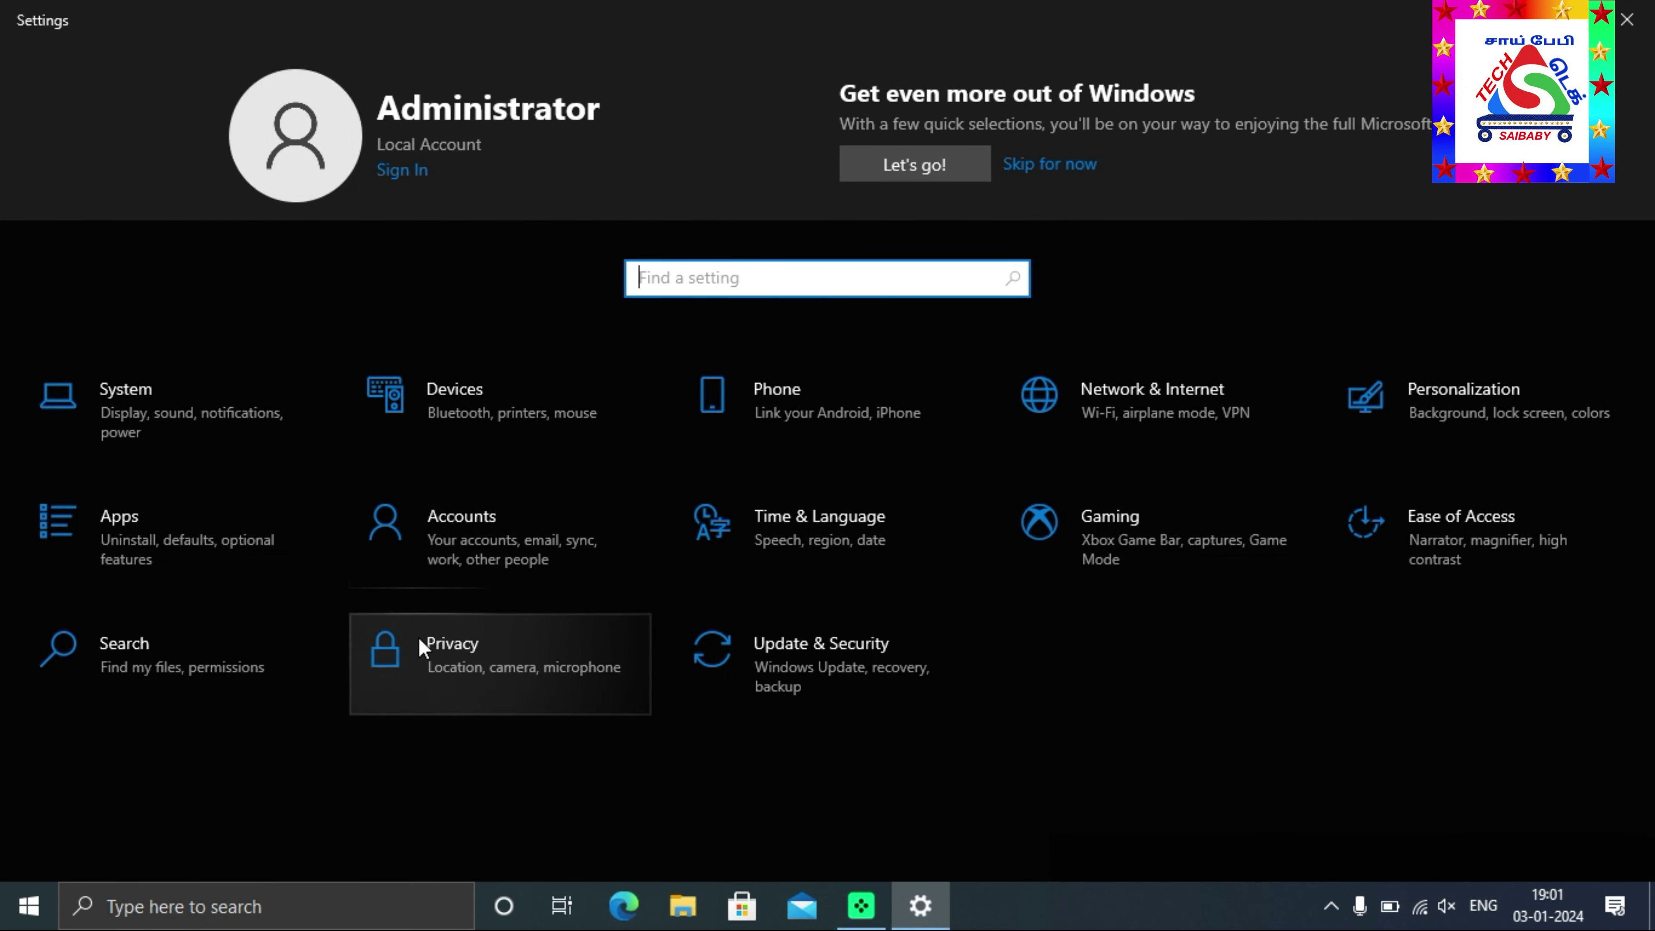
click(460, 668)
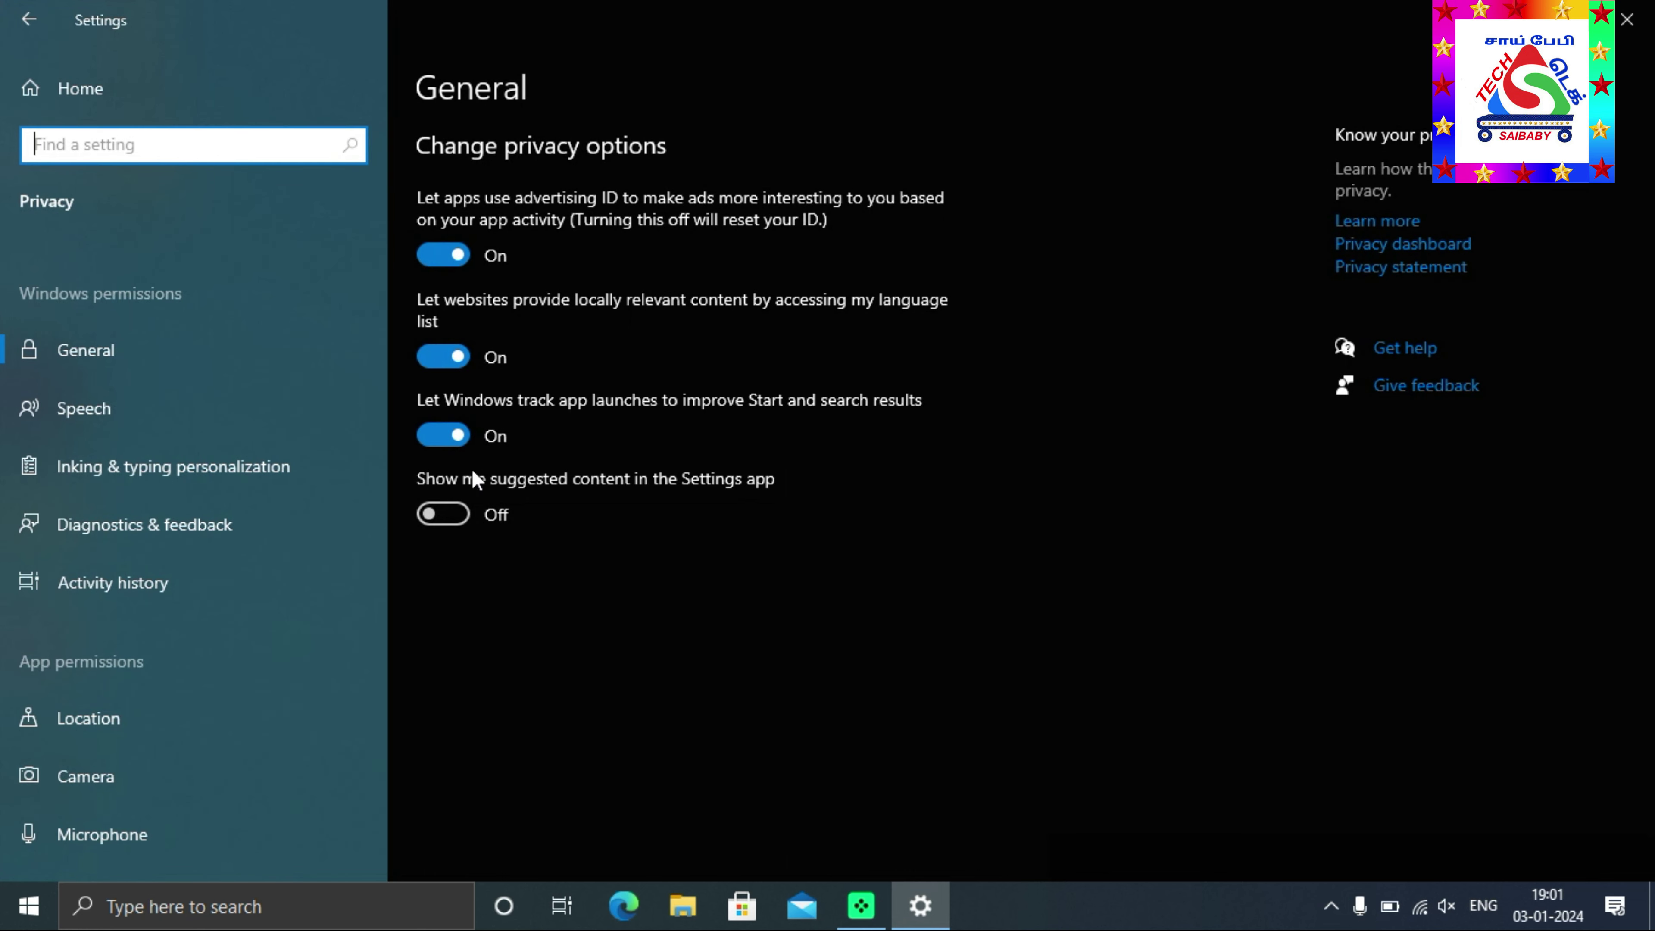
click(443, 255)
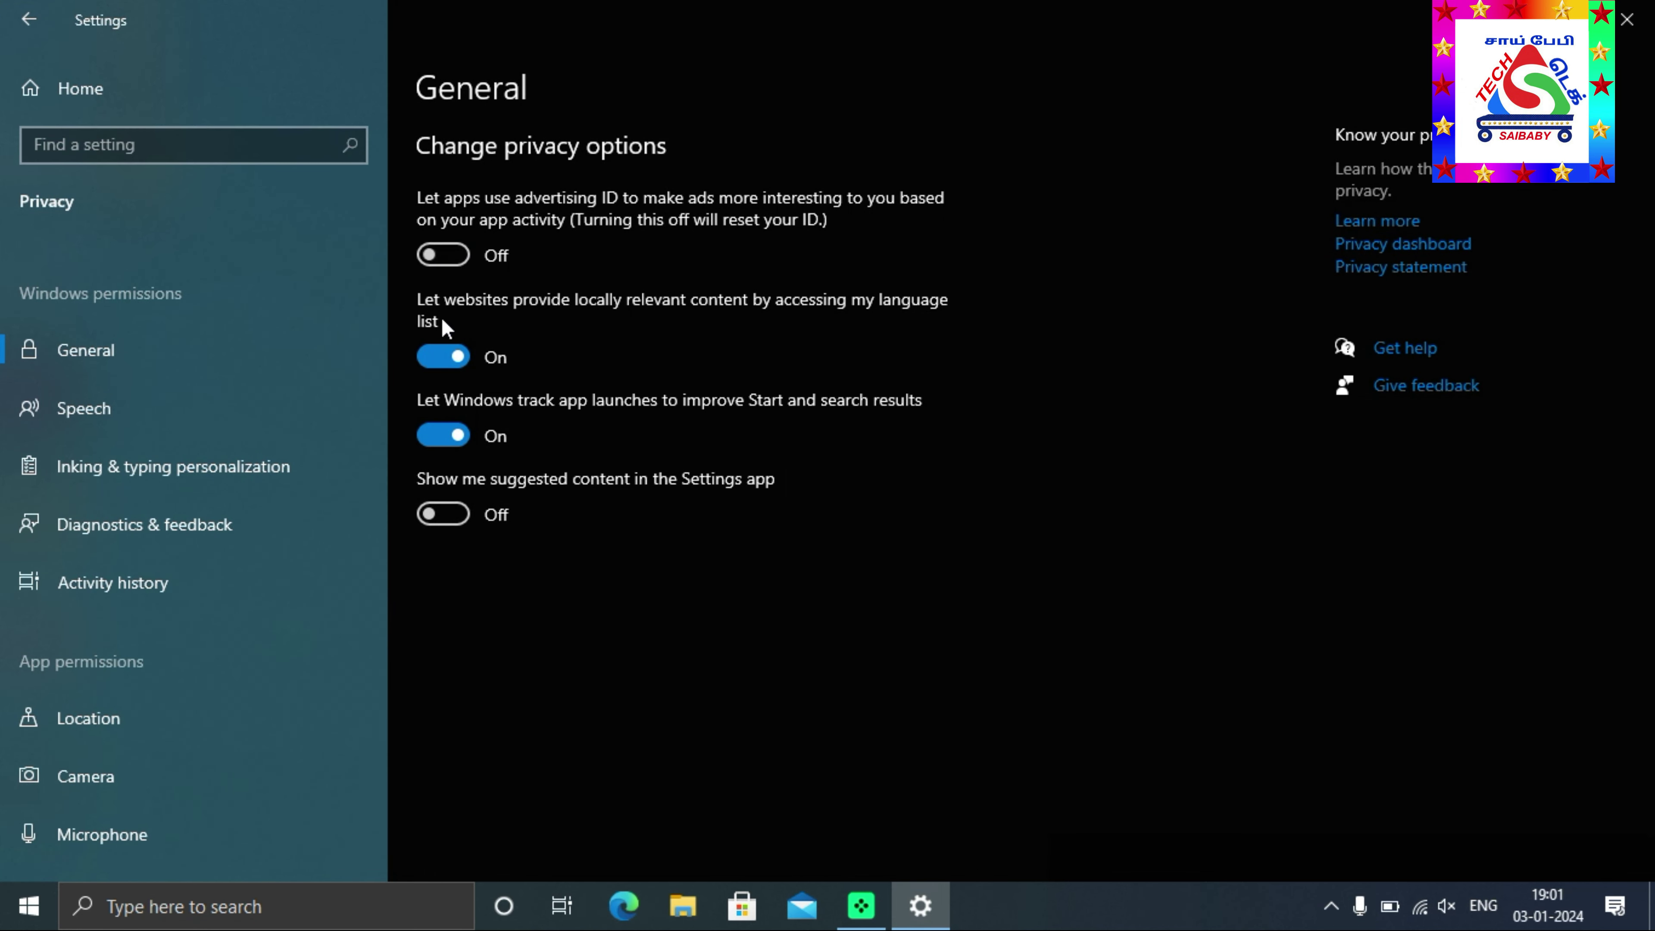
click(441, 357)
click(443, 435)
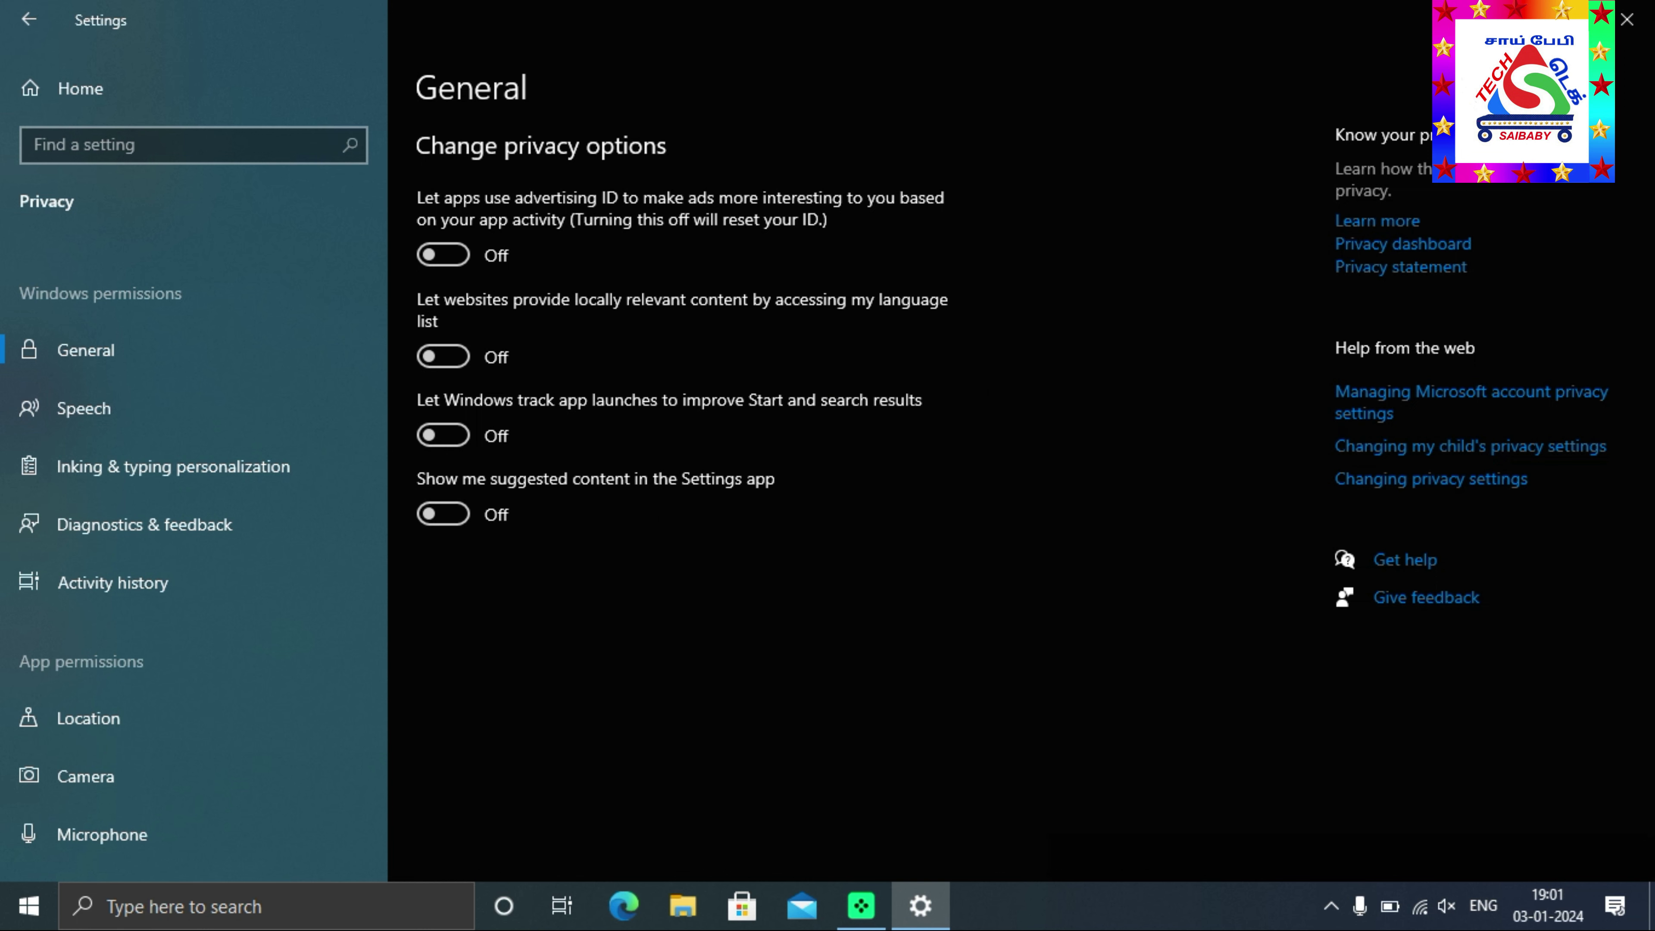
Step: Close the privacy settings, reopen Settings and turn on Storage Sense in the System storage settings
click(1627, 19)
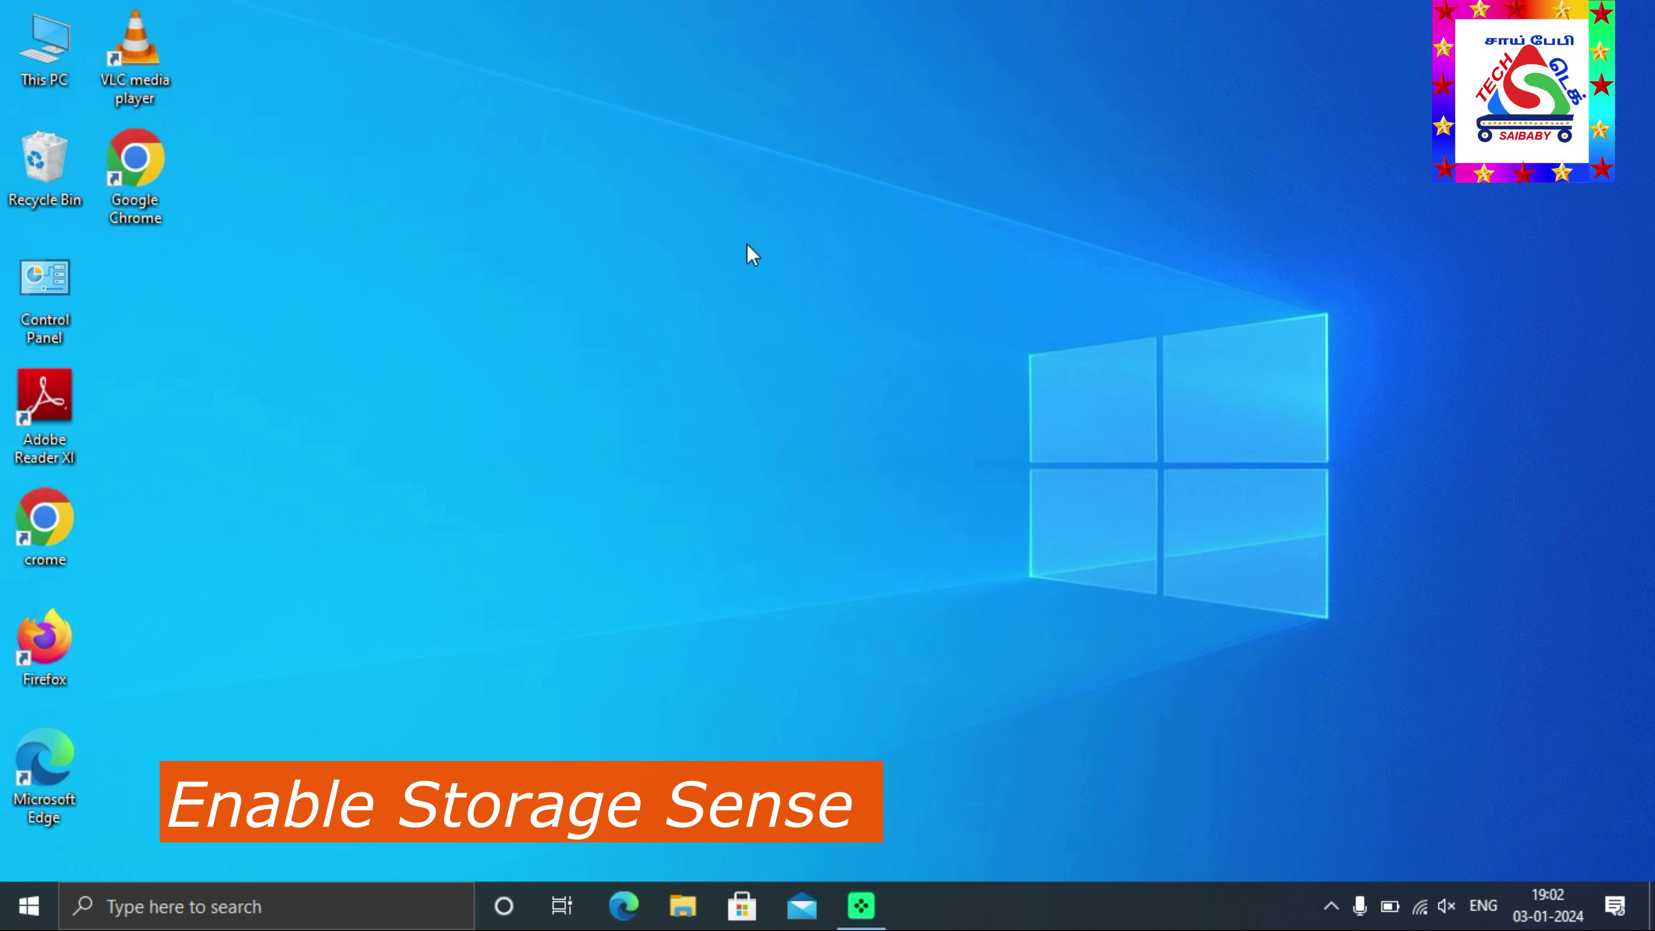
click(30, 906)
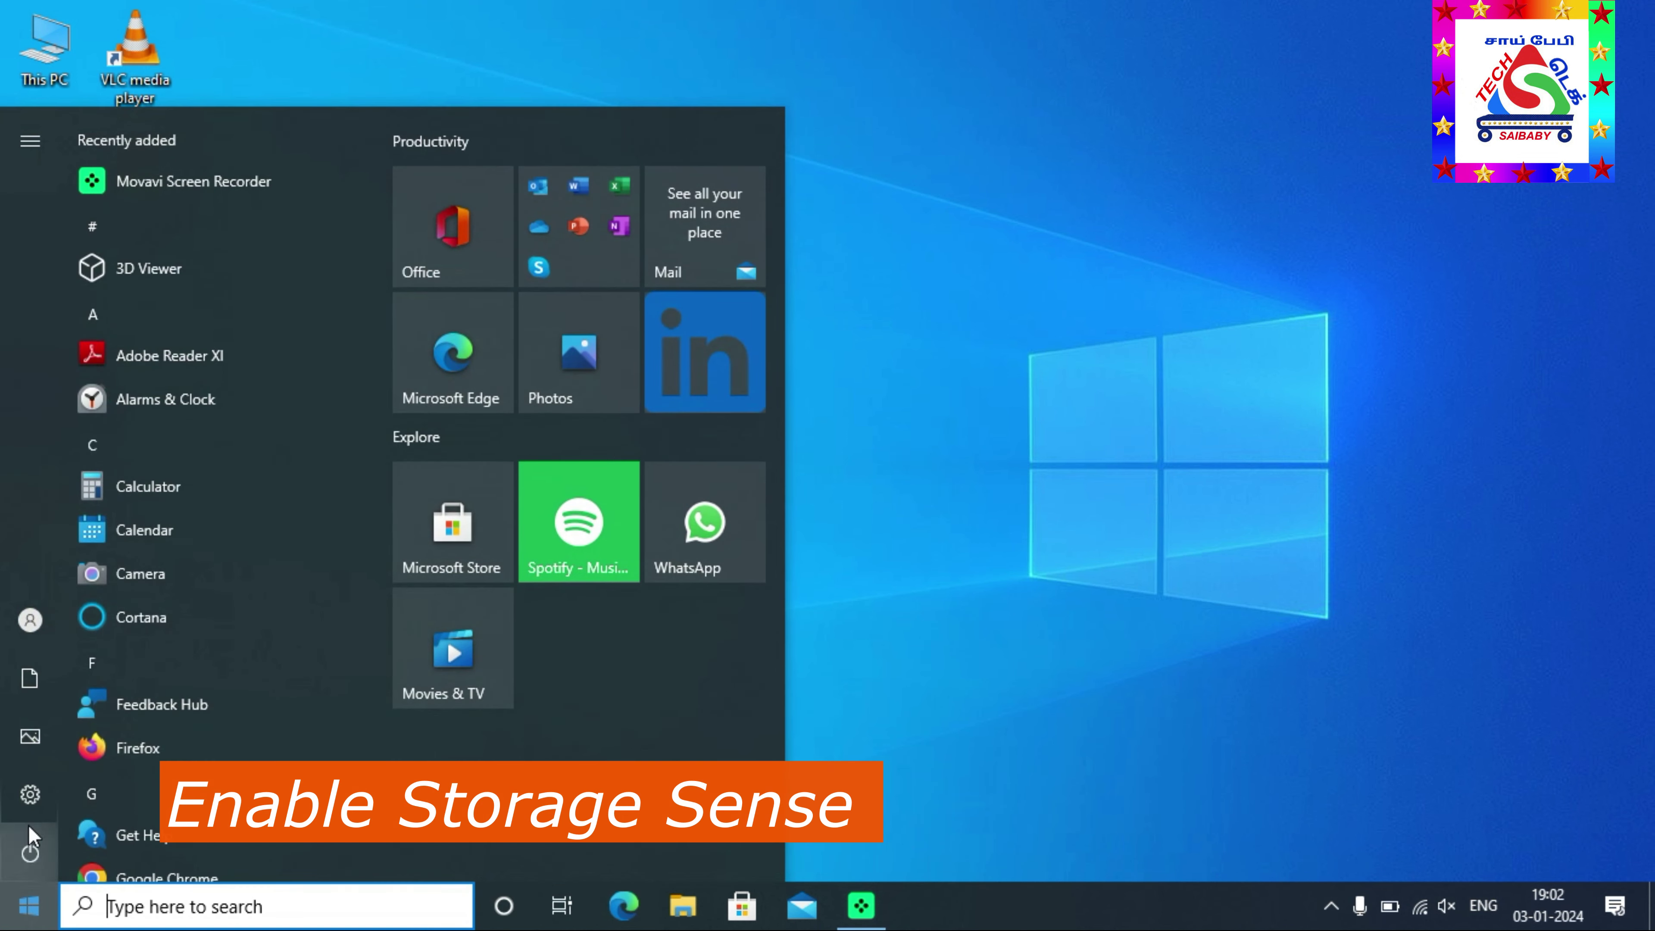
click(45, 796)
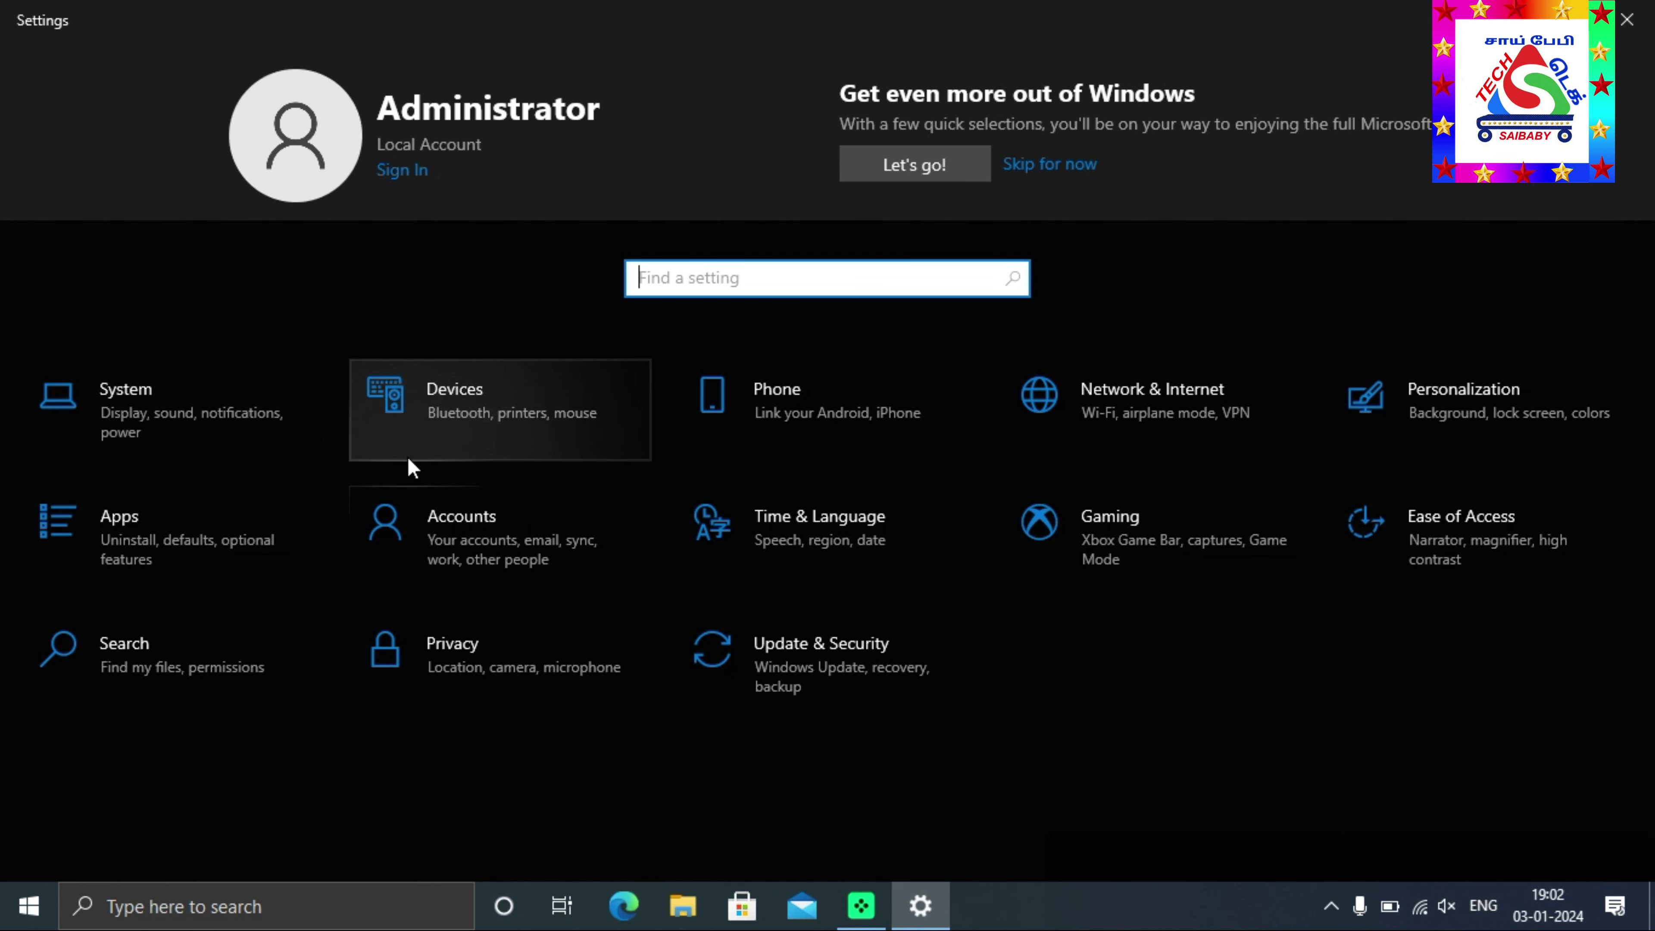
click(269, 424)
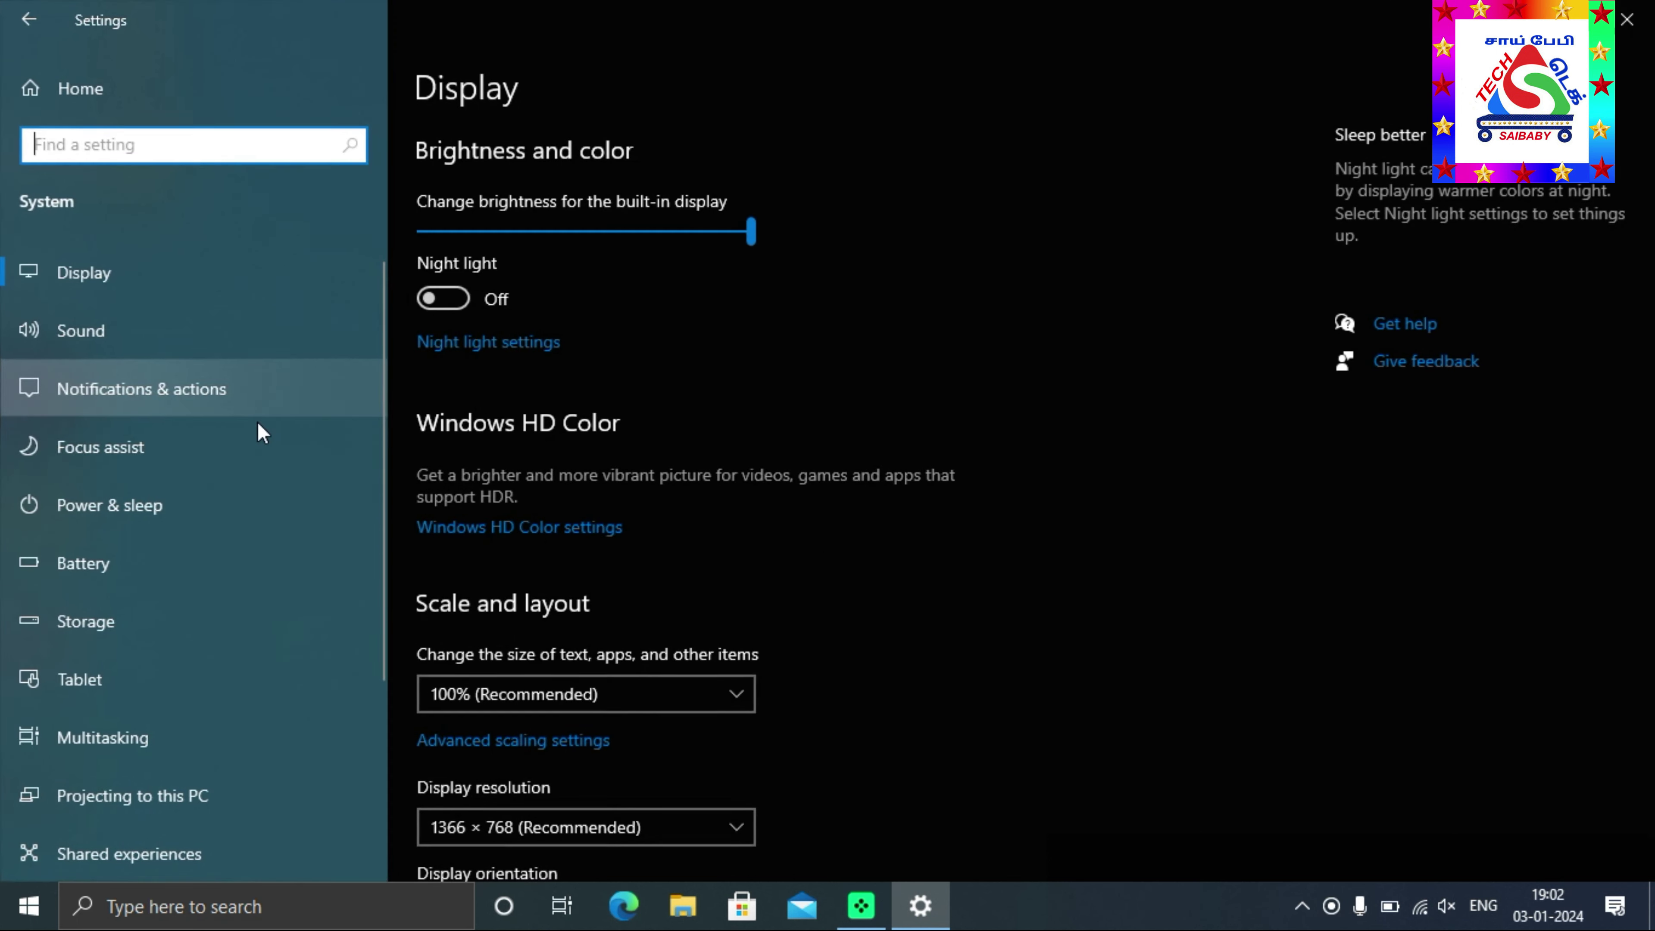
click(124, 619)
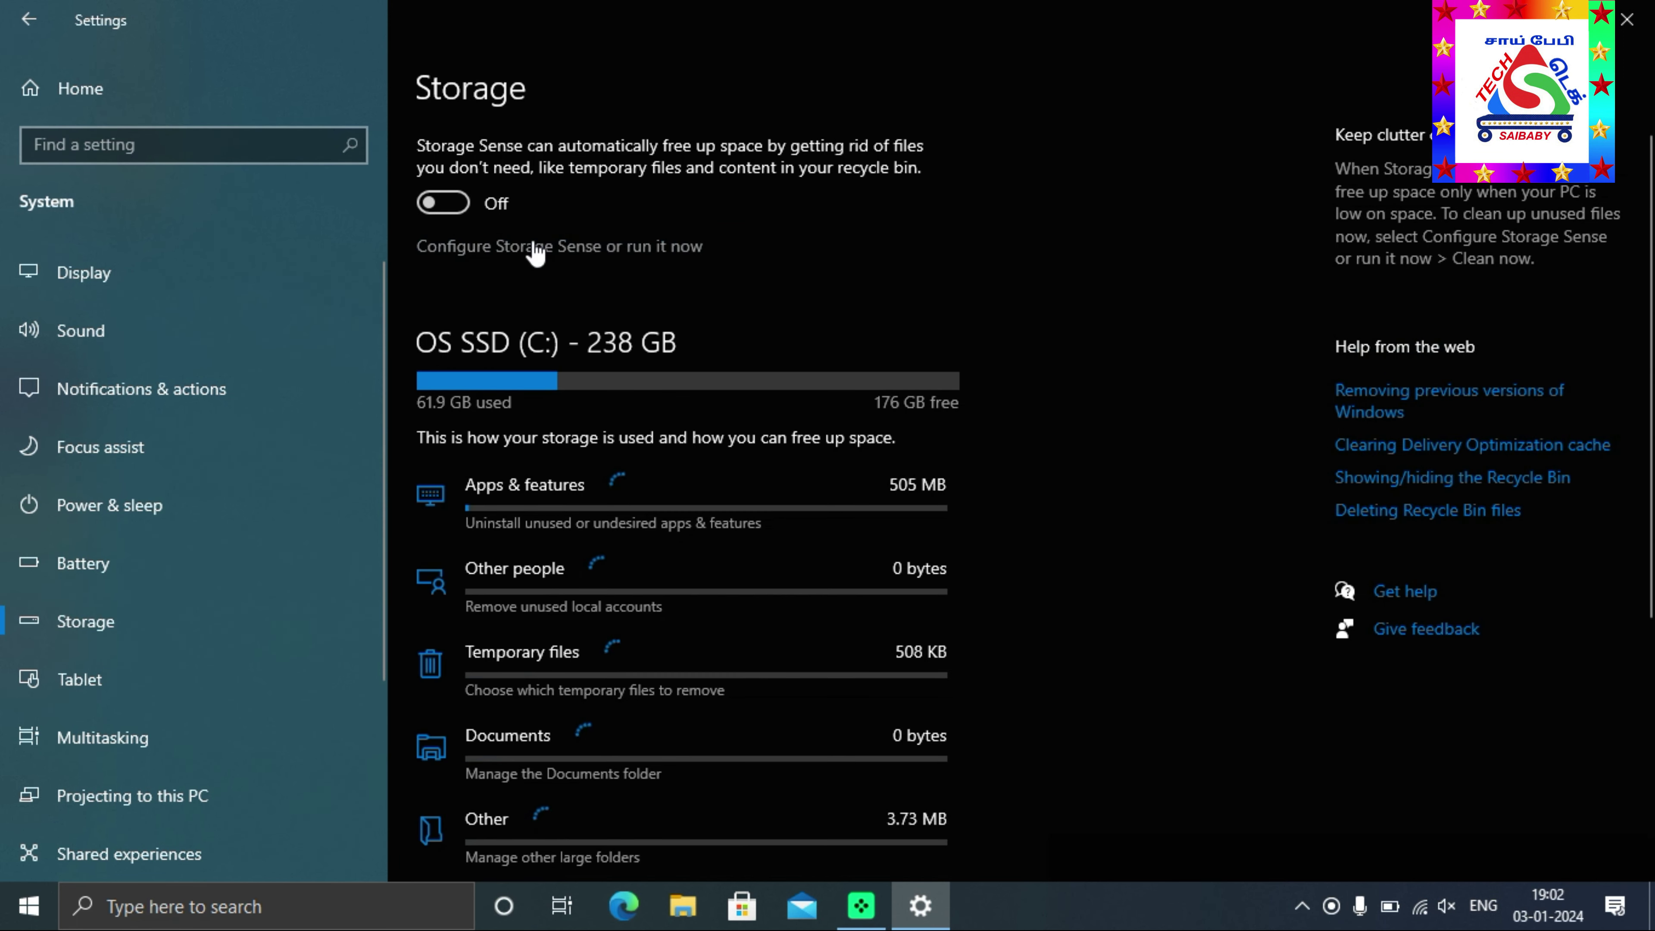
click(458, 204)
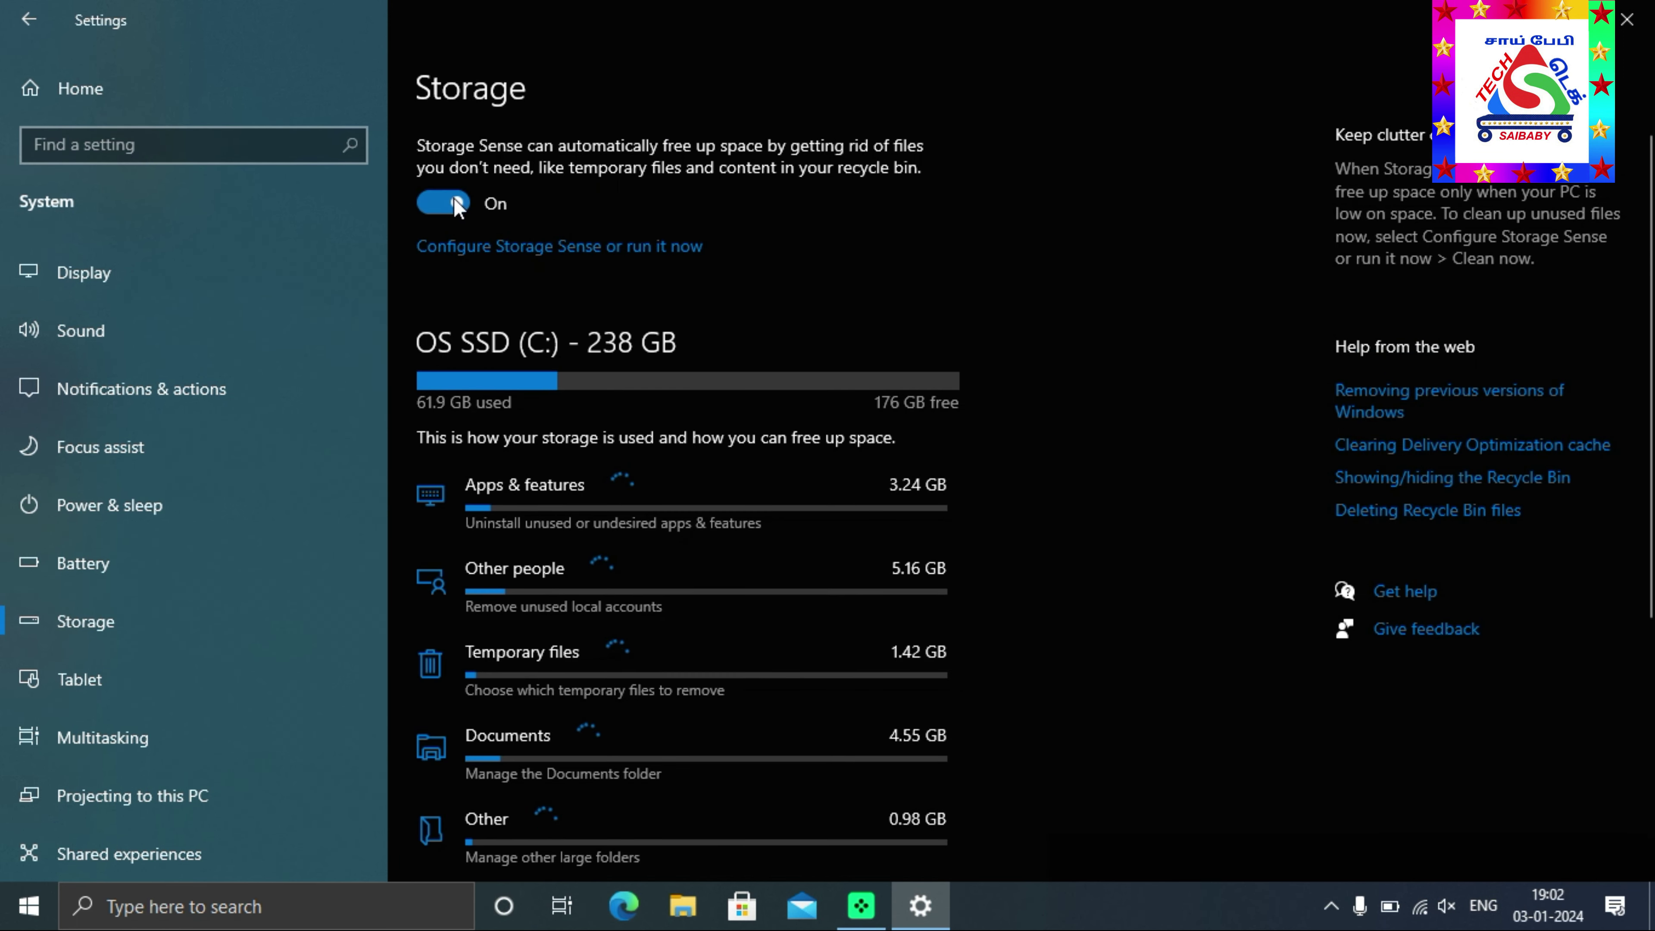
Step: Configure Storage Sense to run during low free disk space, with recycle bin deletion after 30 days and Downloads deletion Never, and close Settings
click(494, 249)
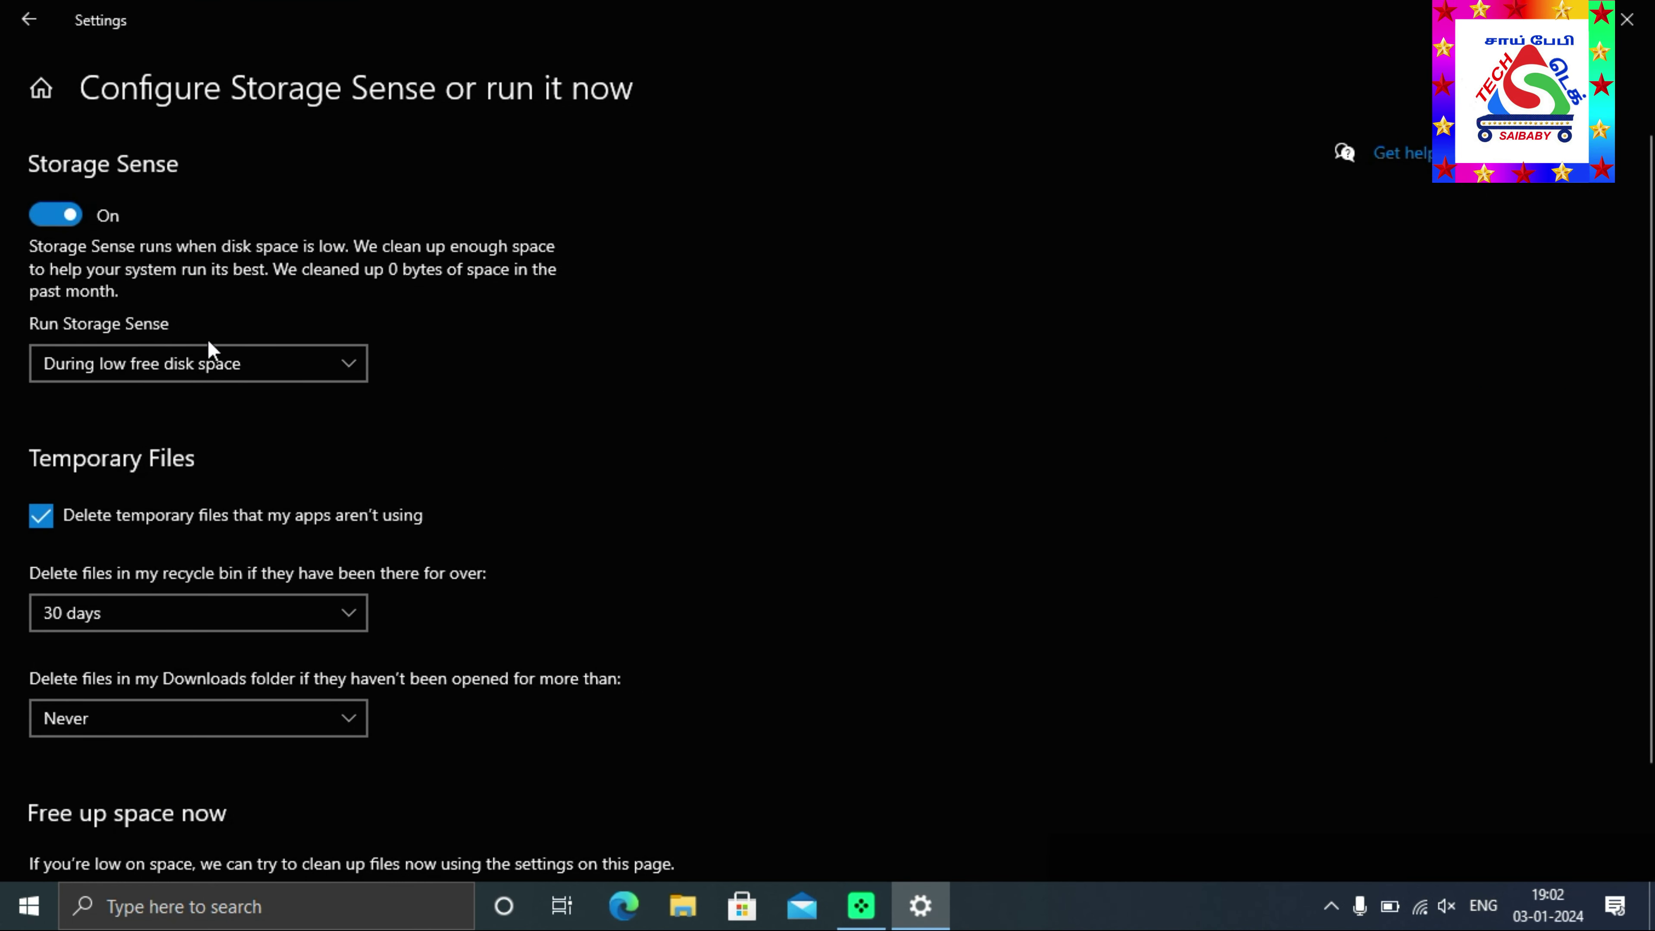
click(330, 359)
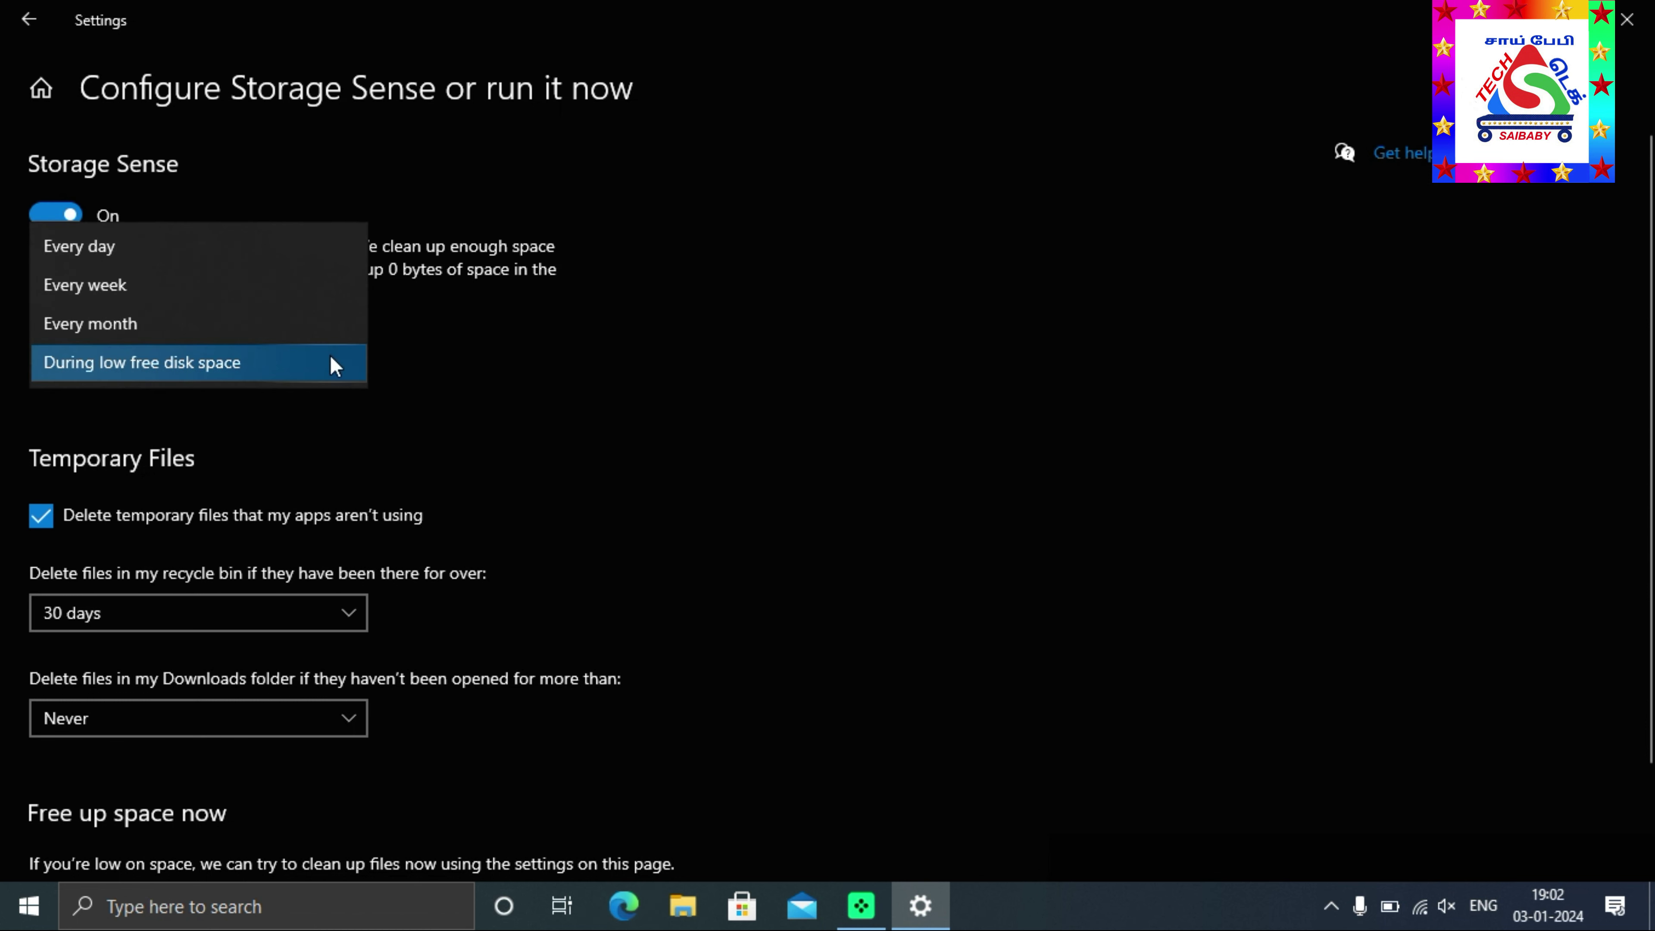
click(330, 357)
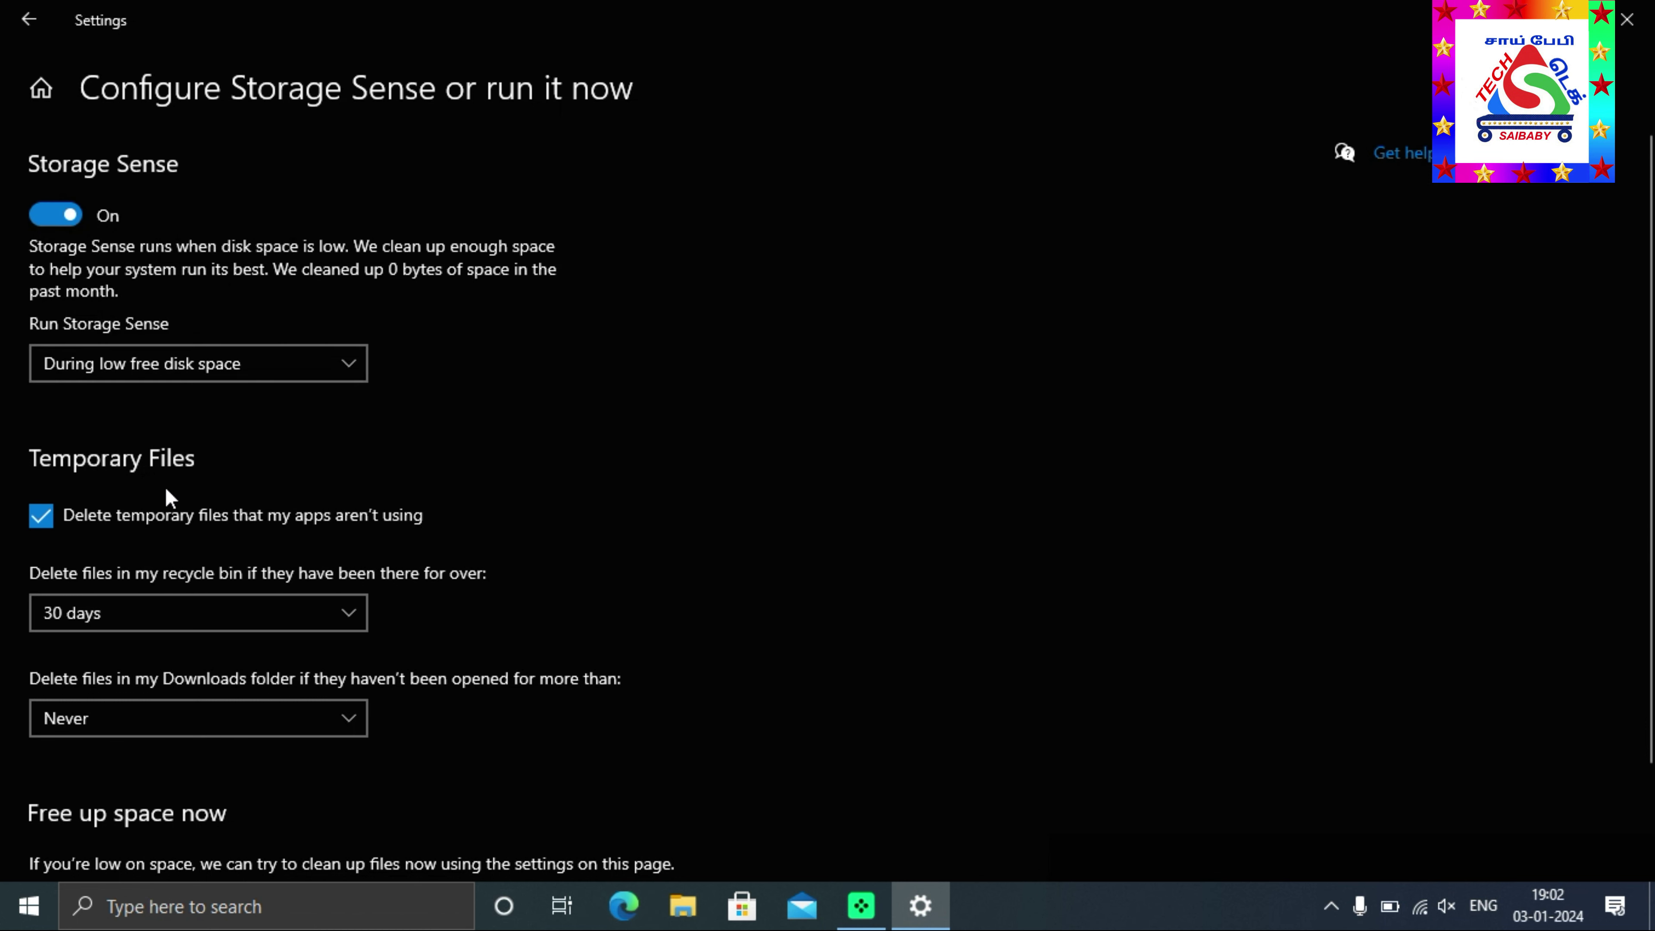
click(259, 614)
click(259, 614)
scroll(1642, 456, down, 3)
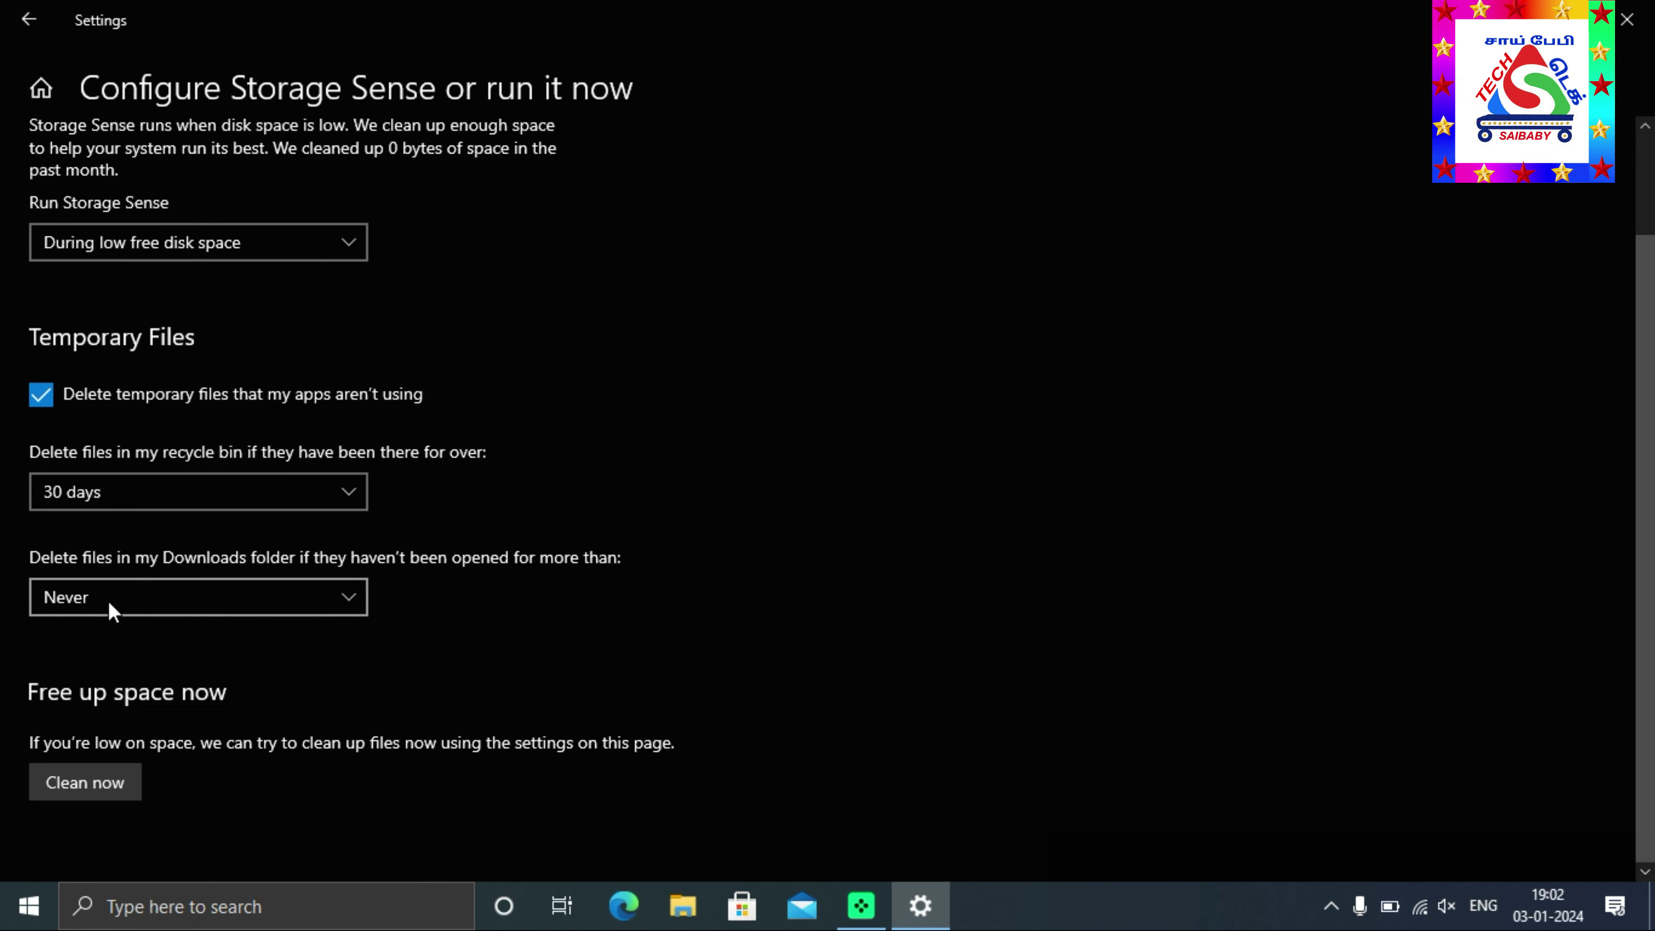
click(287, 606)
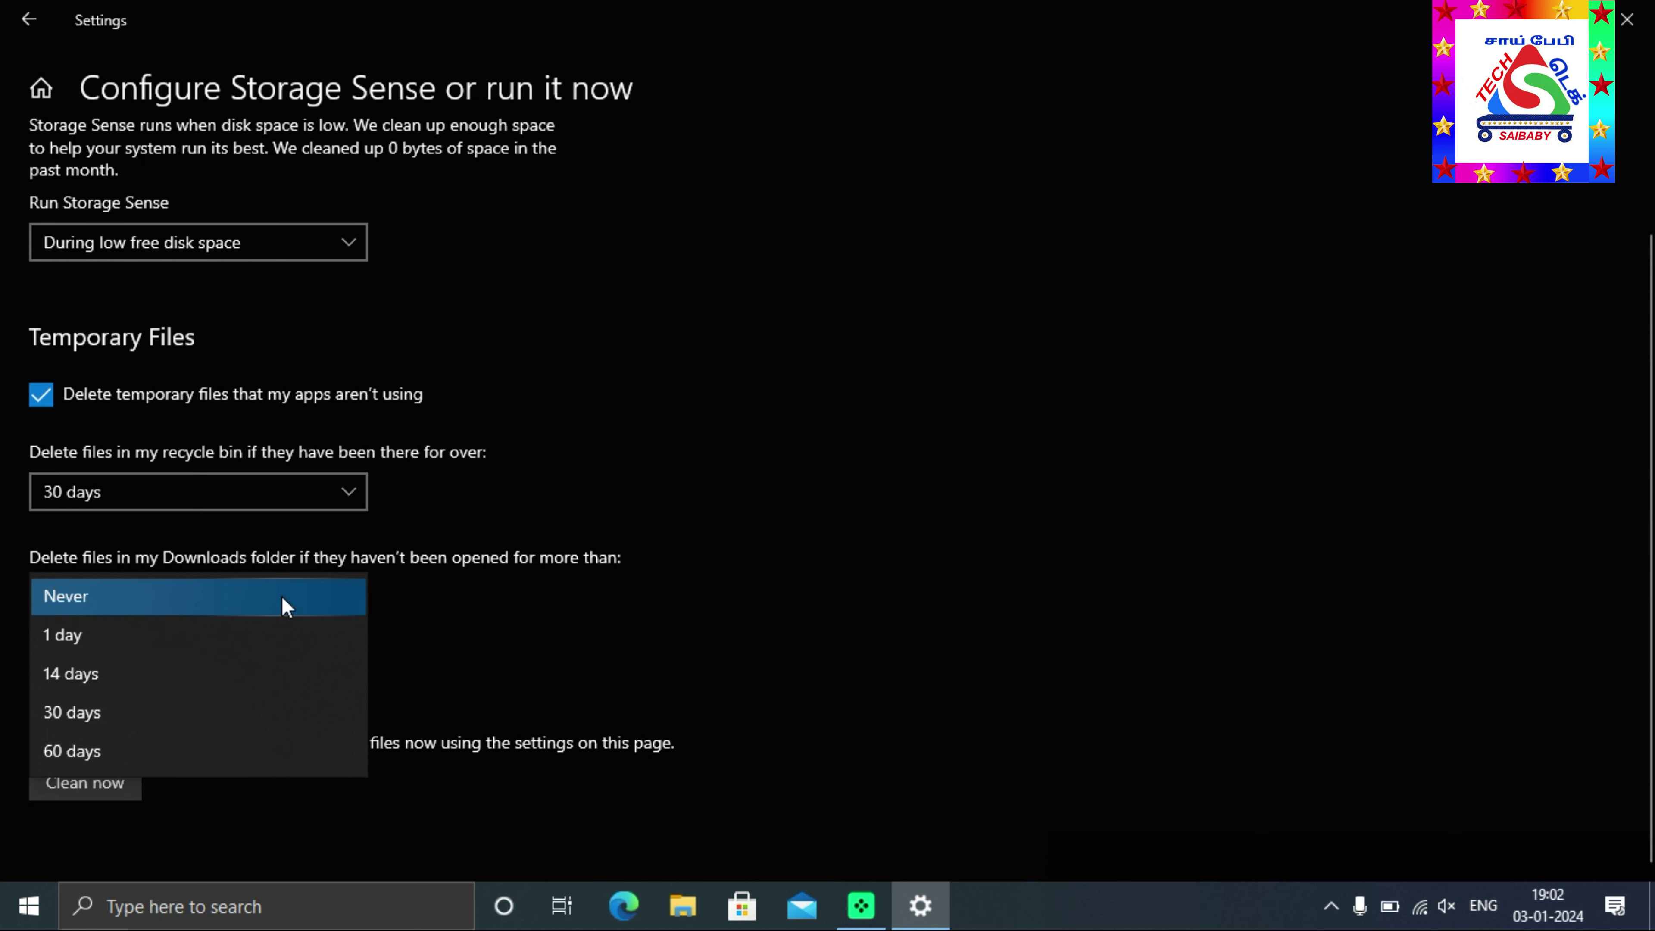
click(284, 605)
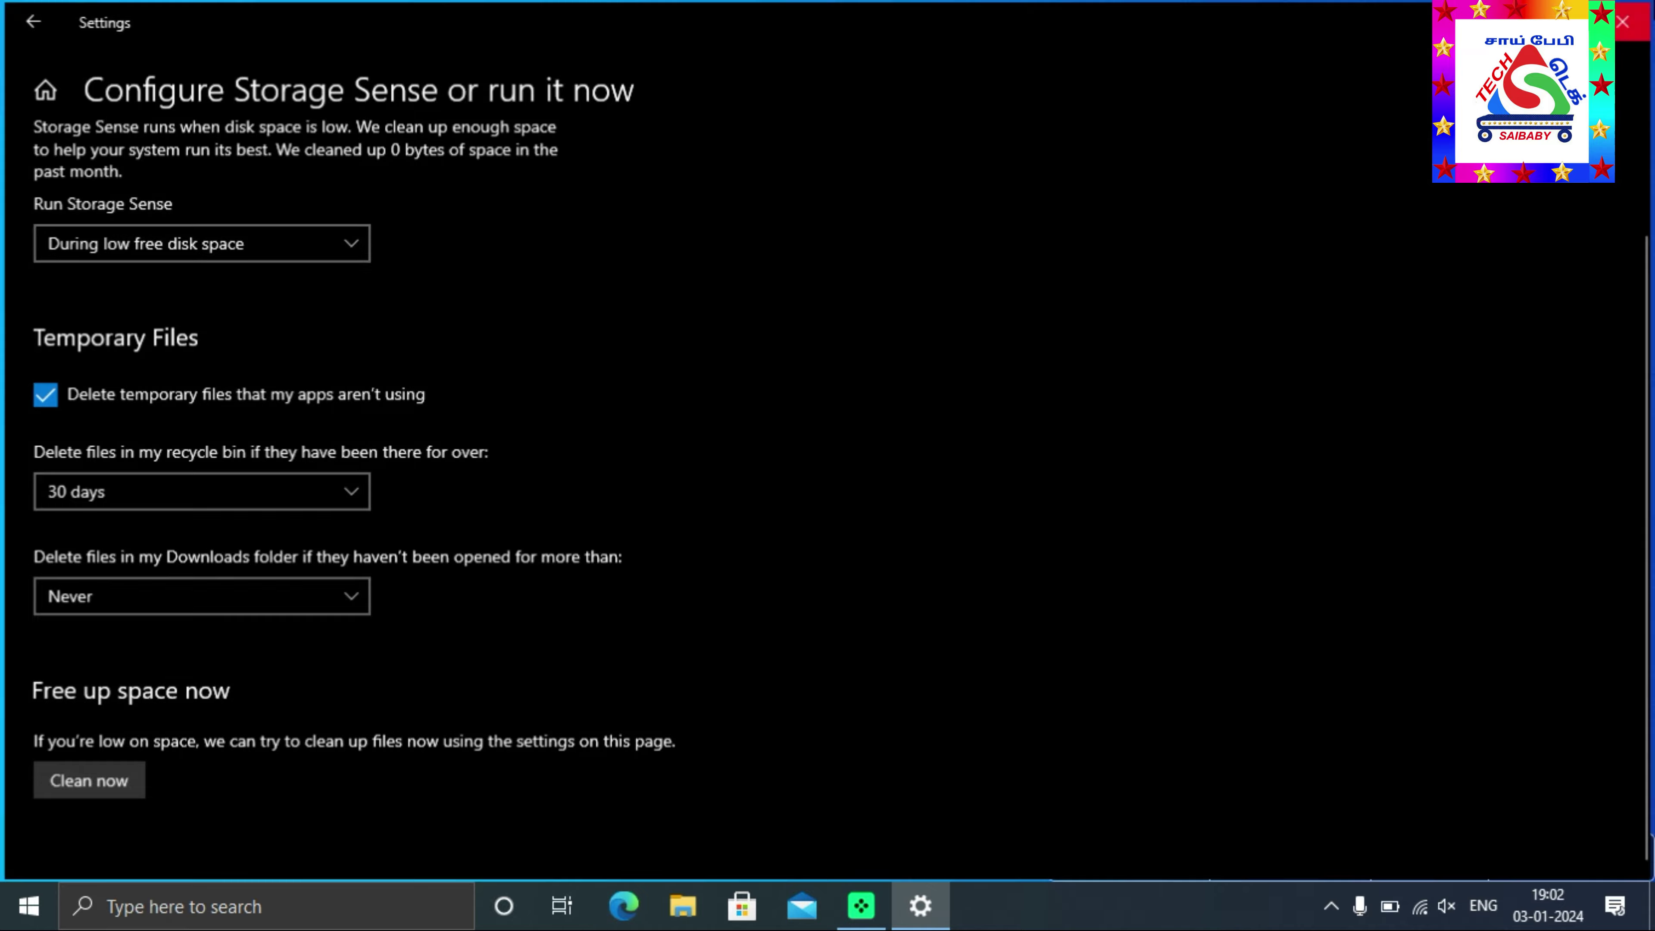
click(1626, 20)
Step: Open the desktop background options in the Personalization settings
click(29, 904)
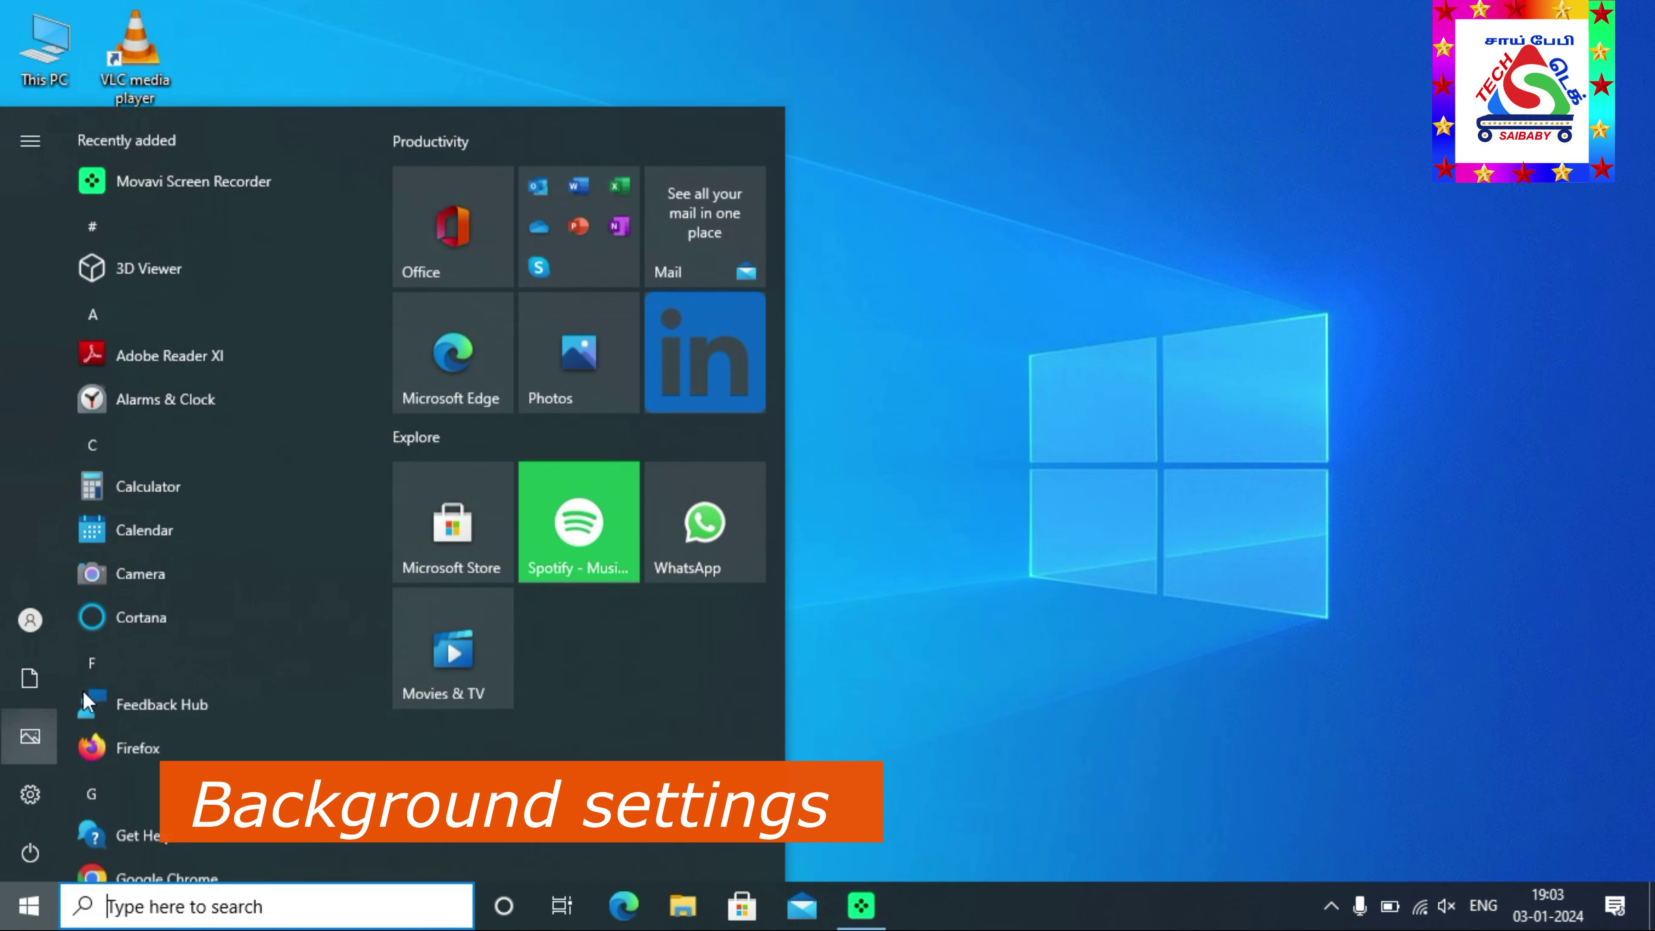
click(30, 795)
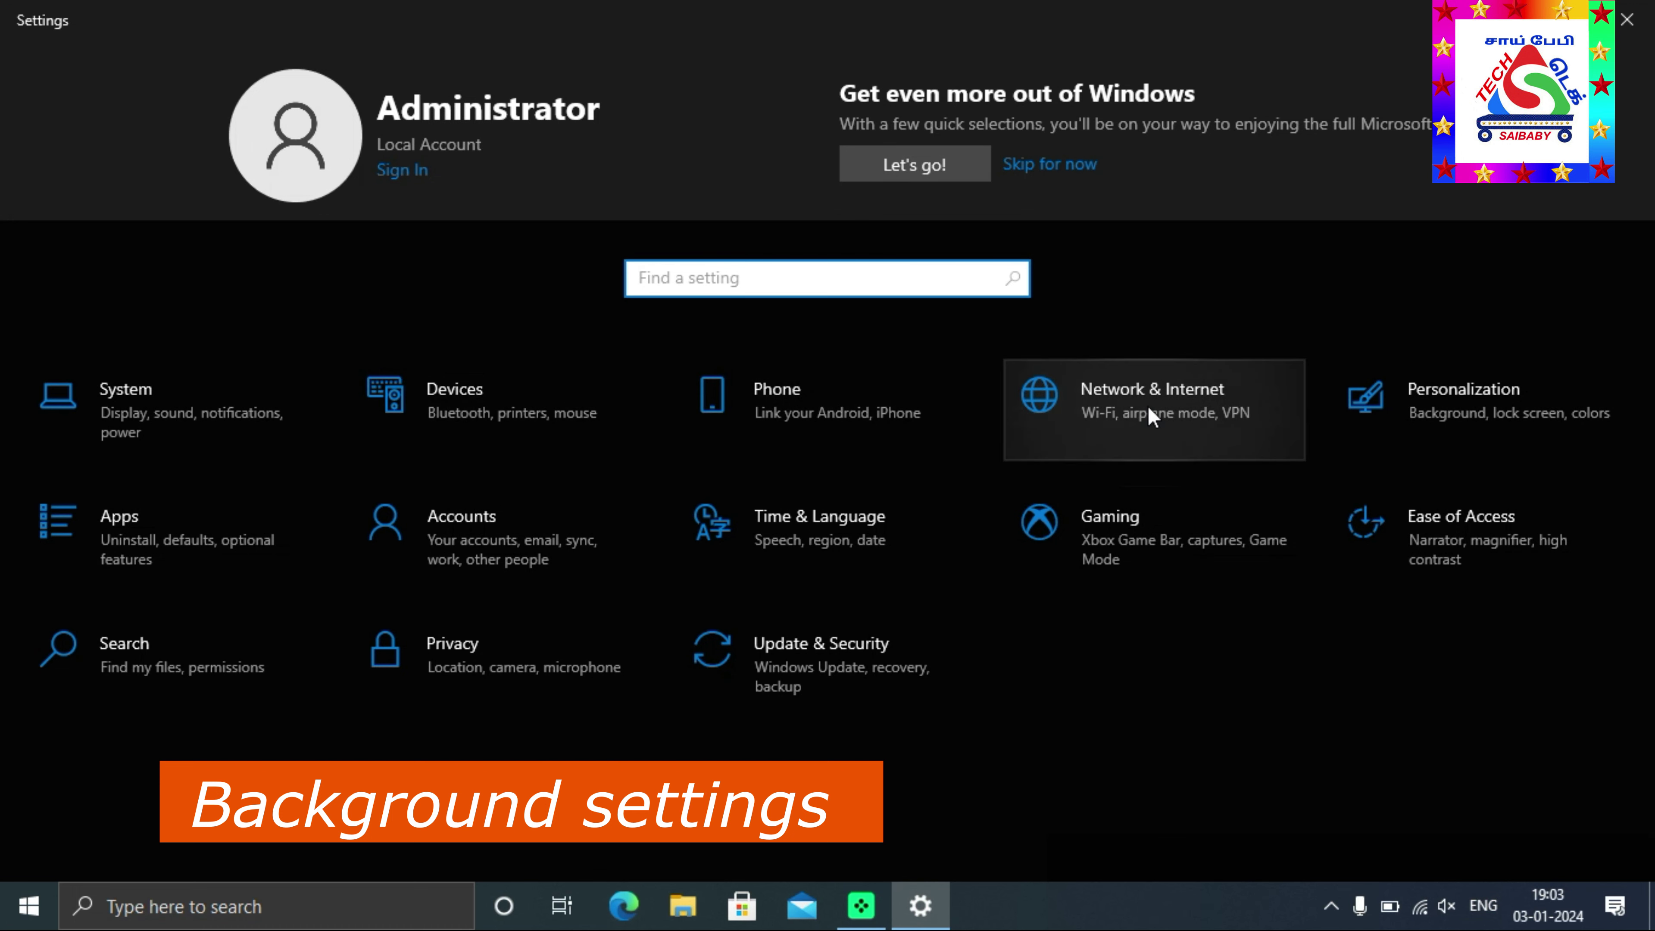
click(1494, 399)
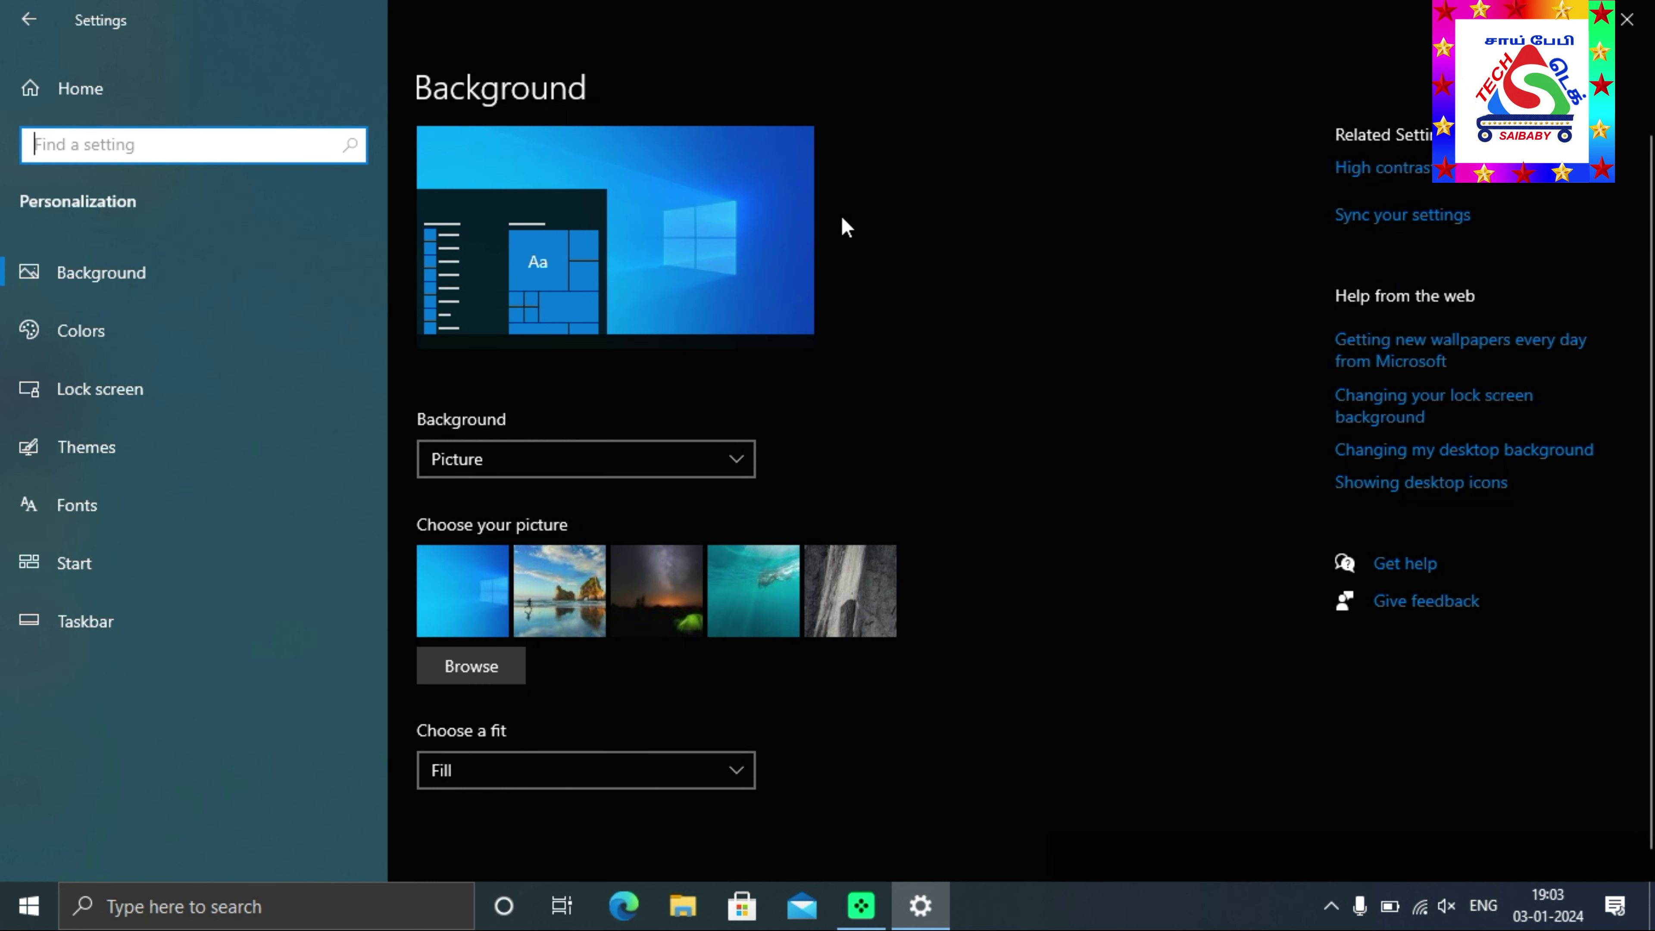
click(130, 287)
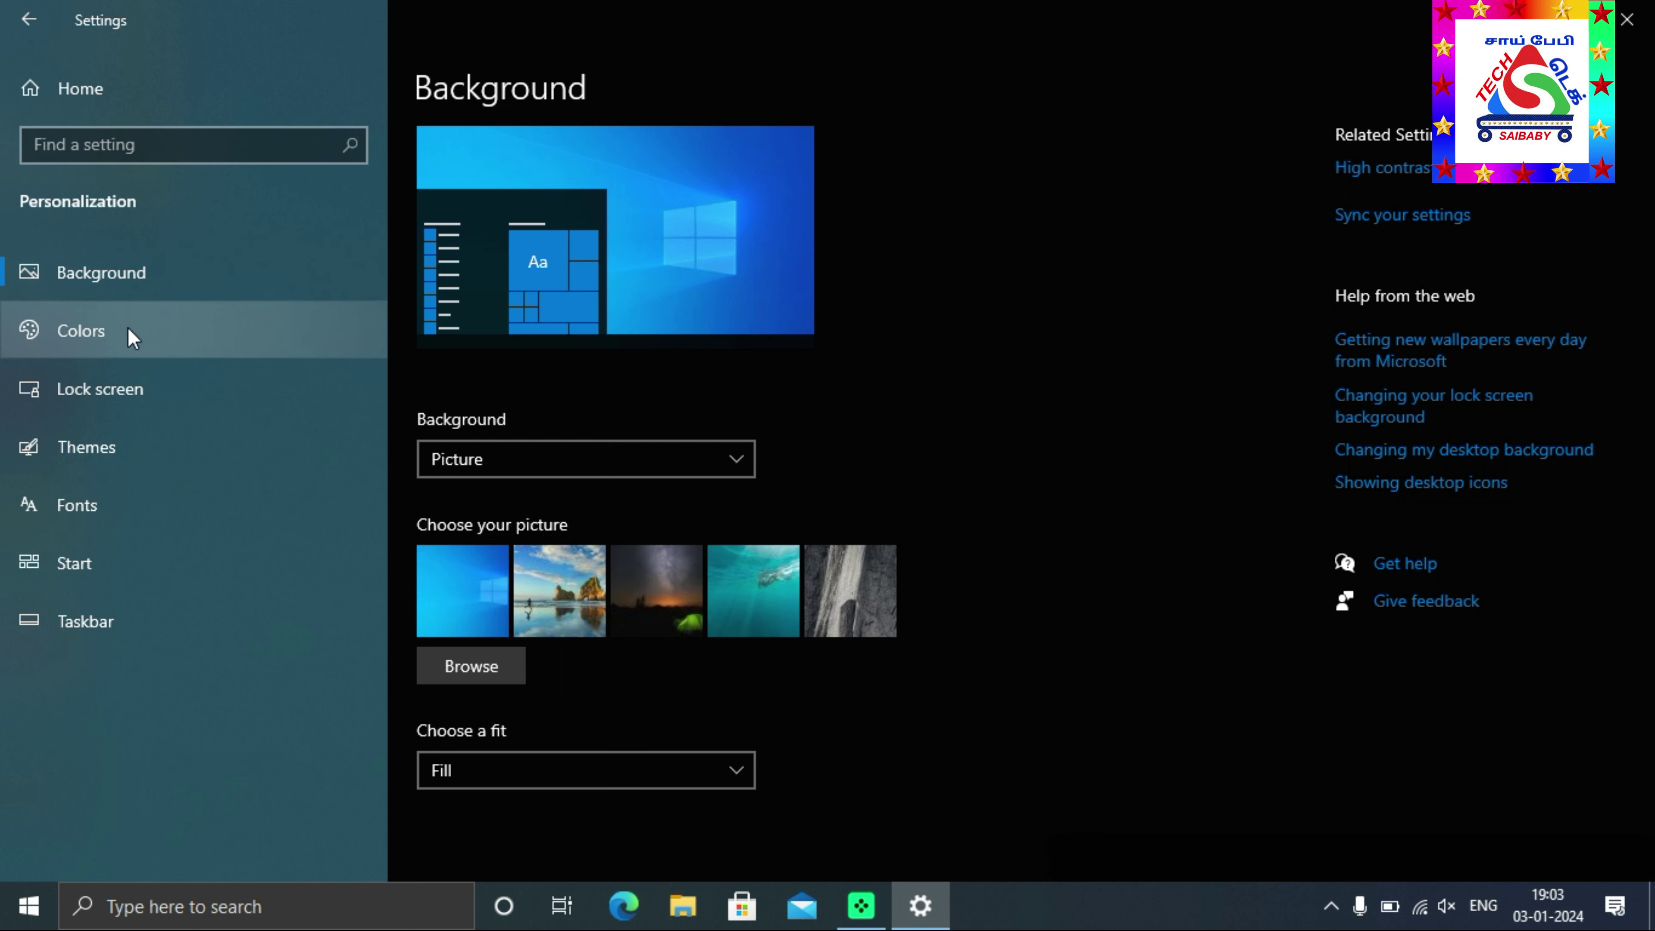
Step: Examine the lock screen's background, picture and app status options, and close Settings
click(123, 391)
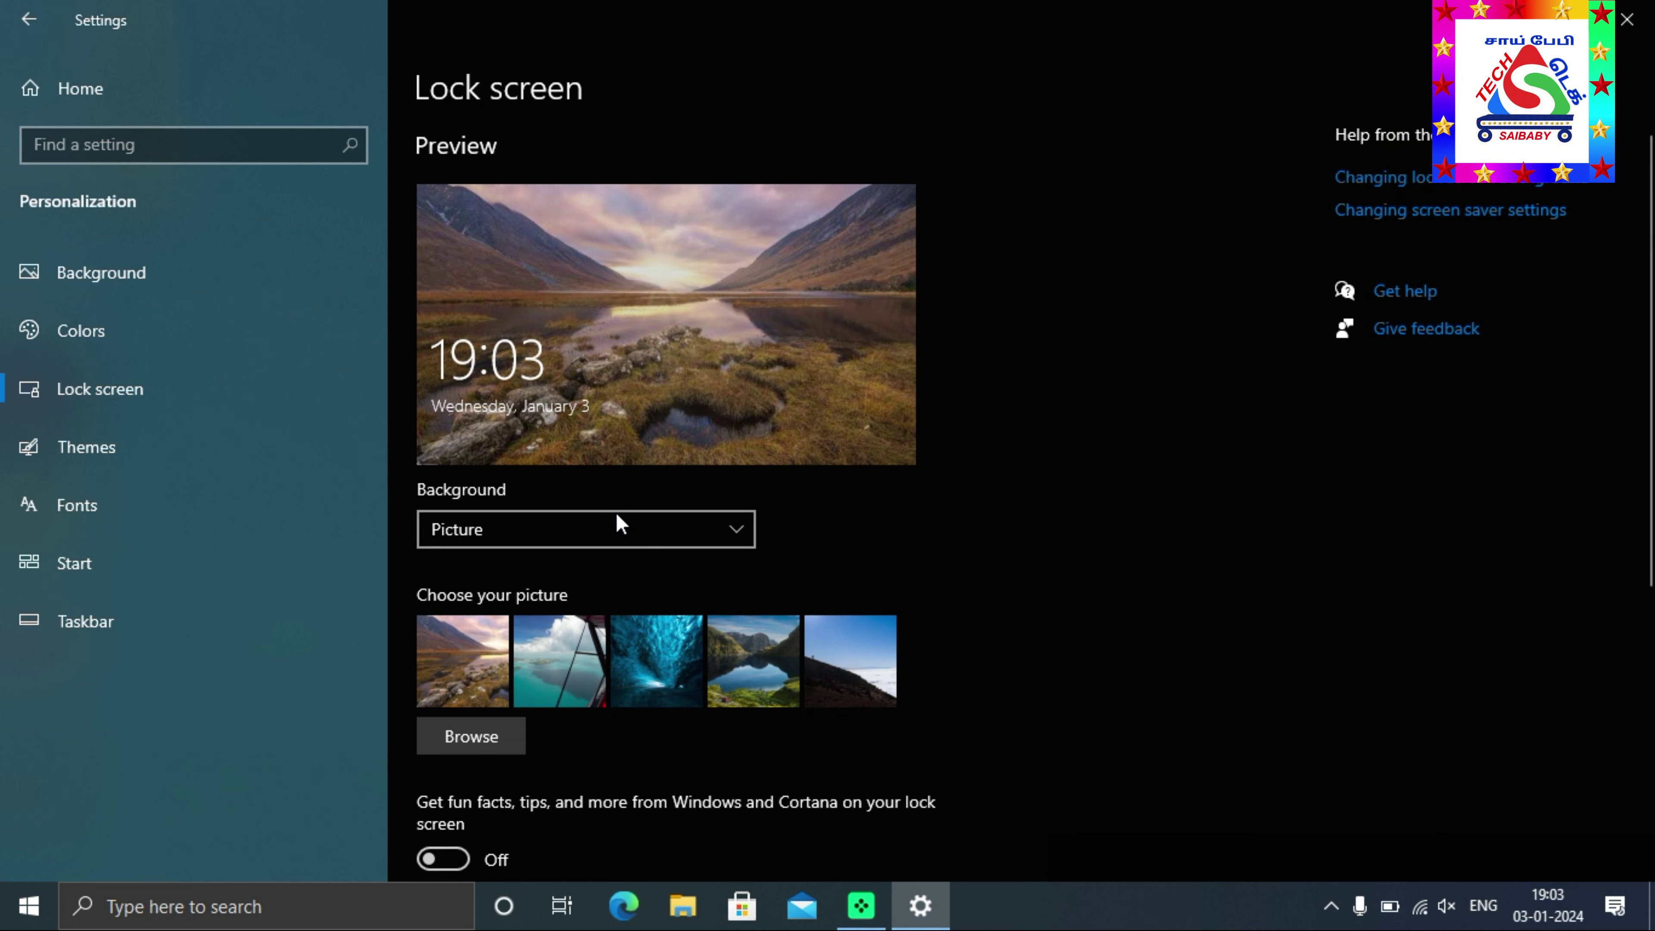
scroll(1652, 339, down, 3)
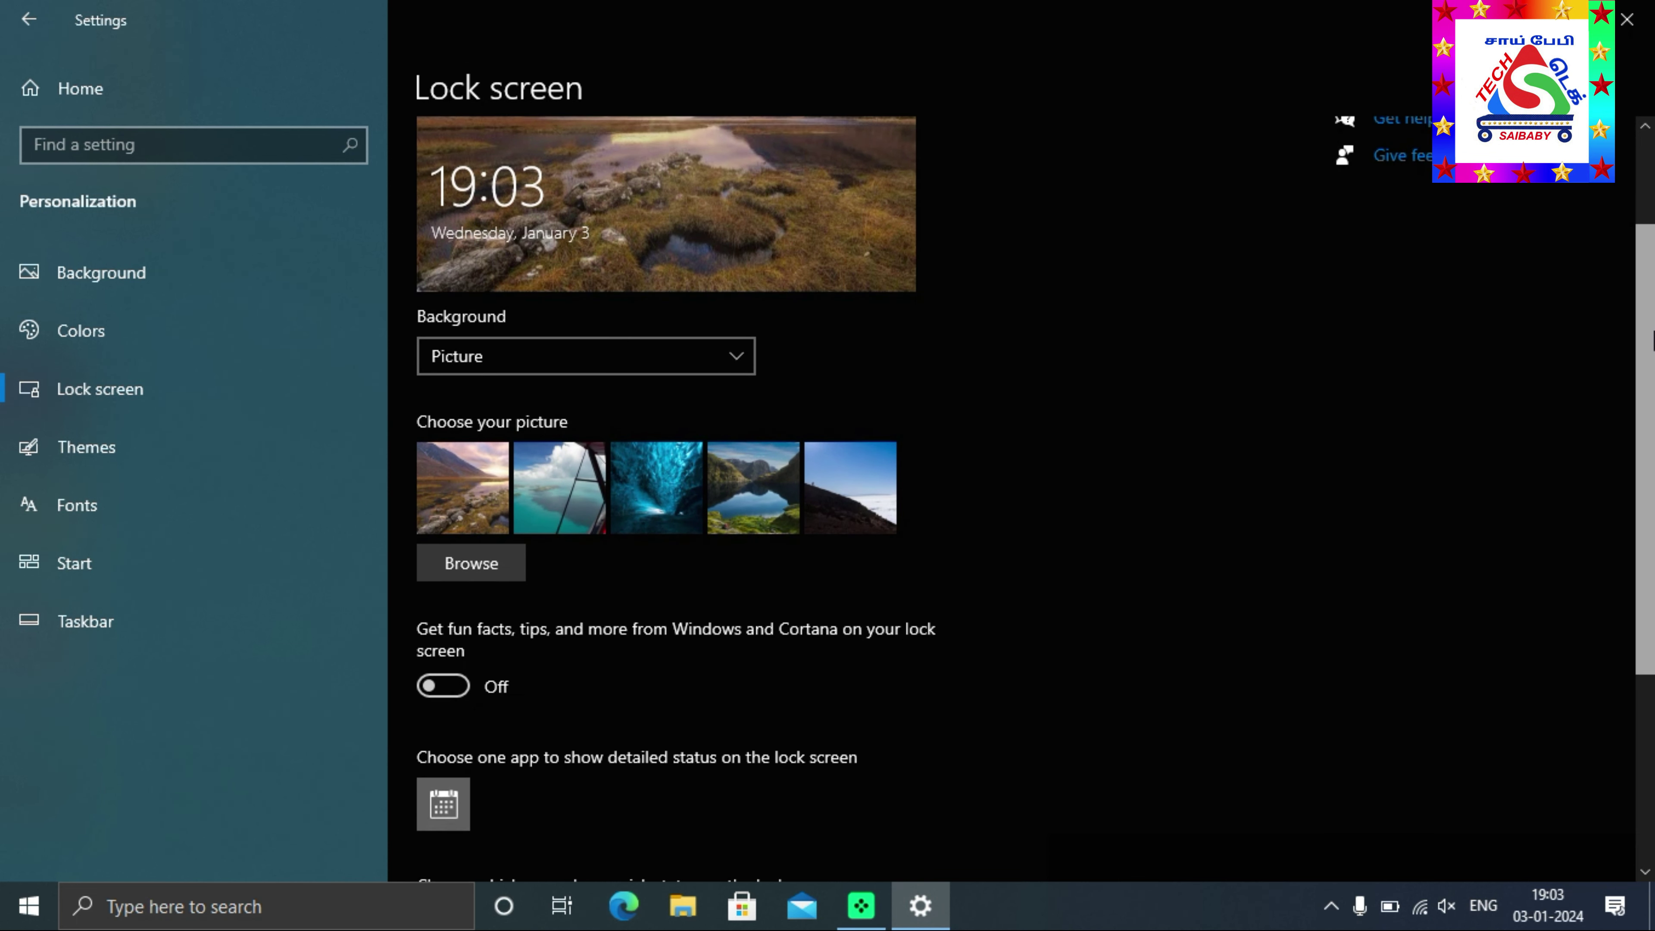
scroll(1652, 339, down, 1)
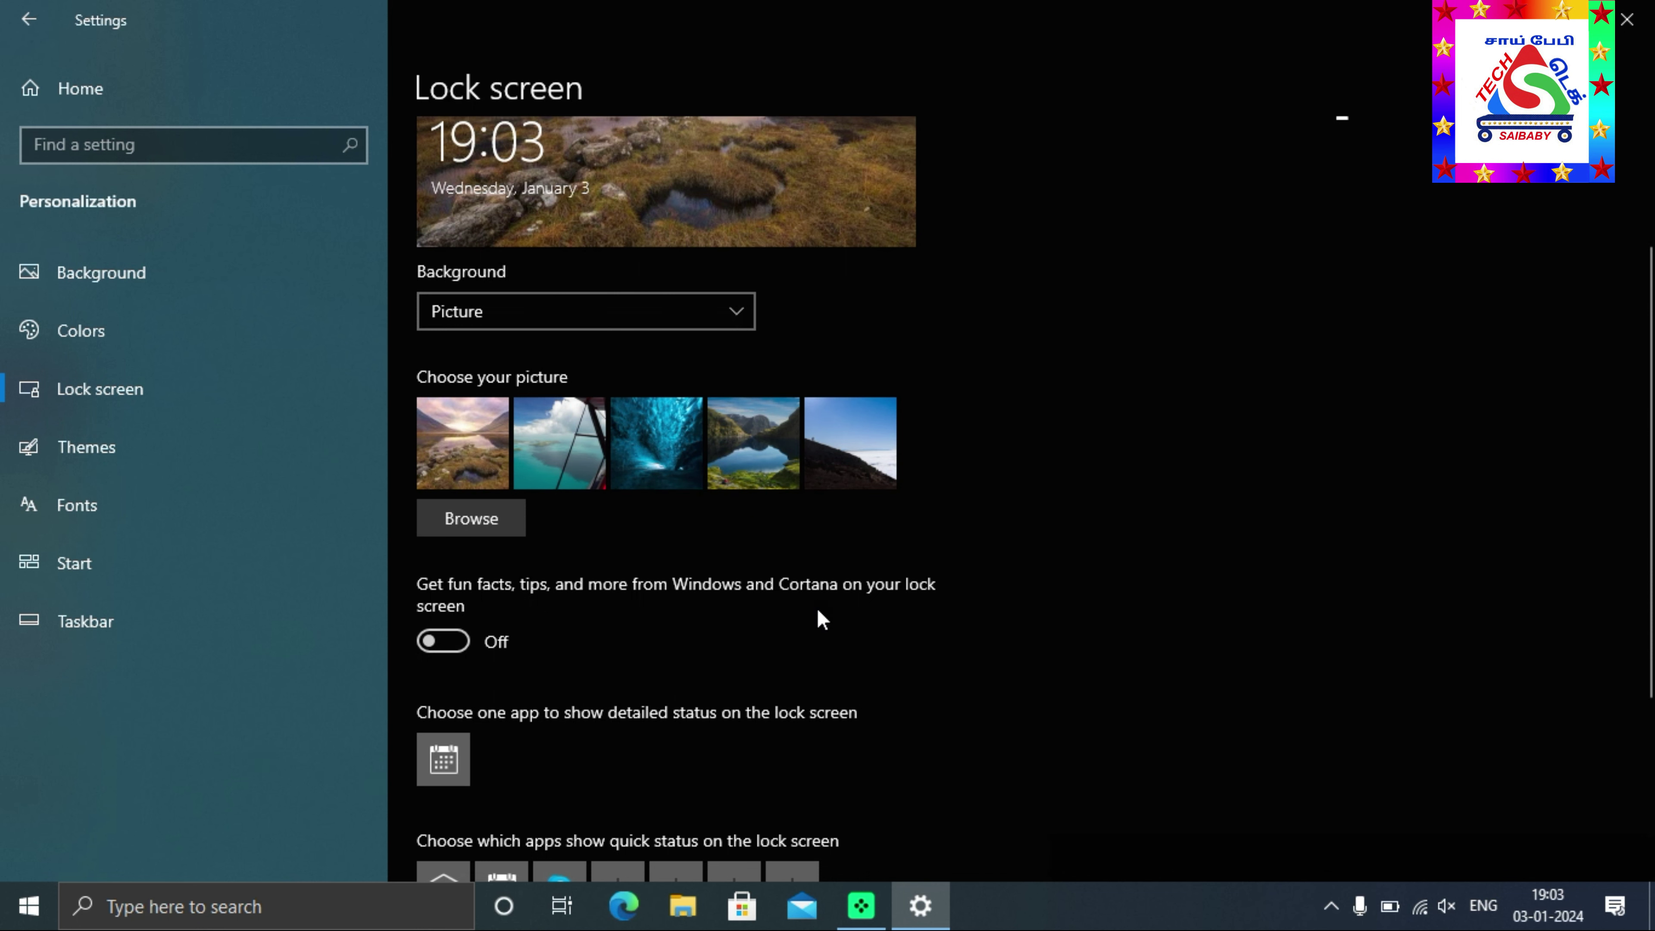
scroll(1648, 457, down, 3)
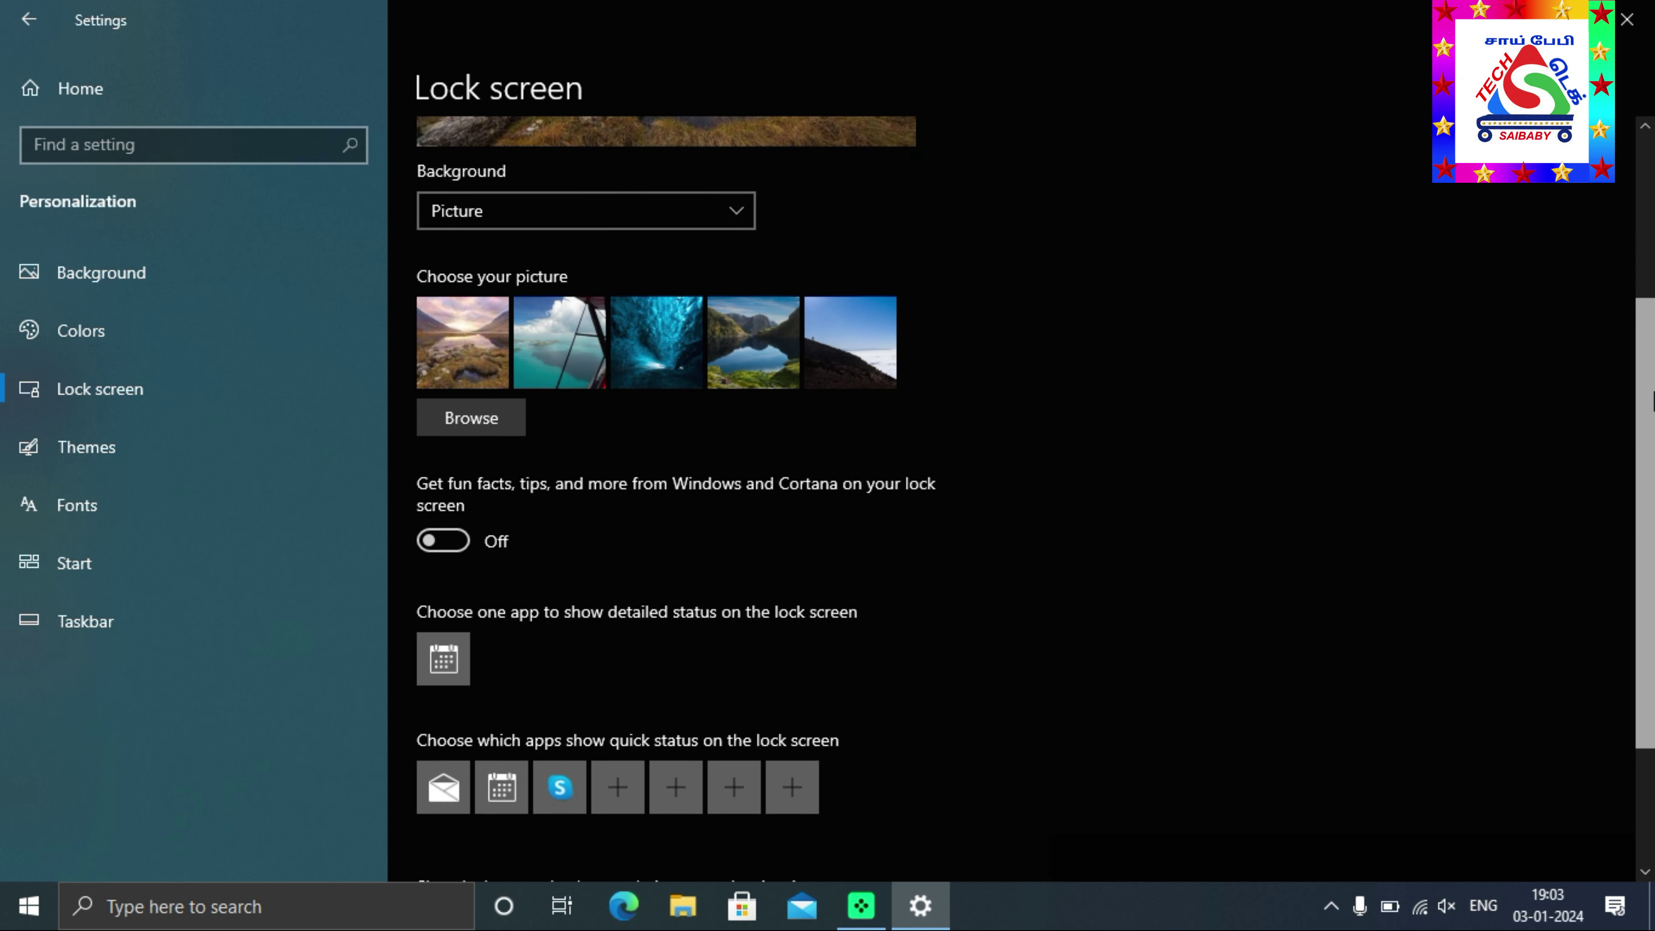
drag(1651, 434, 1651, 329)
scroll(811, 431, up, 2)
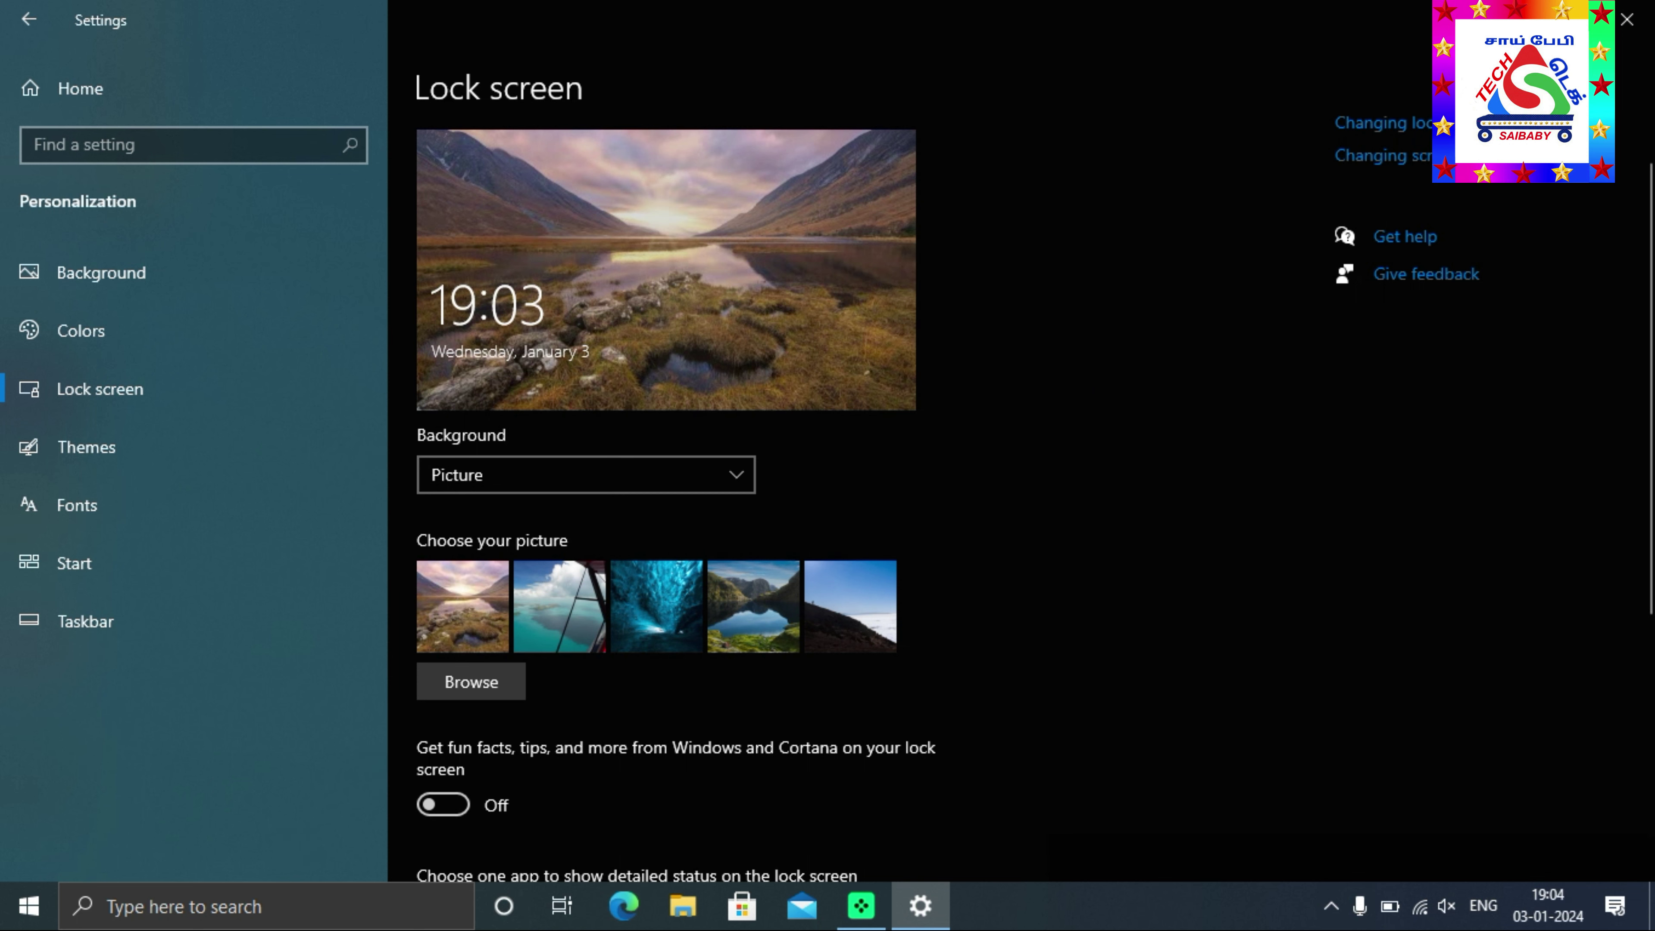
click(1626, 19)
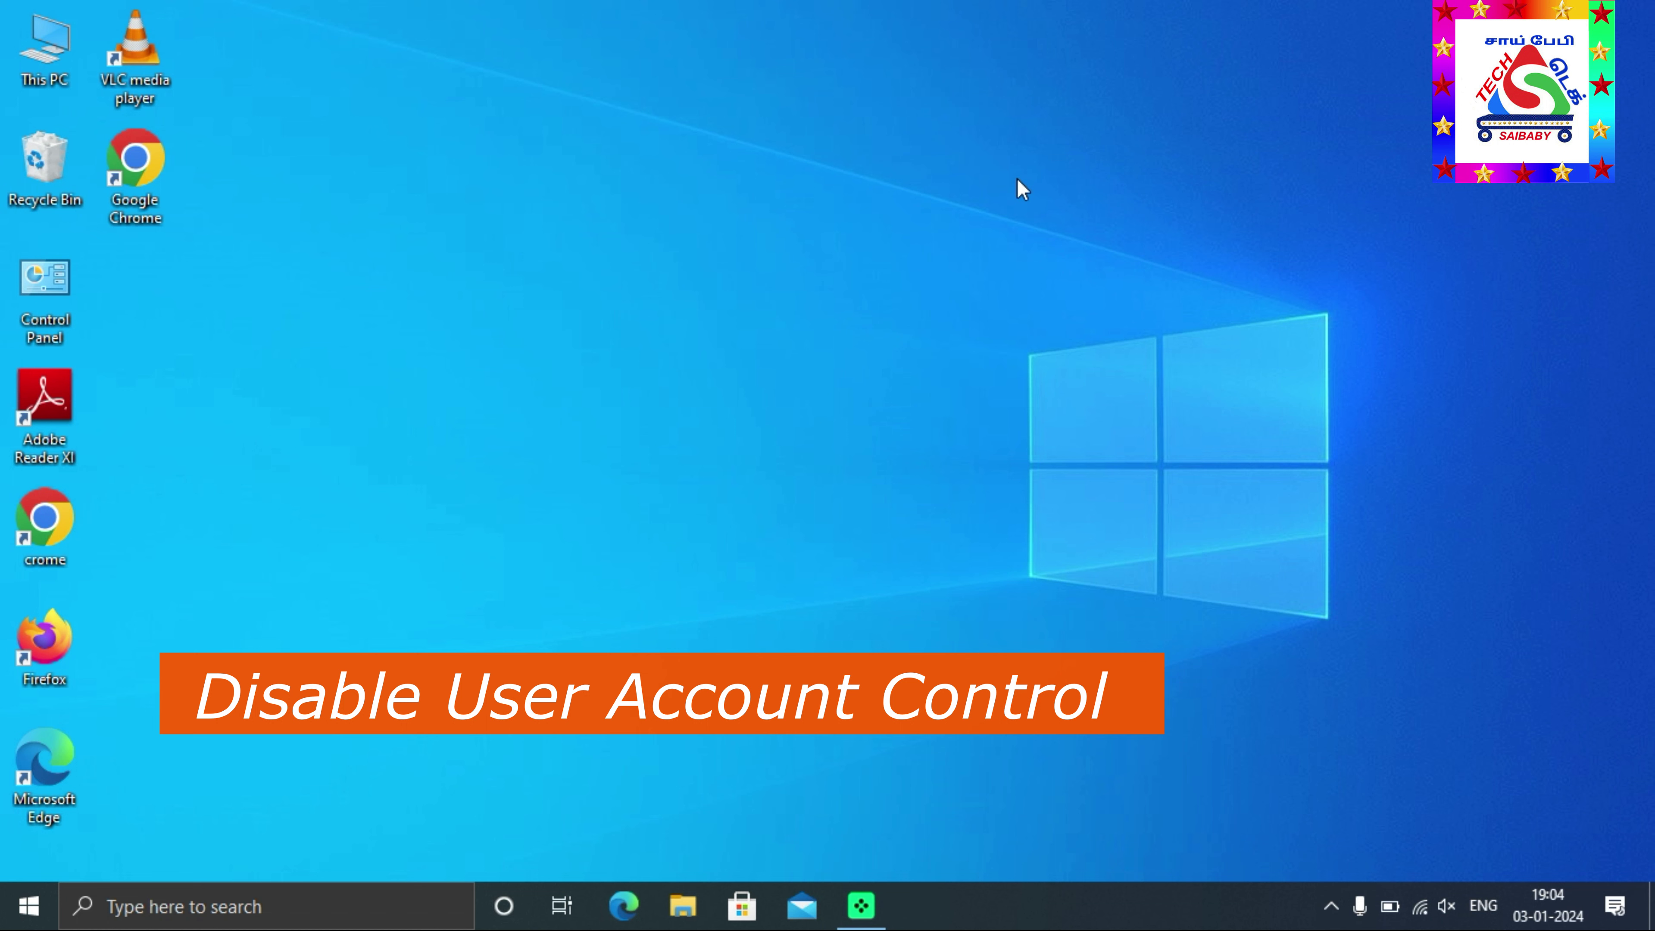
Step: Search Windows for "account" and open the Change User Account Control settings
click(365, 924)
text(an)
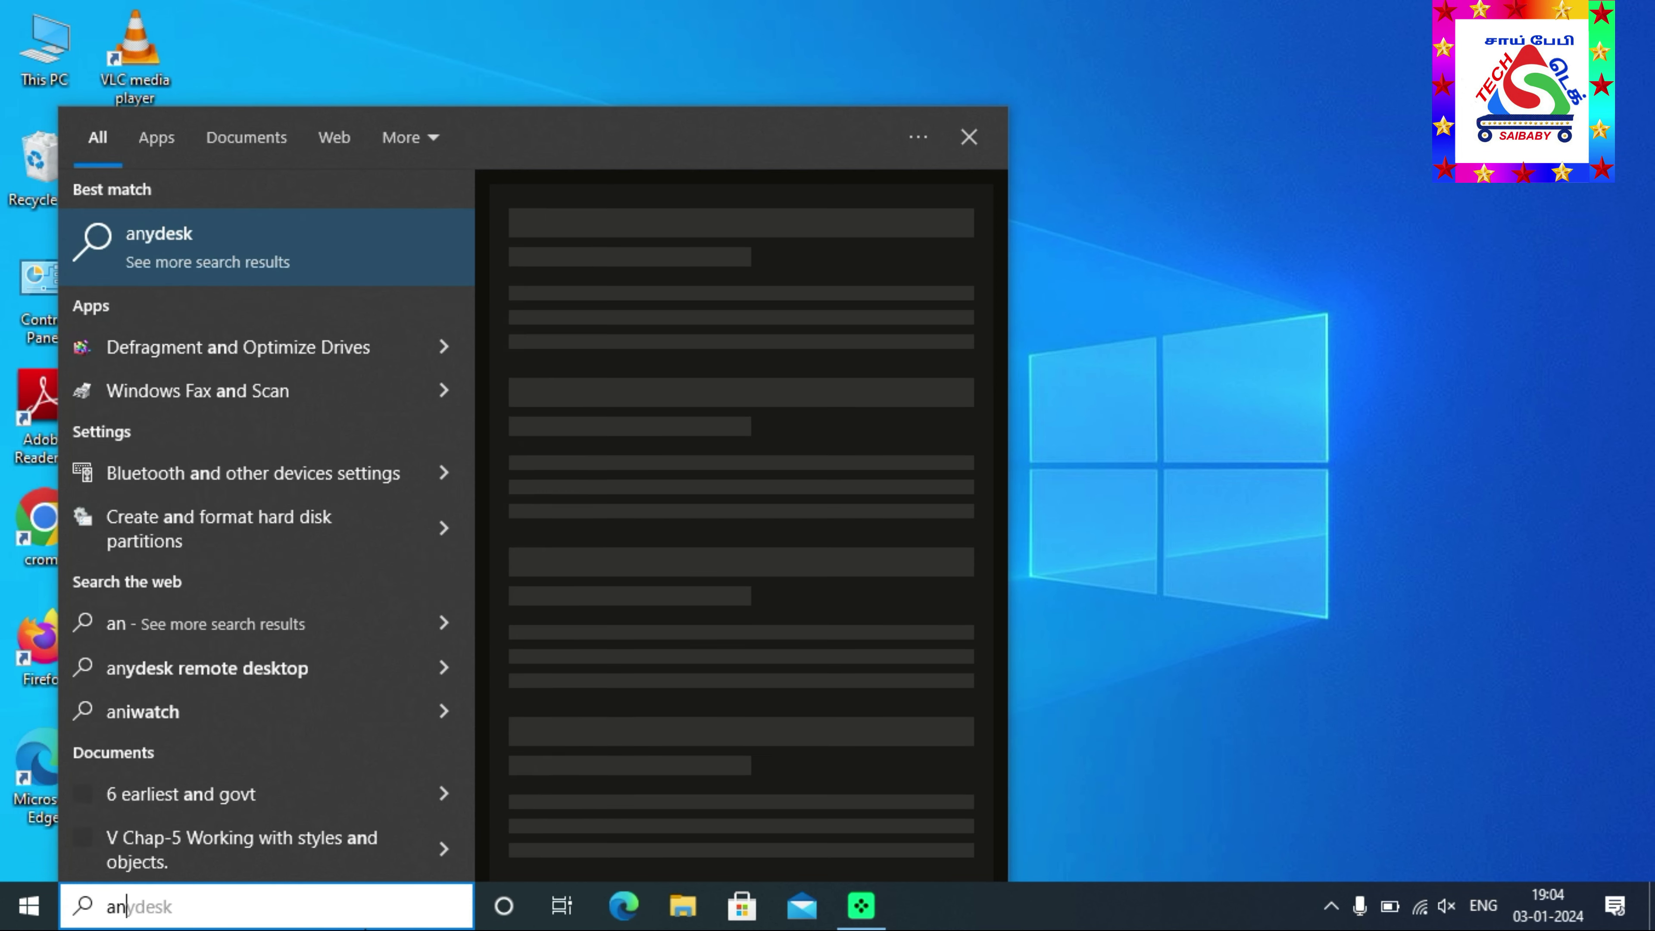
key(BackSpace)
text(ccount)
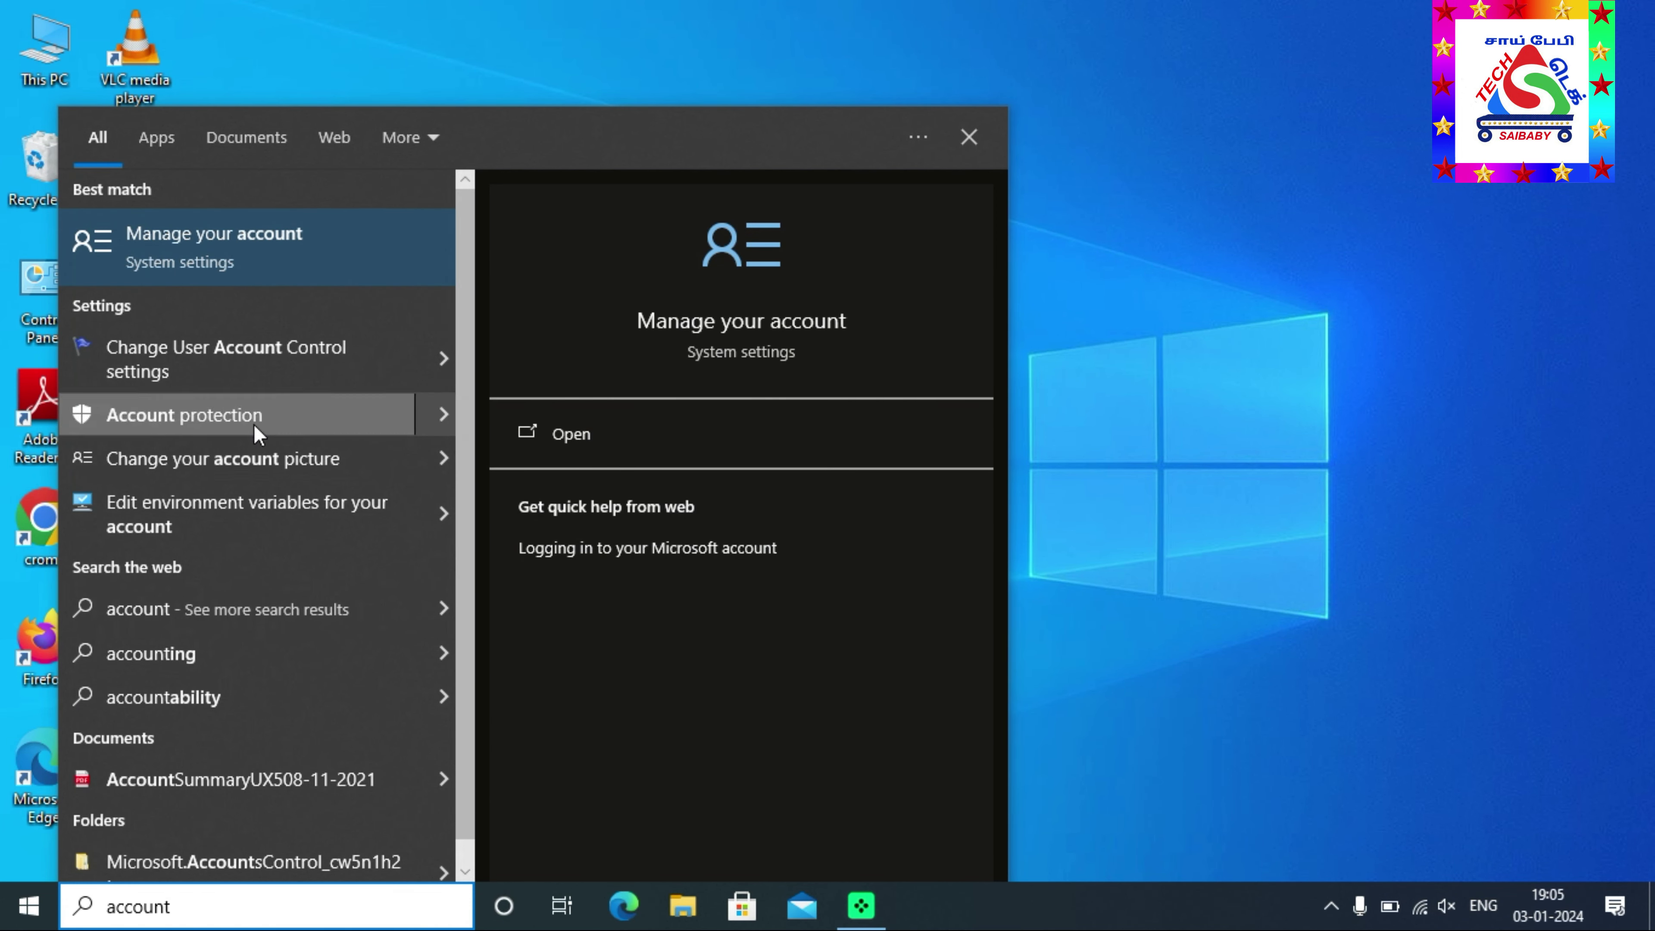
click(218, 352)
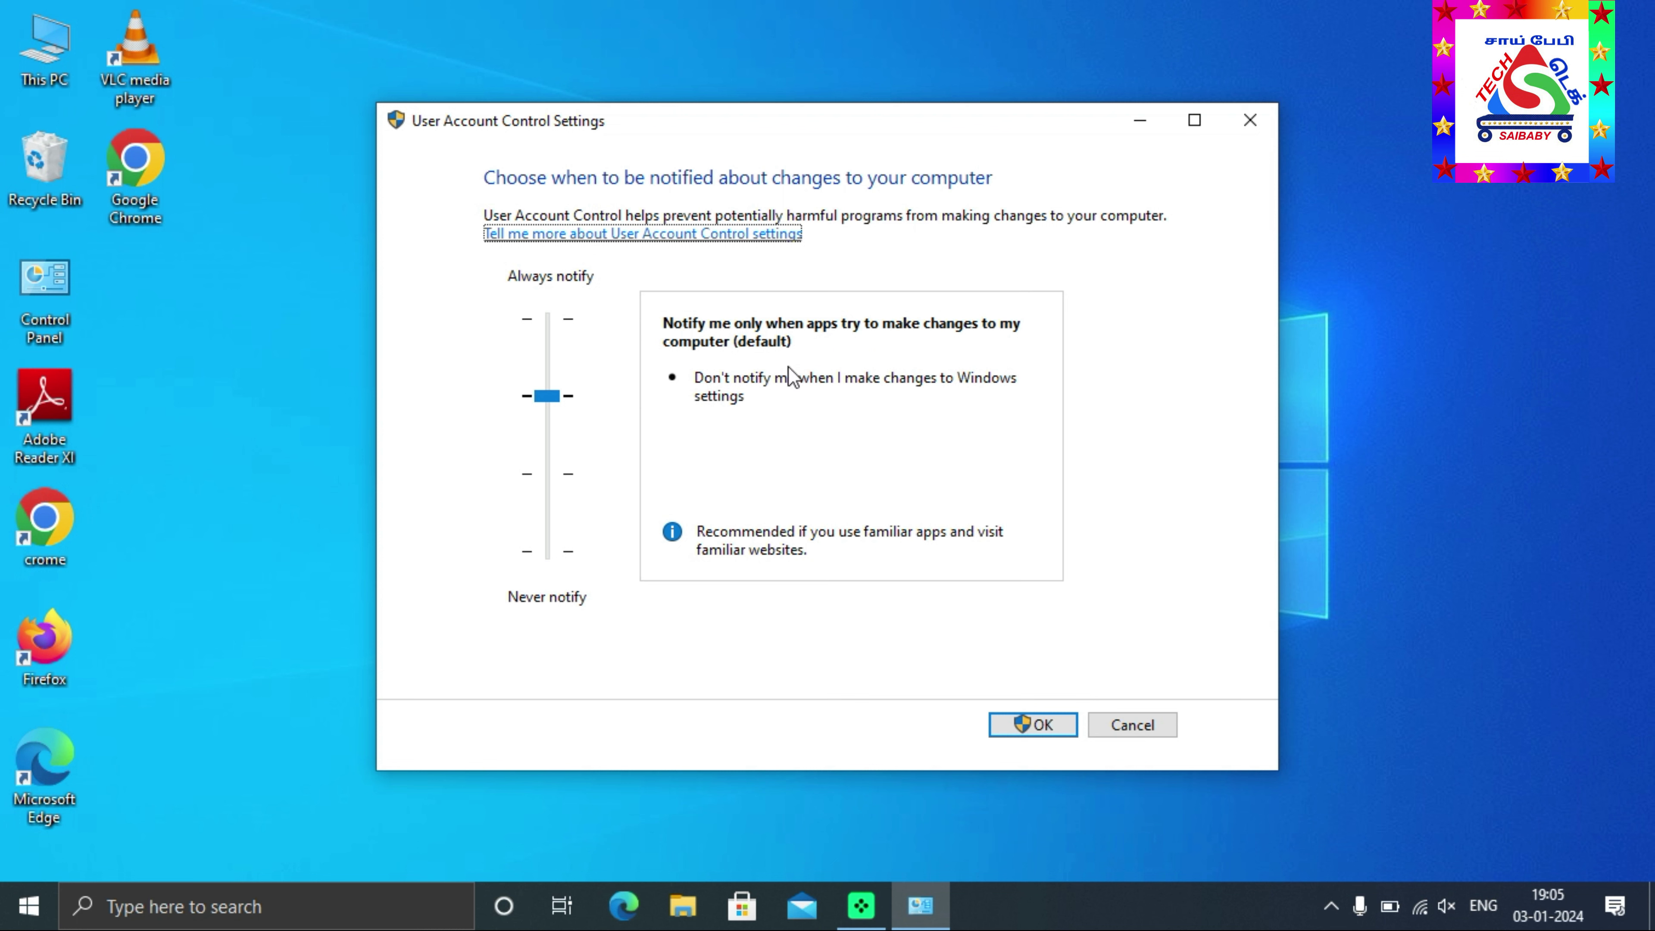
Step: Set the User Account Control notification level to Never notify and apply it
click(548, 397)
drag(560, 444, 557, 448)
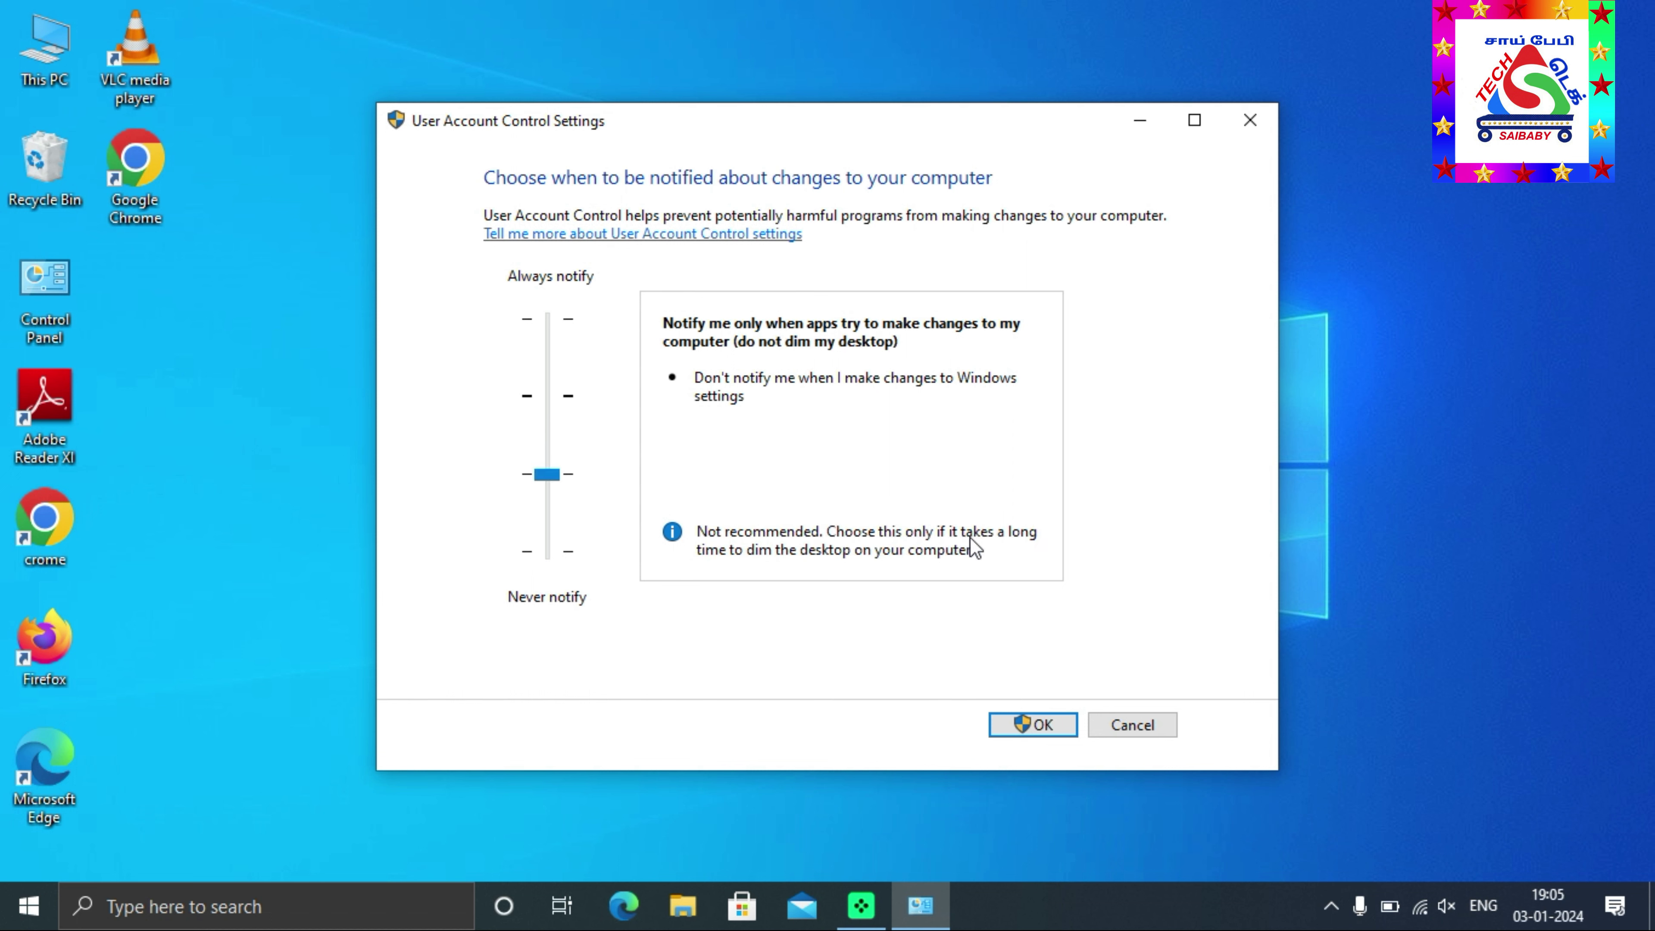
click(545, 467)
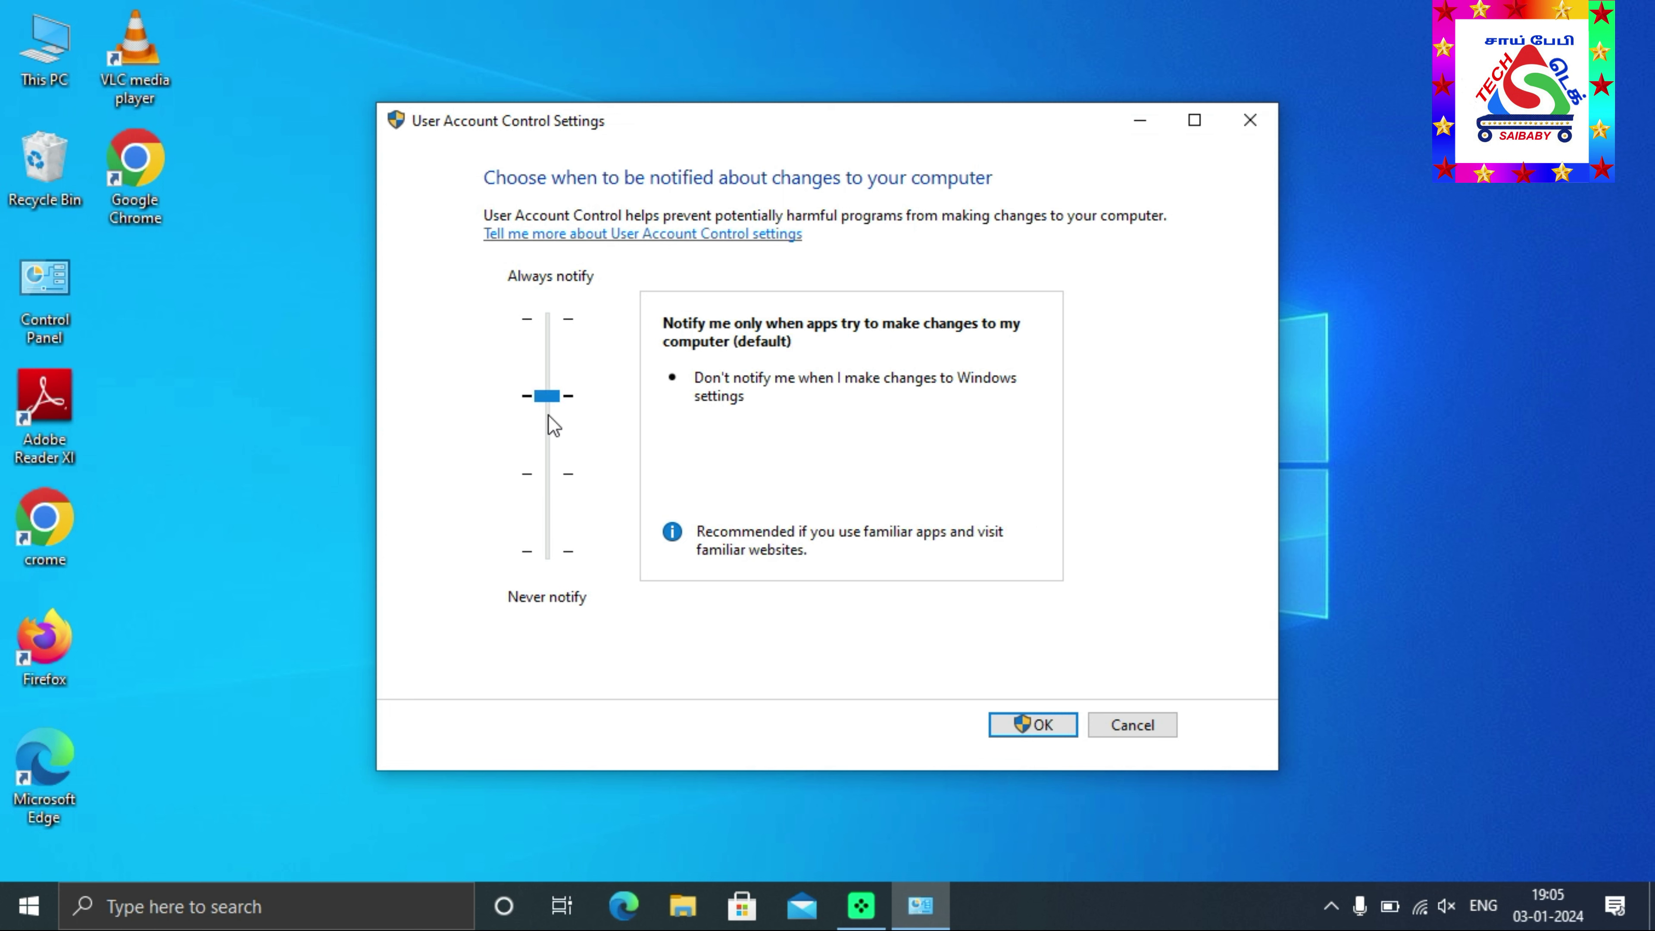
drag(552, 409, 547, 322)
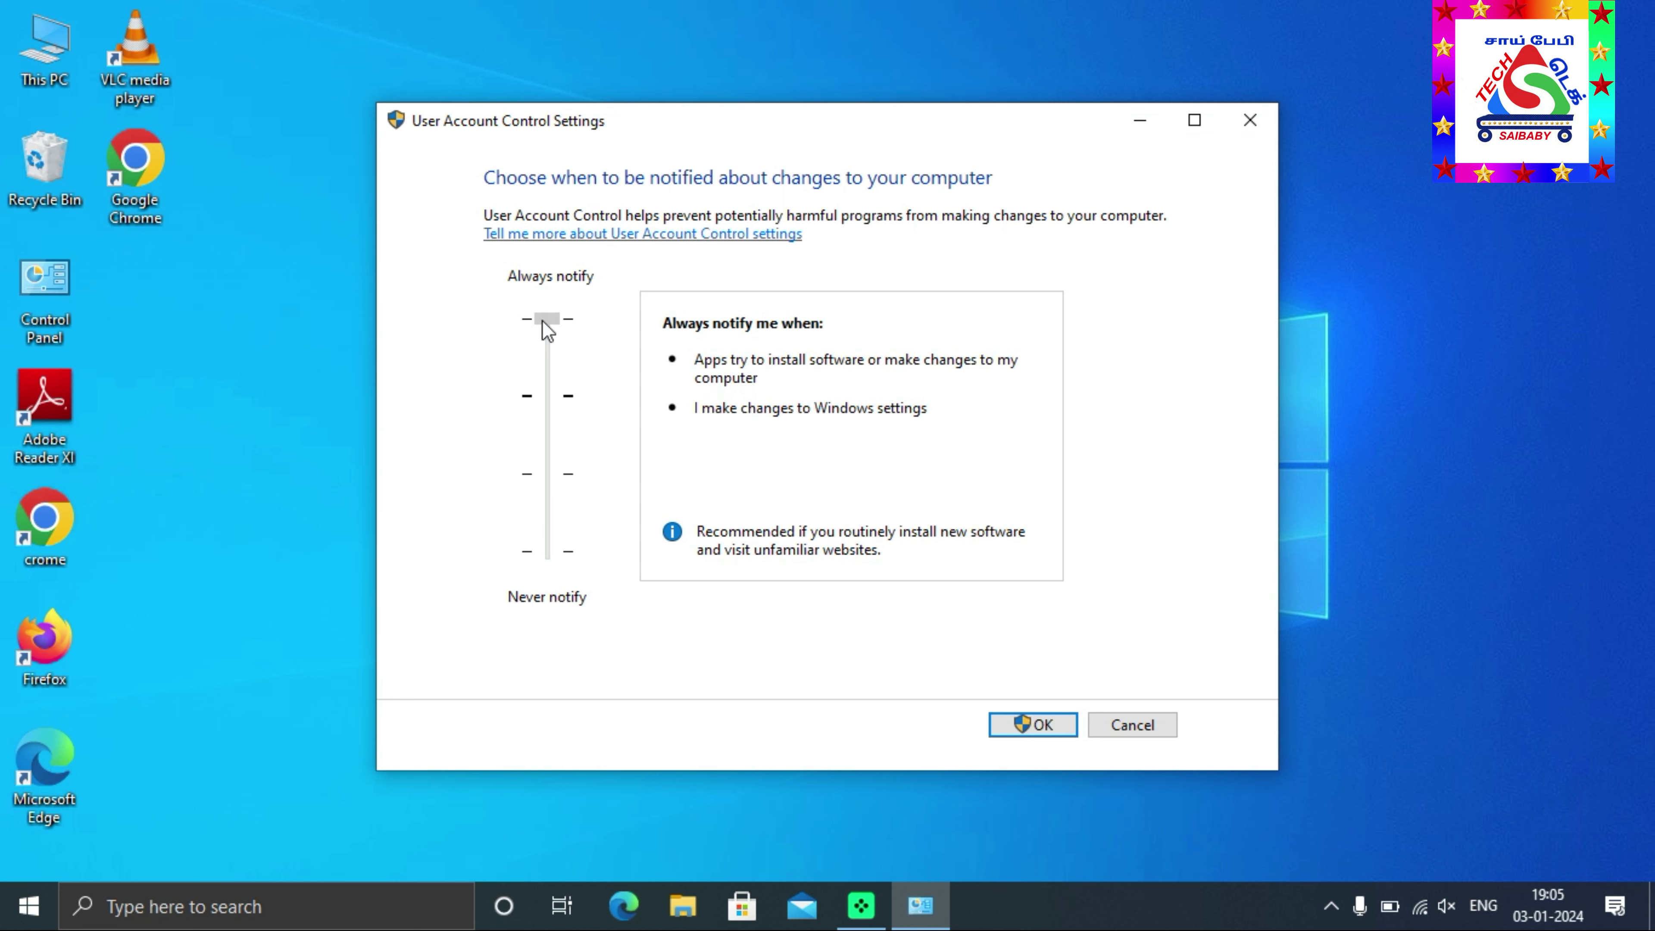
click(553, 478)
drag(552, 478, 561, 628)
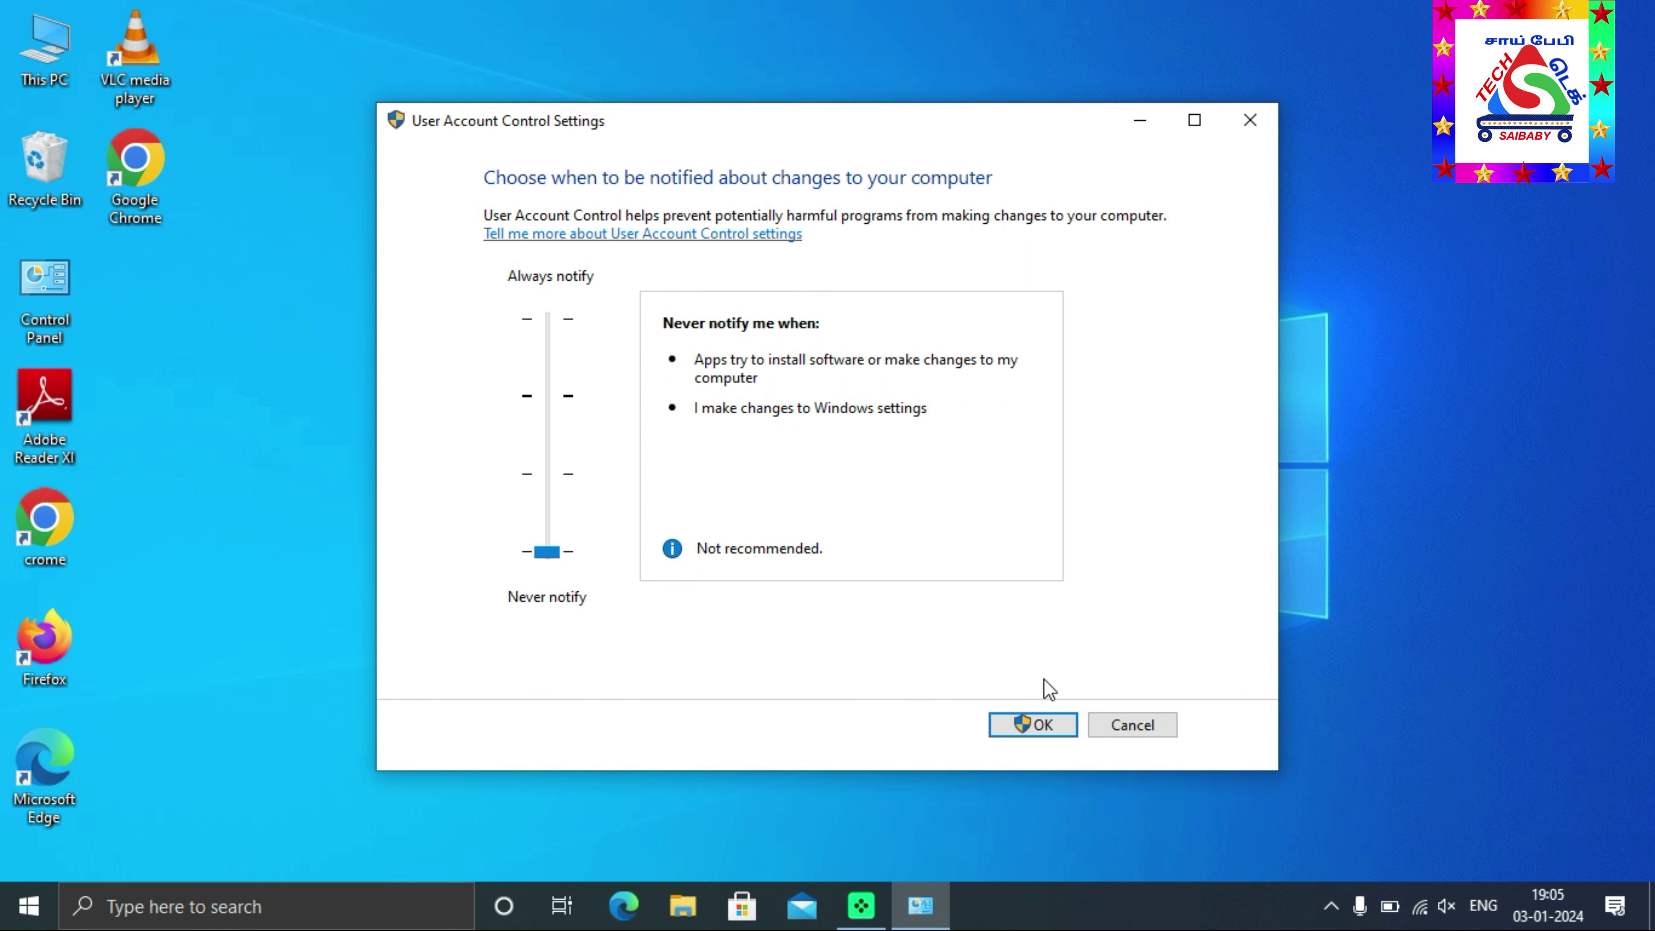
click(1042, 725)
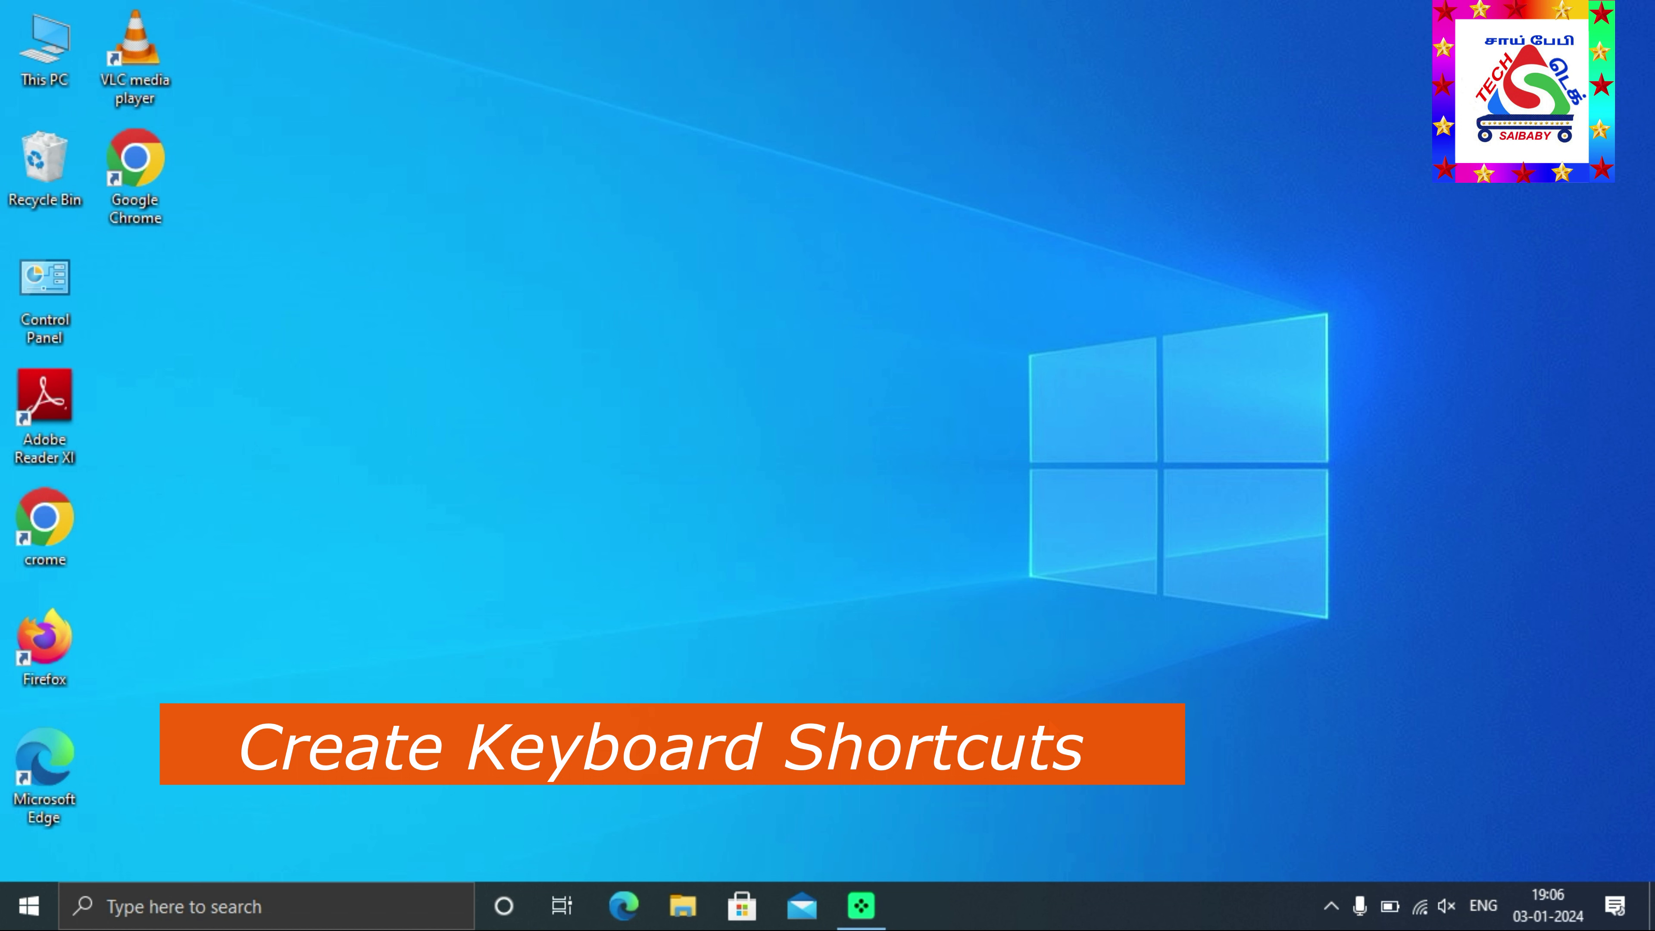
Step: Search Windows for "com" and open Command Prompt as administrator
click(343, 914)
text(com)
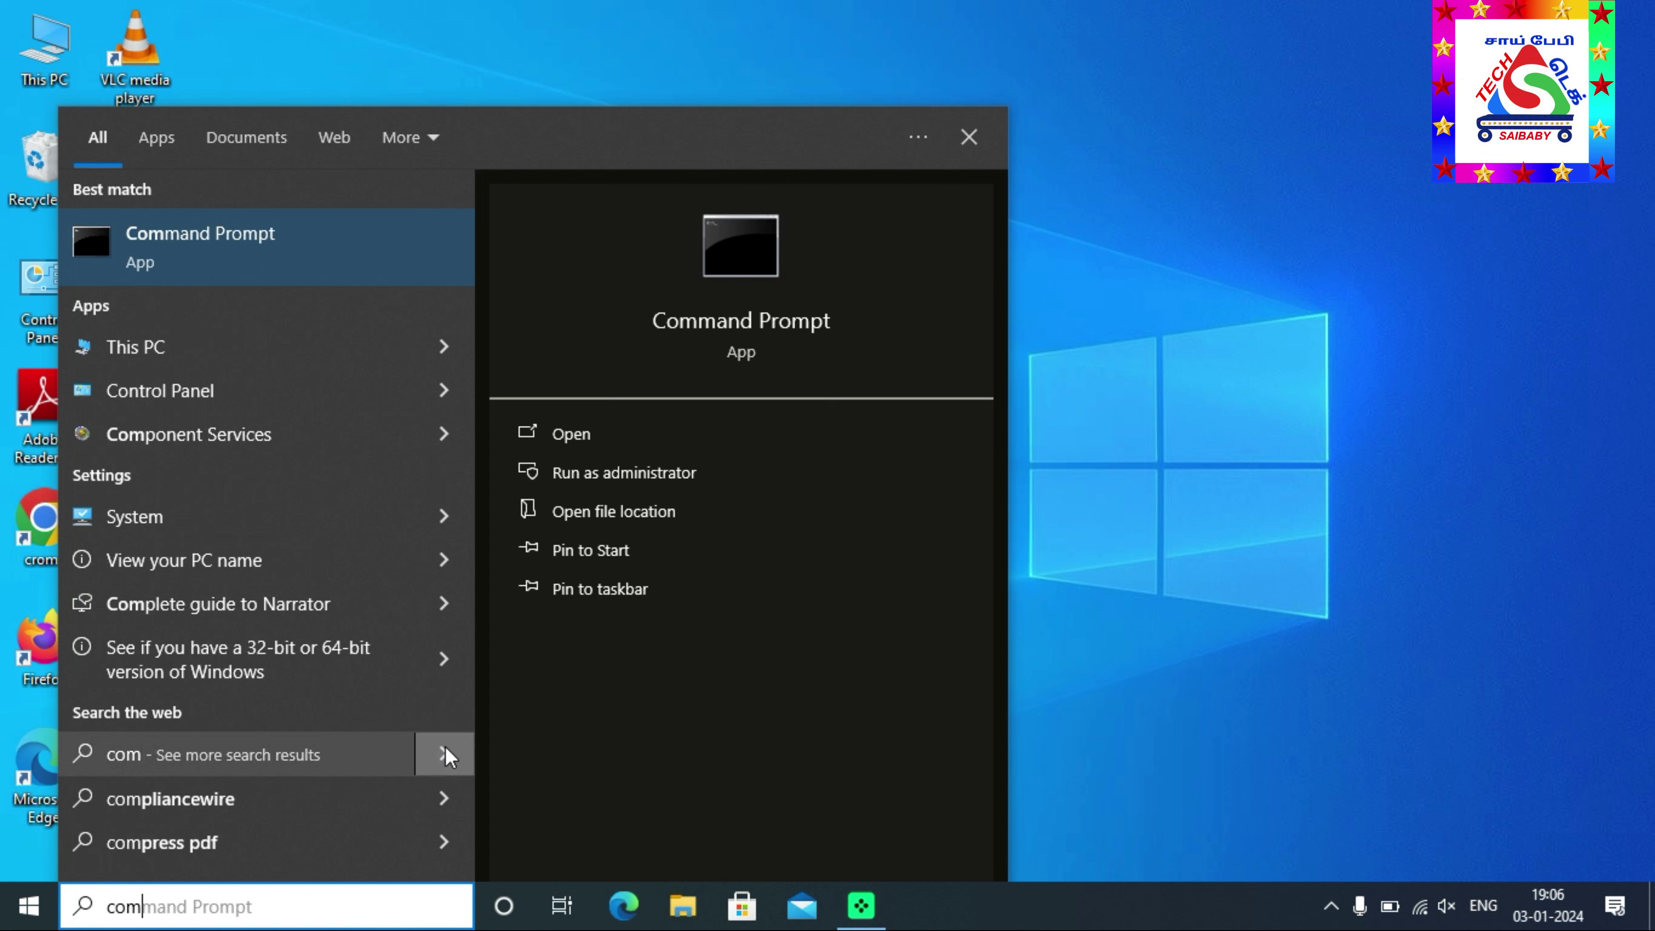
right_click(195, 246)
click(282, 273)
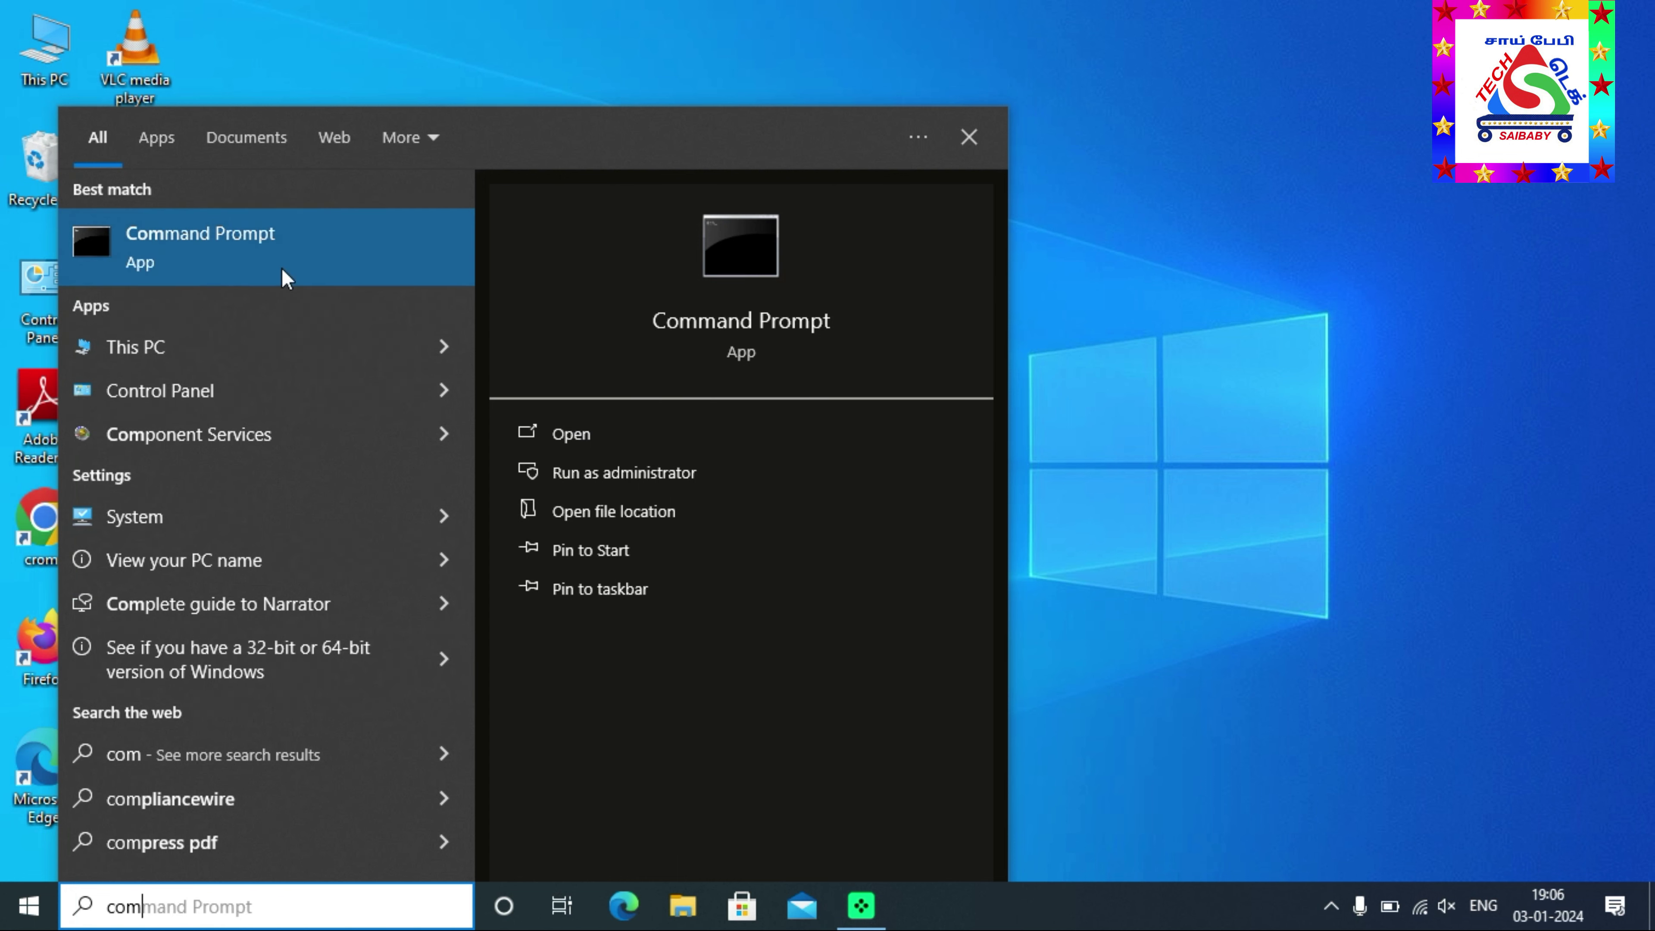
click(969, 137)
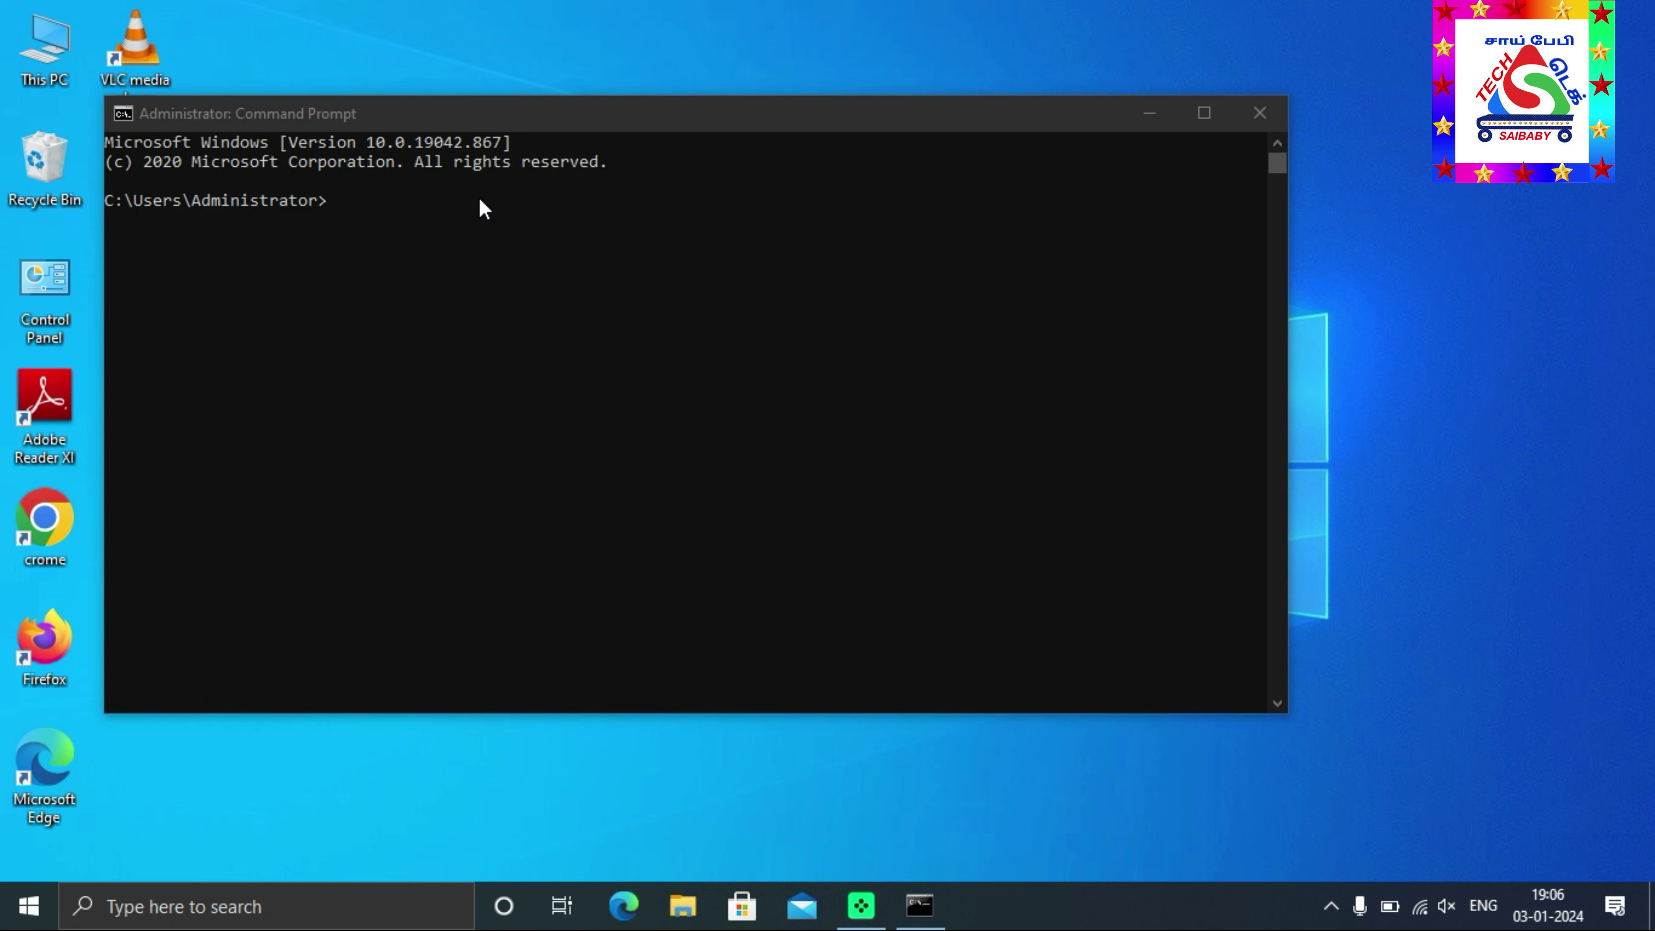
Step: Run the command explorer shell:AppsFolder in the administrator Command Prompt to open the Applications folder
text(explo)
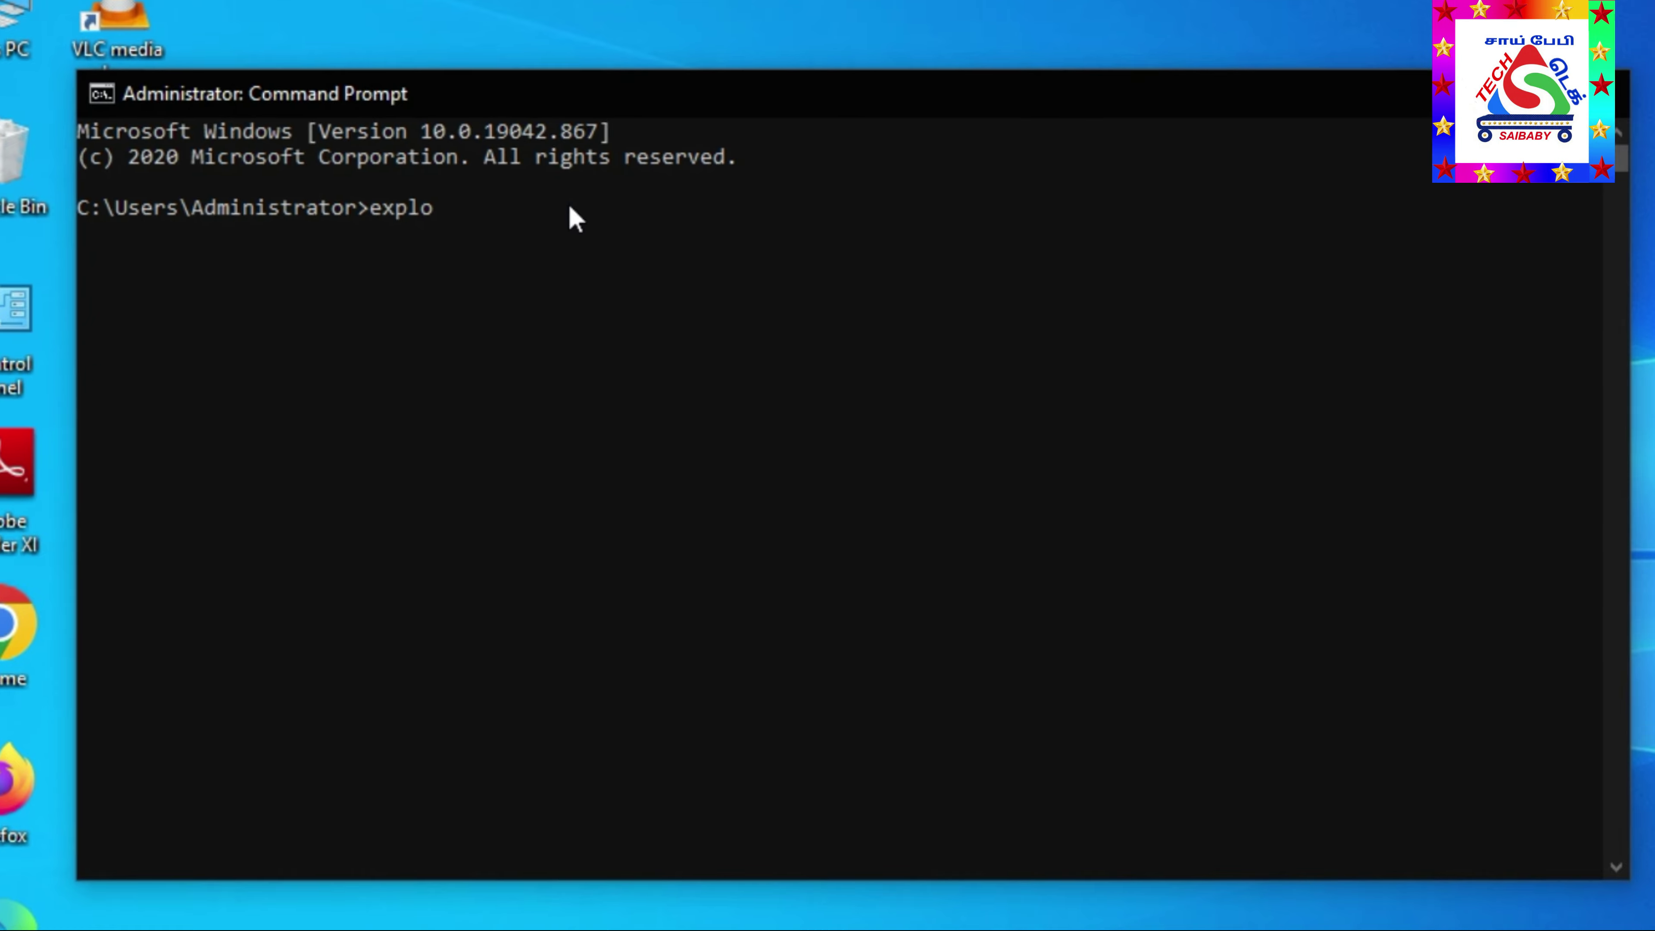
text(rar)
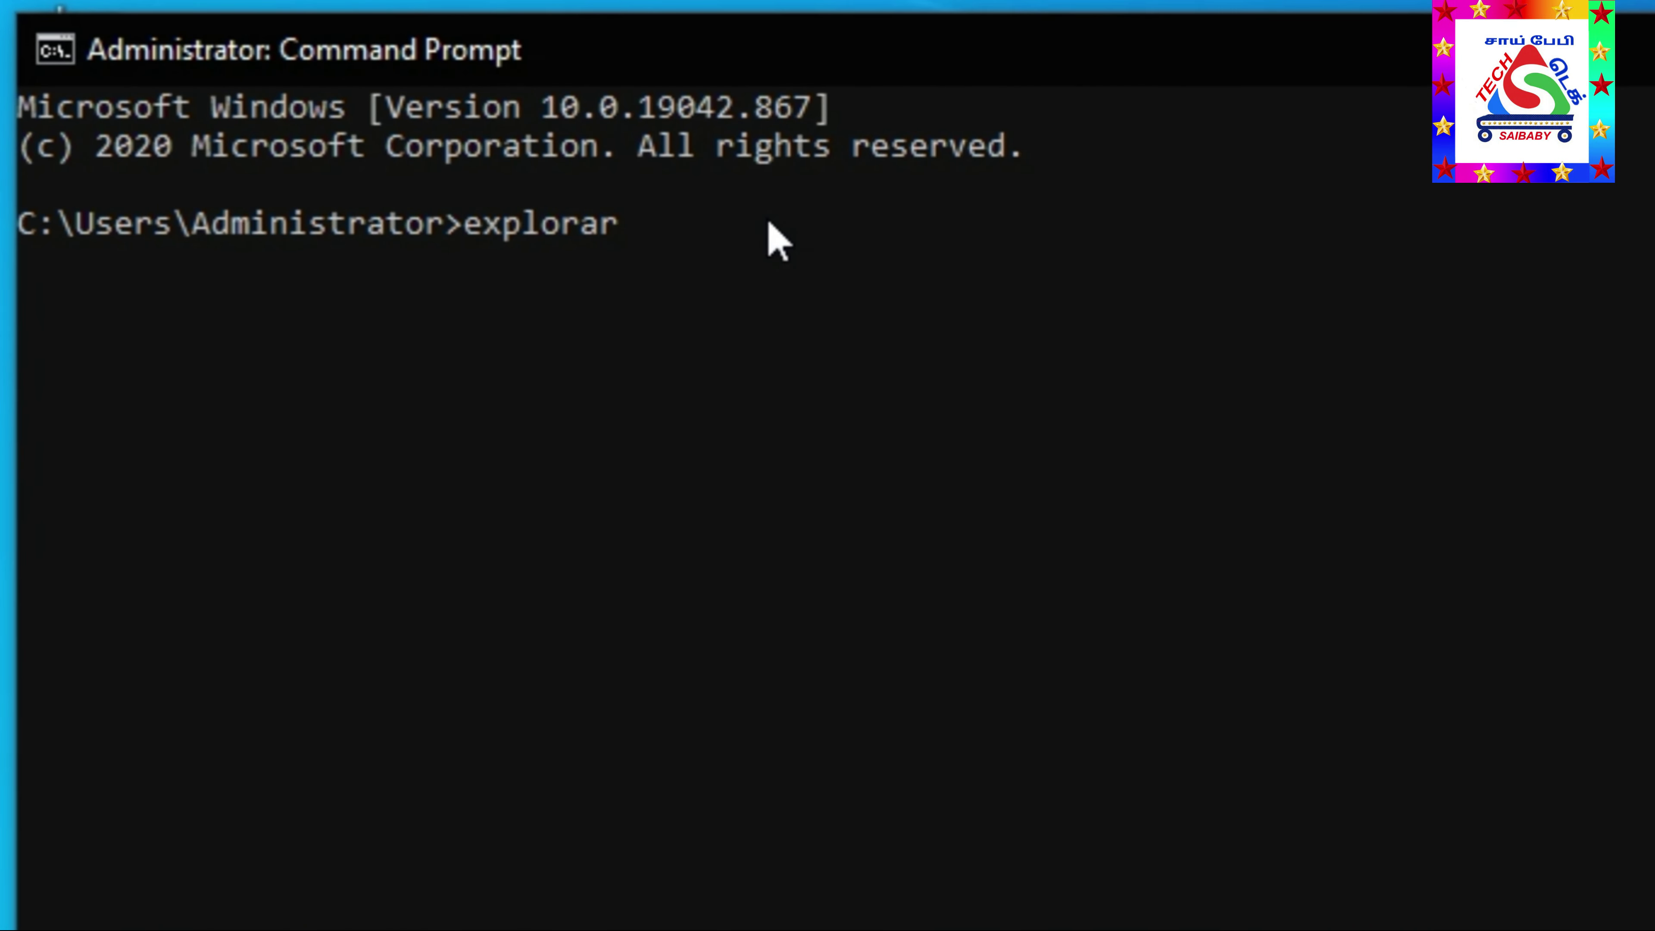
key(BackSpace)
key(BackSpace)
text(e)
key(BackSpace)
key(BackSpace)
key(BackSpace)
text(orer shell)
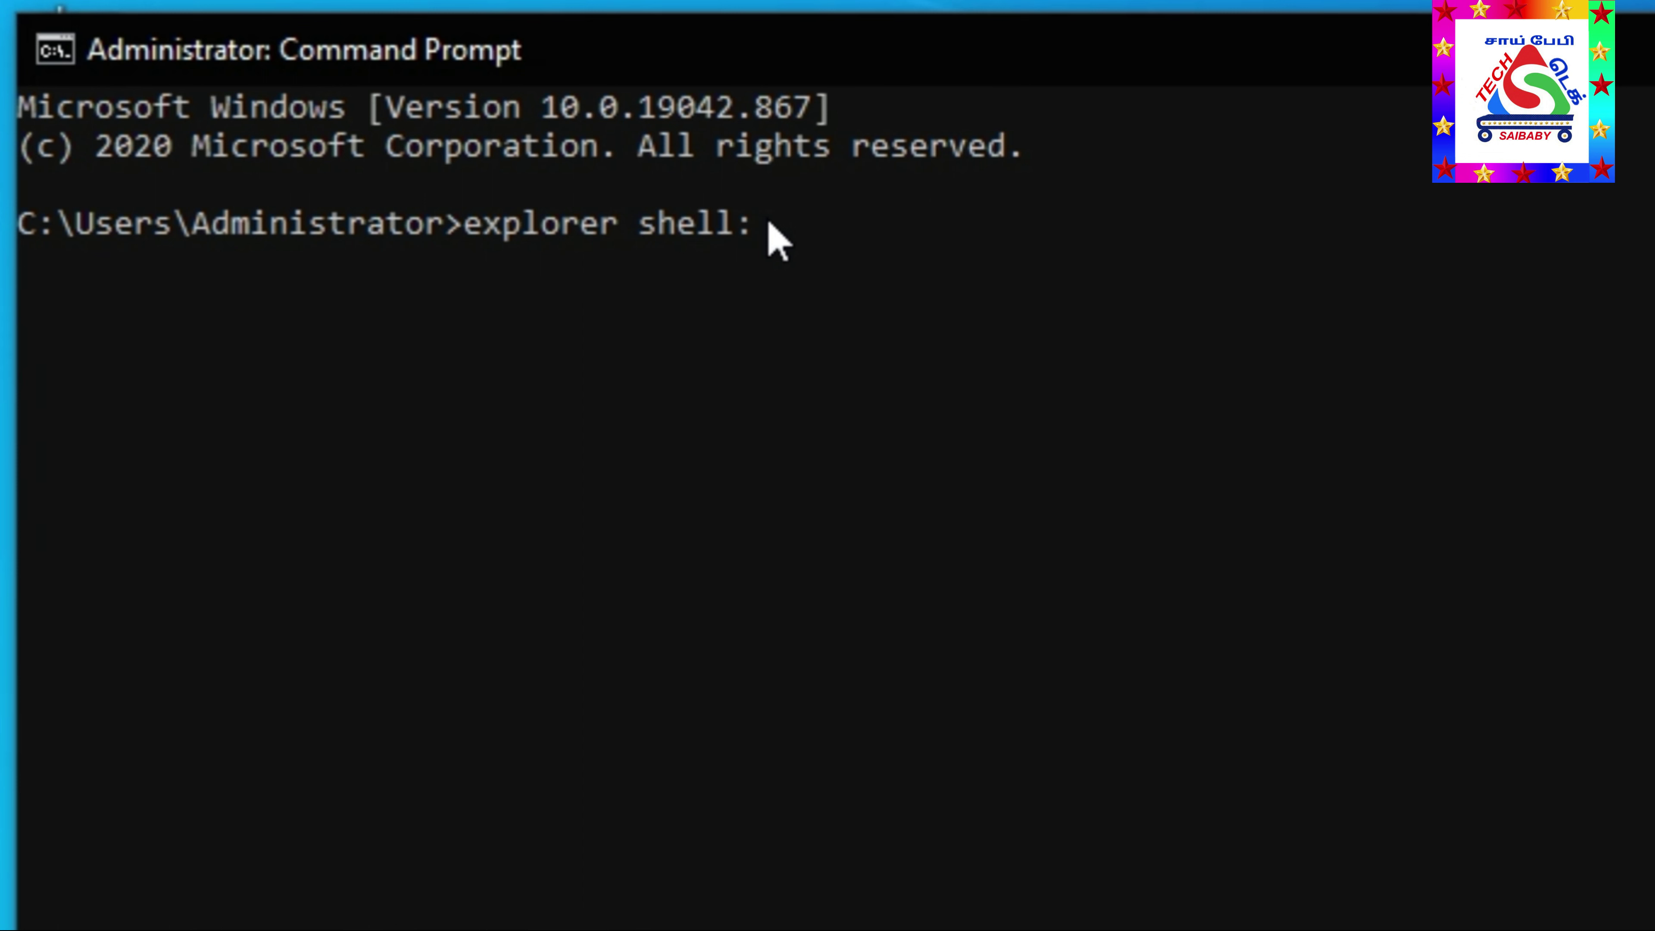
text(:Apps)
text(Folder)
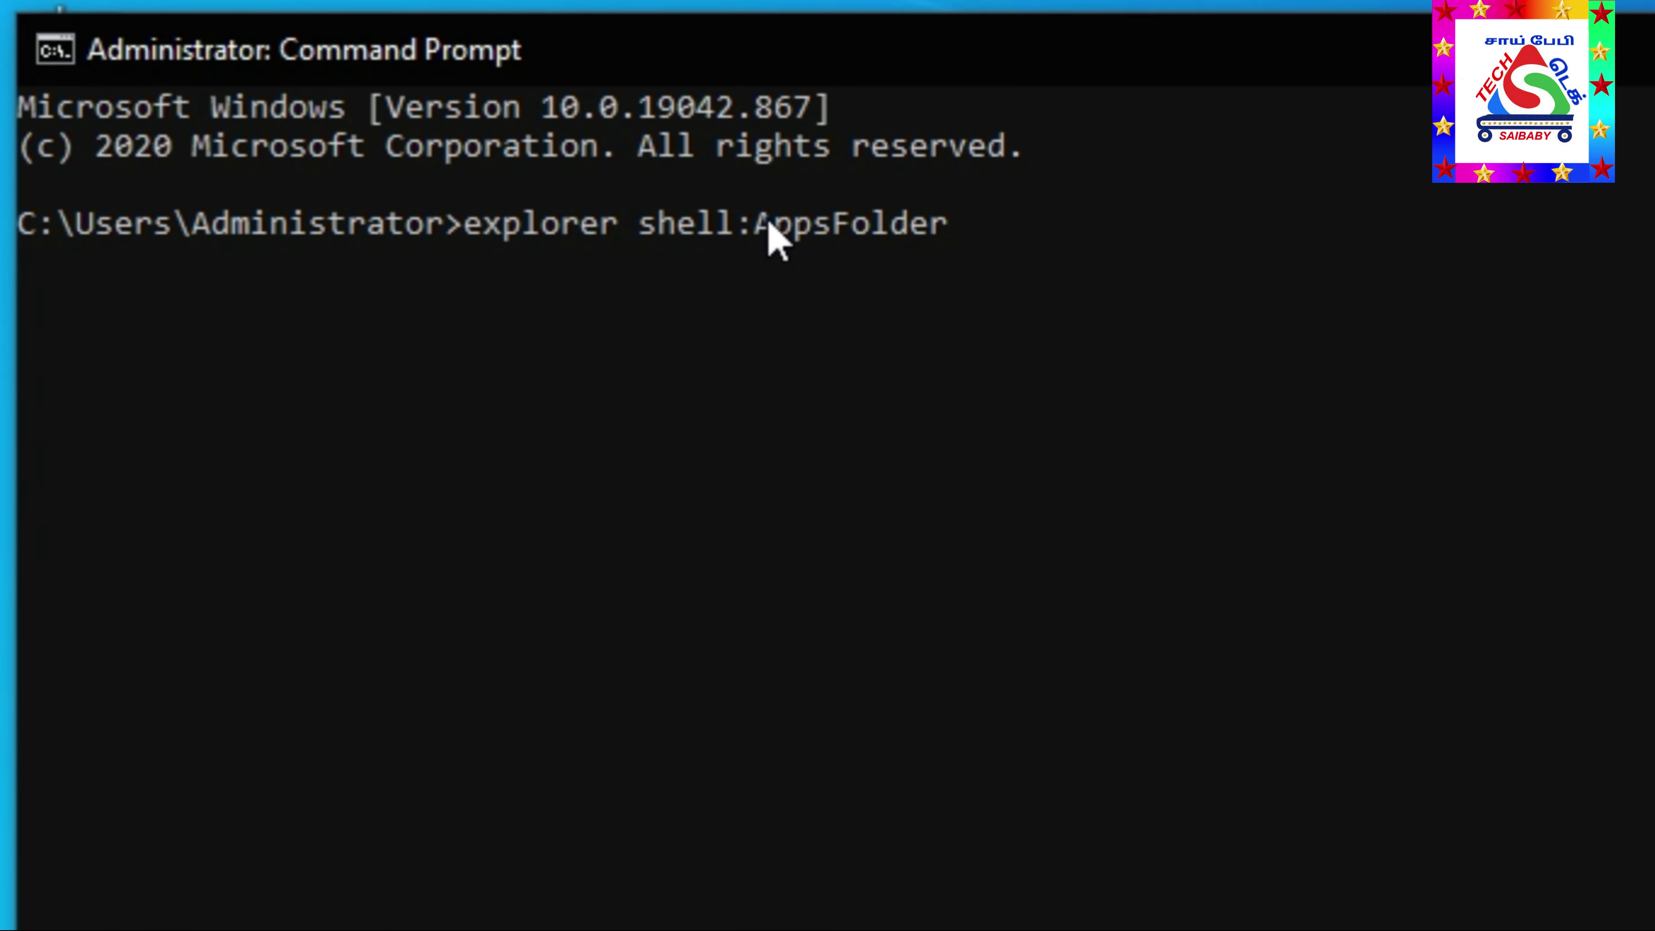
key(Return)
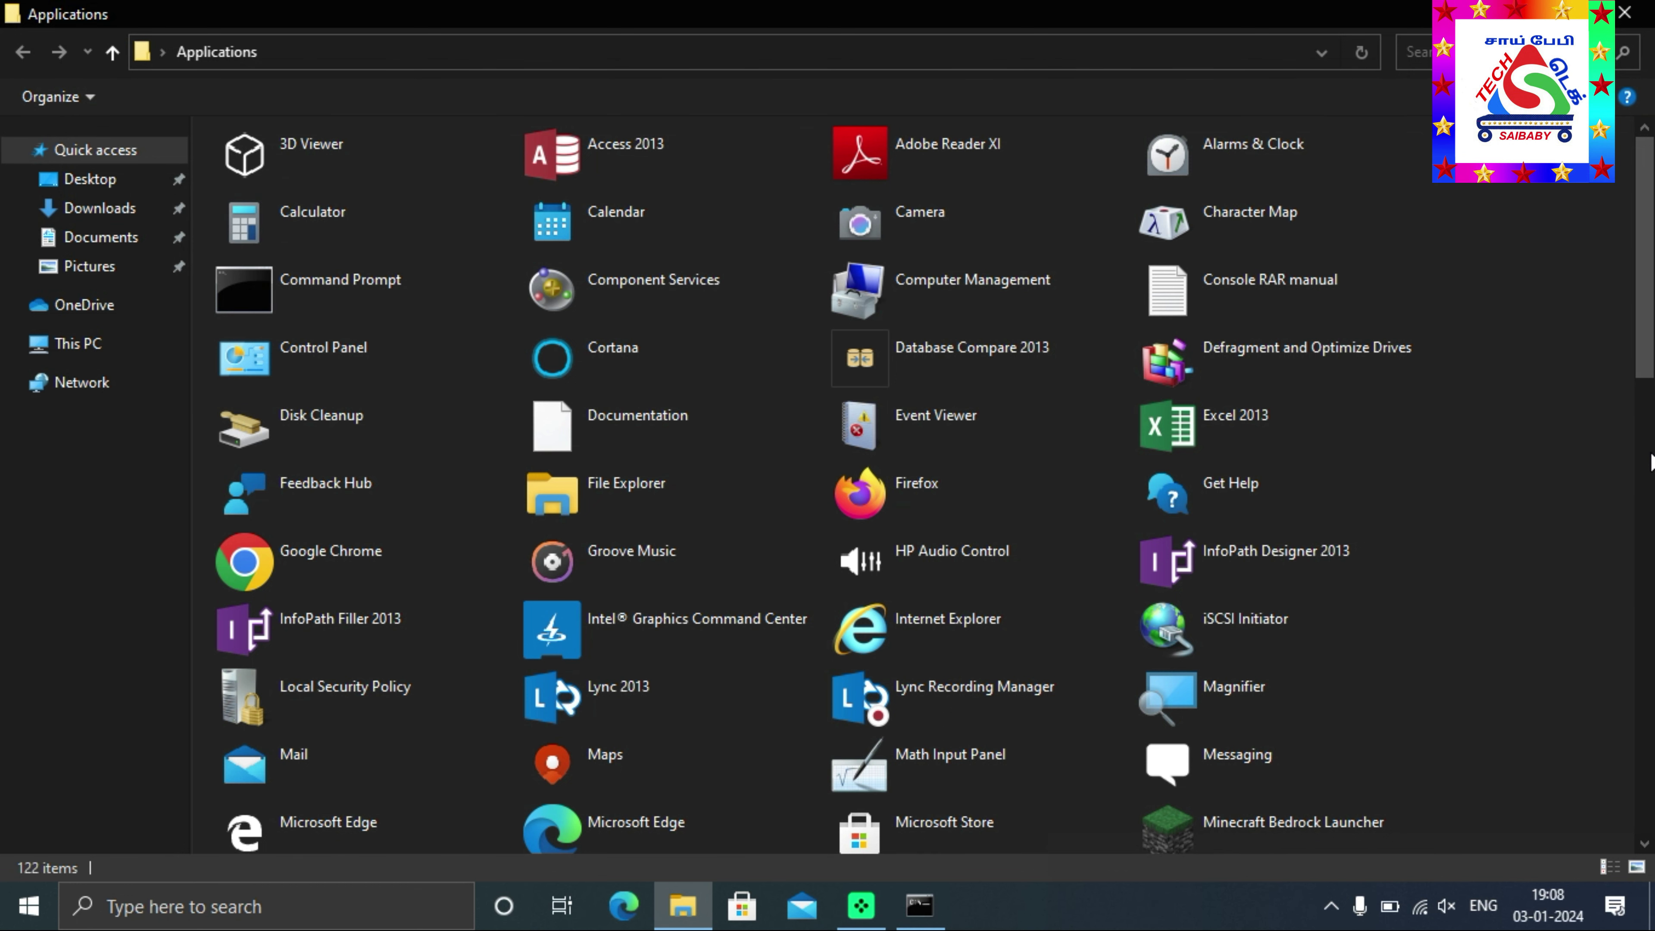
Step: Shrink the Applications window to reveal the desktop and create a desktop shortcut for Snip & Sketch
click(1651, 461)
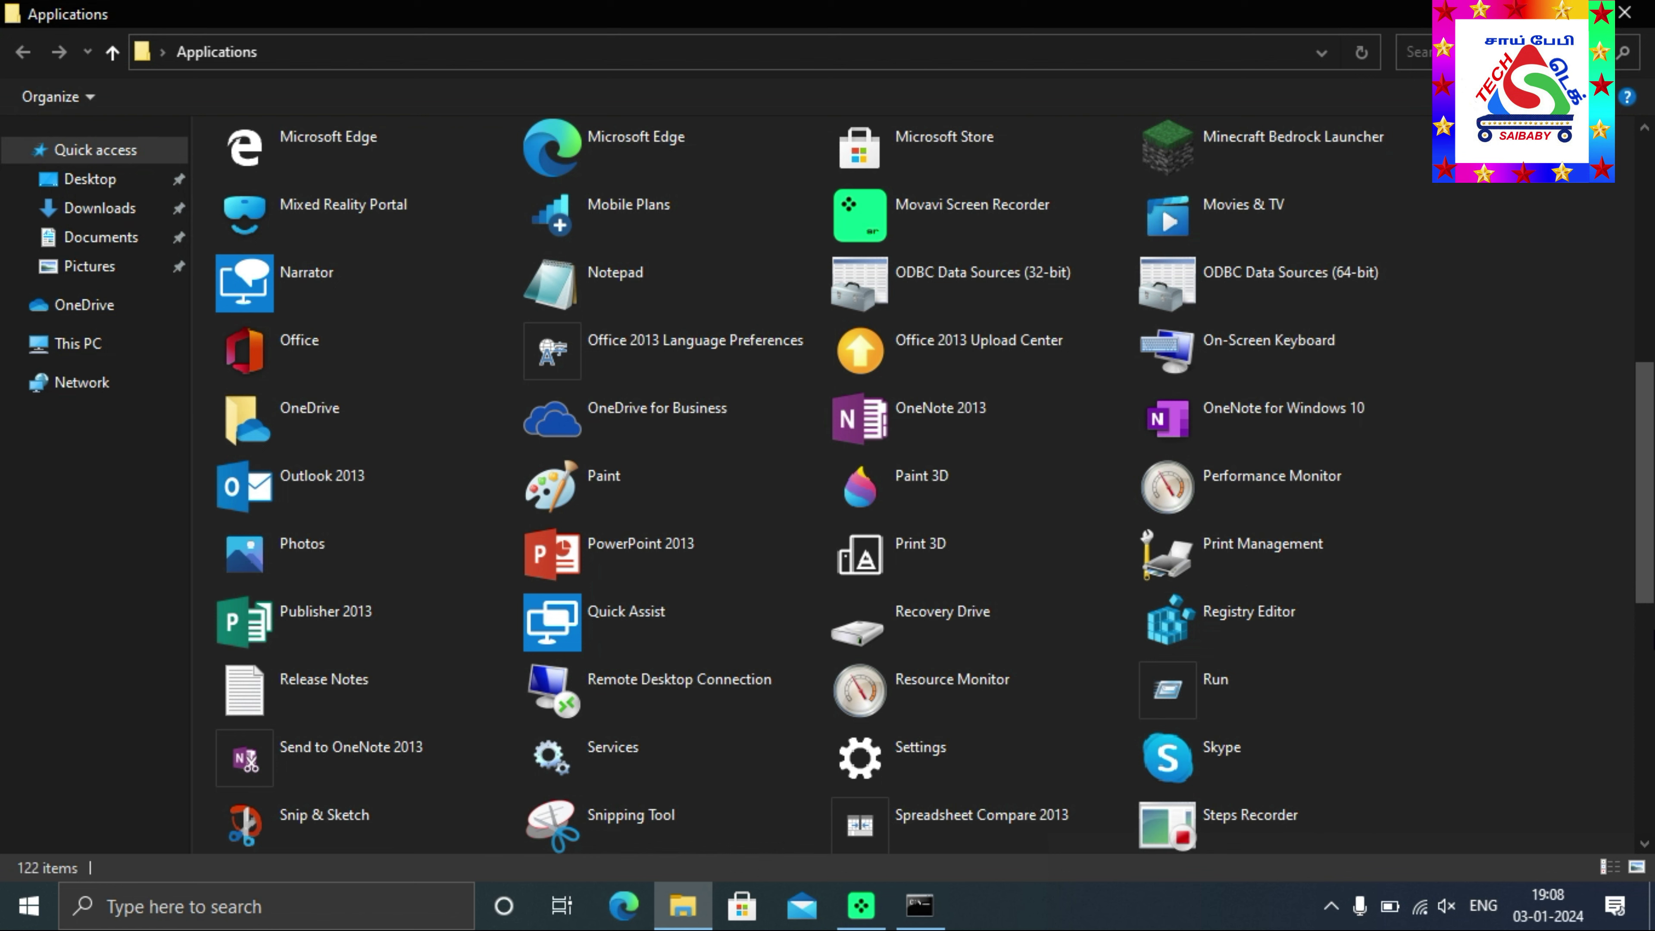
scroll(814, 482, down, 5)
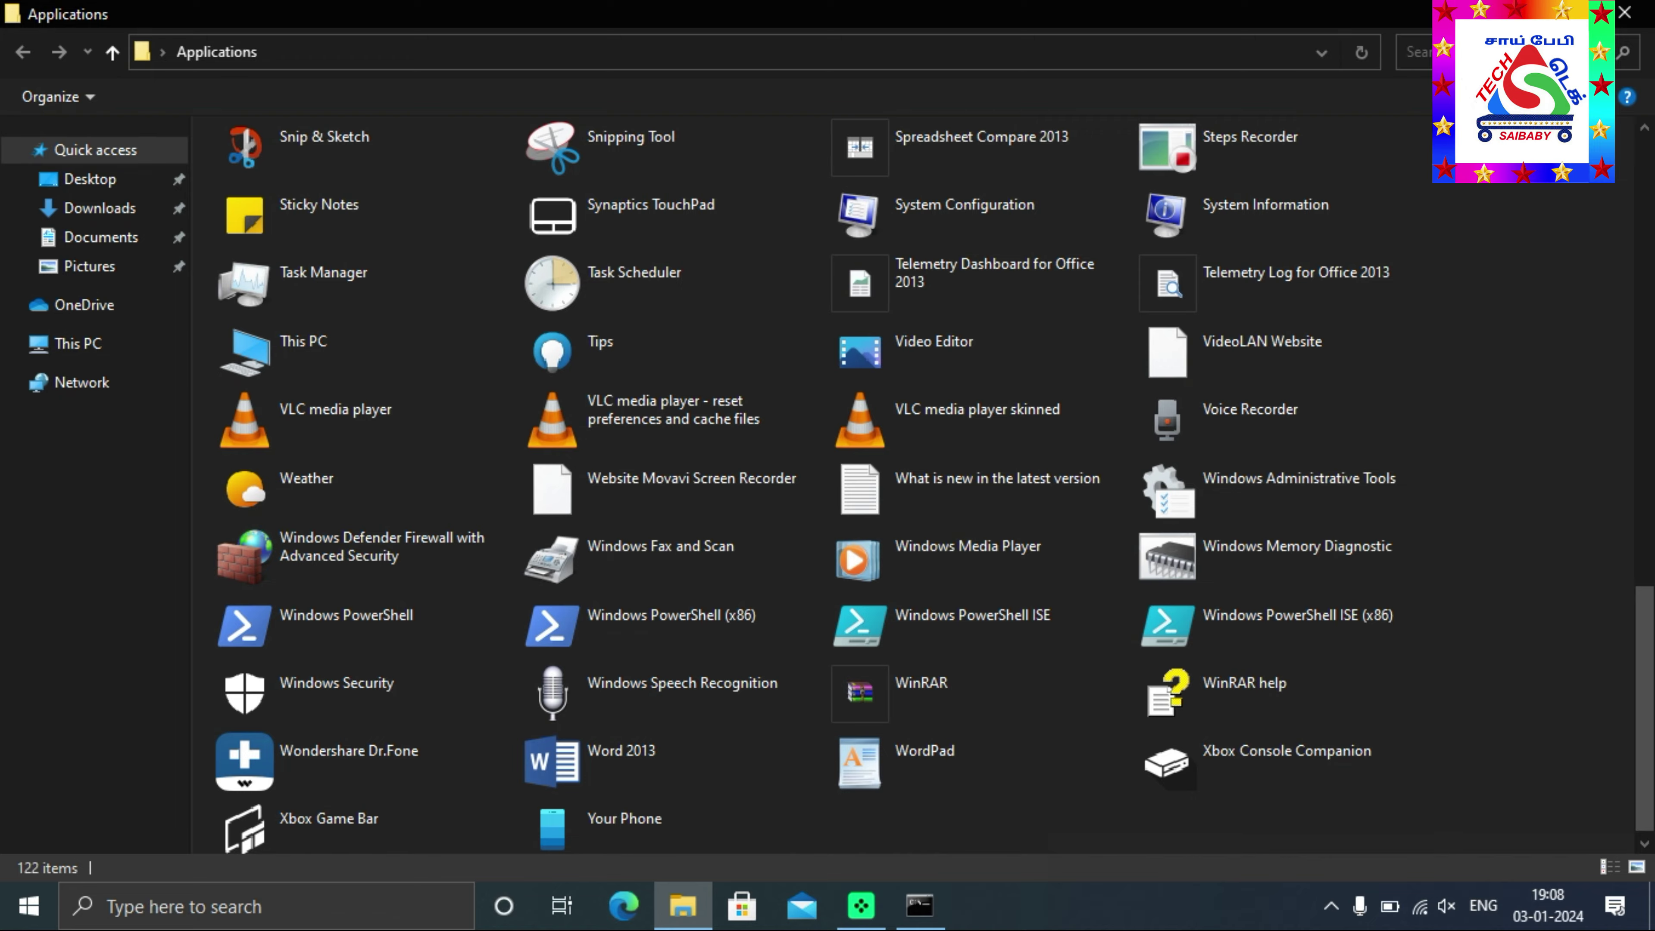
click(1577, 12)
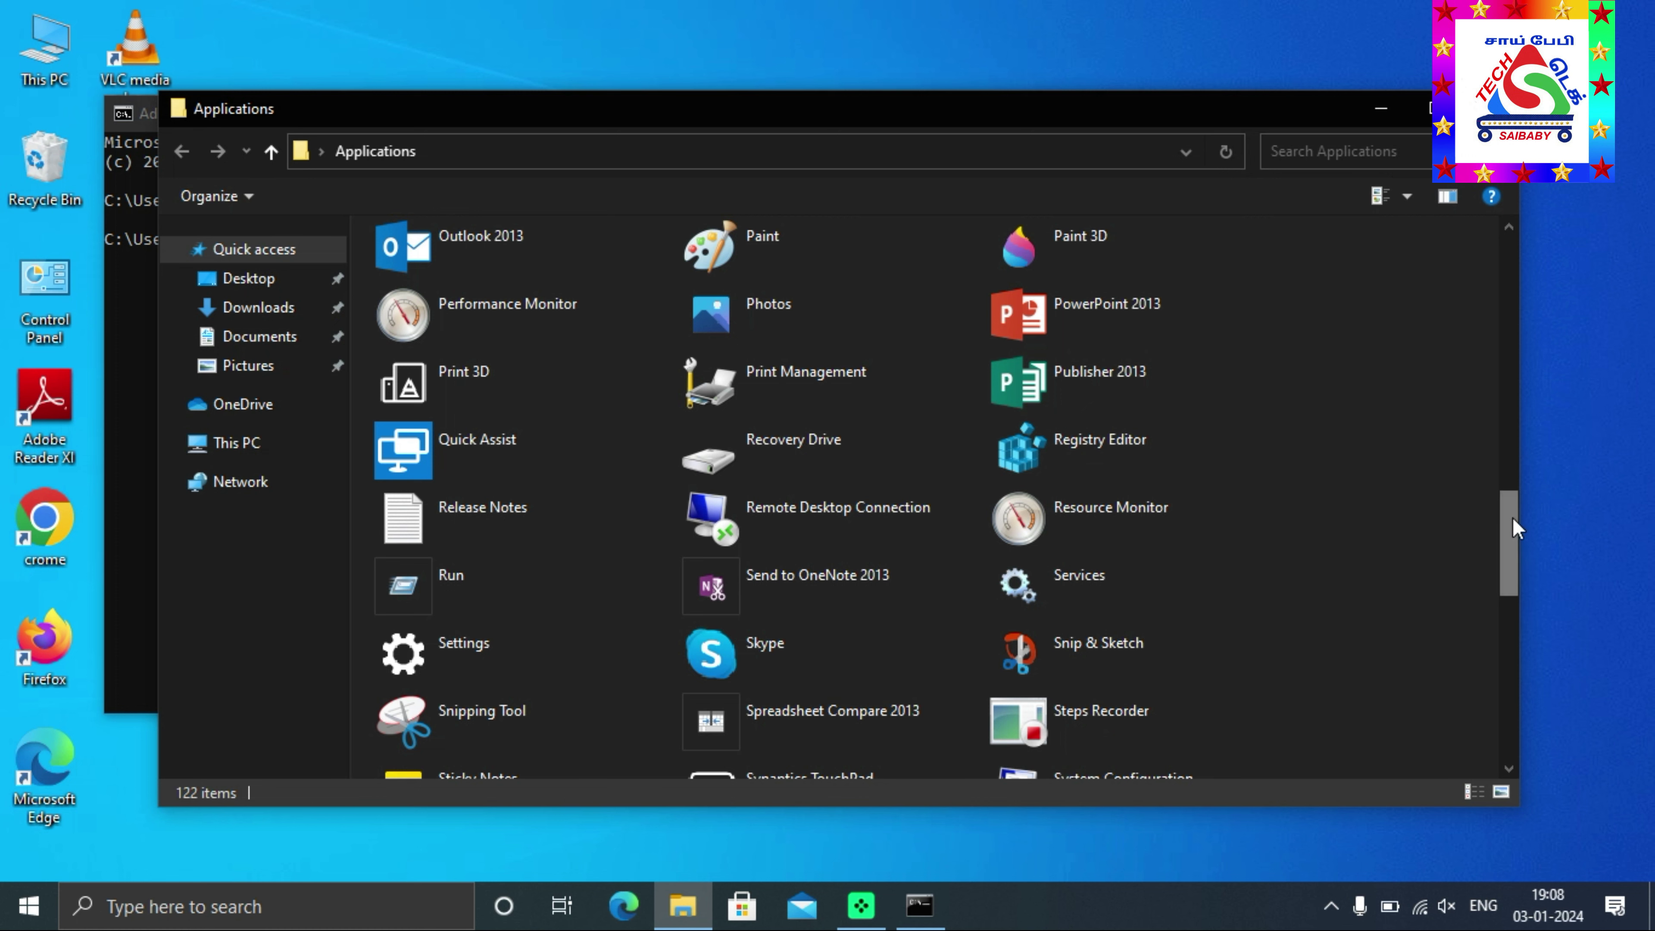
drag(1514, 528, 1514, 594)
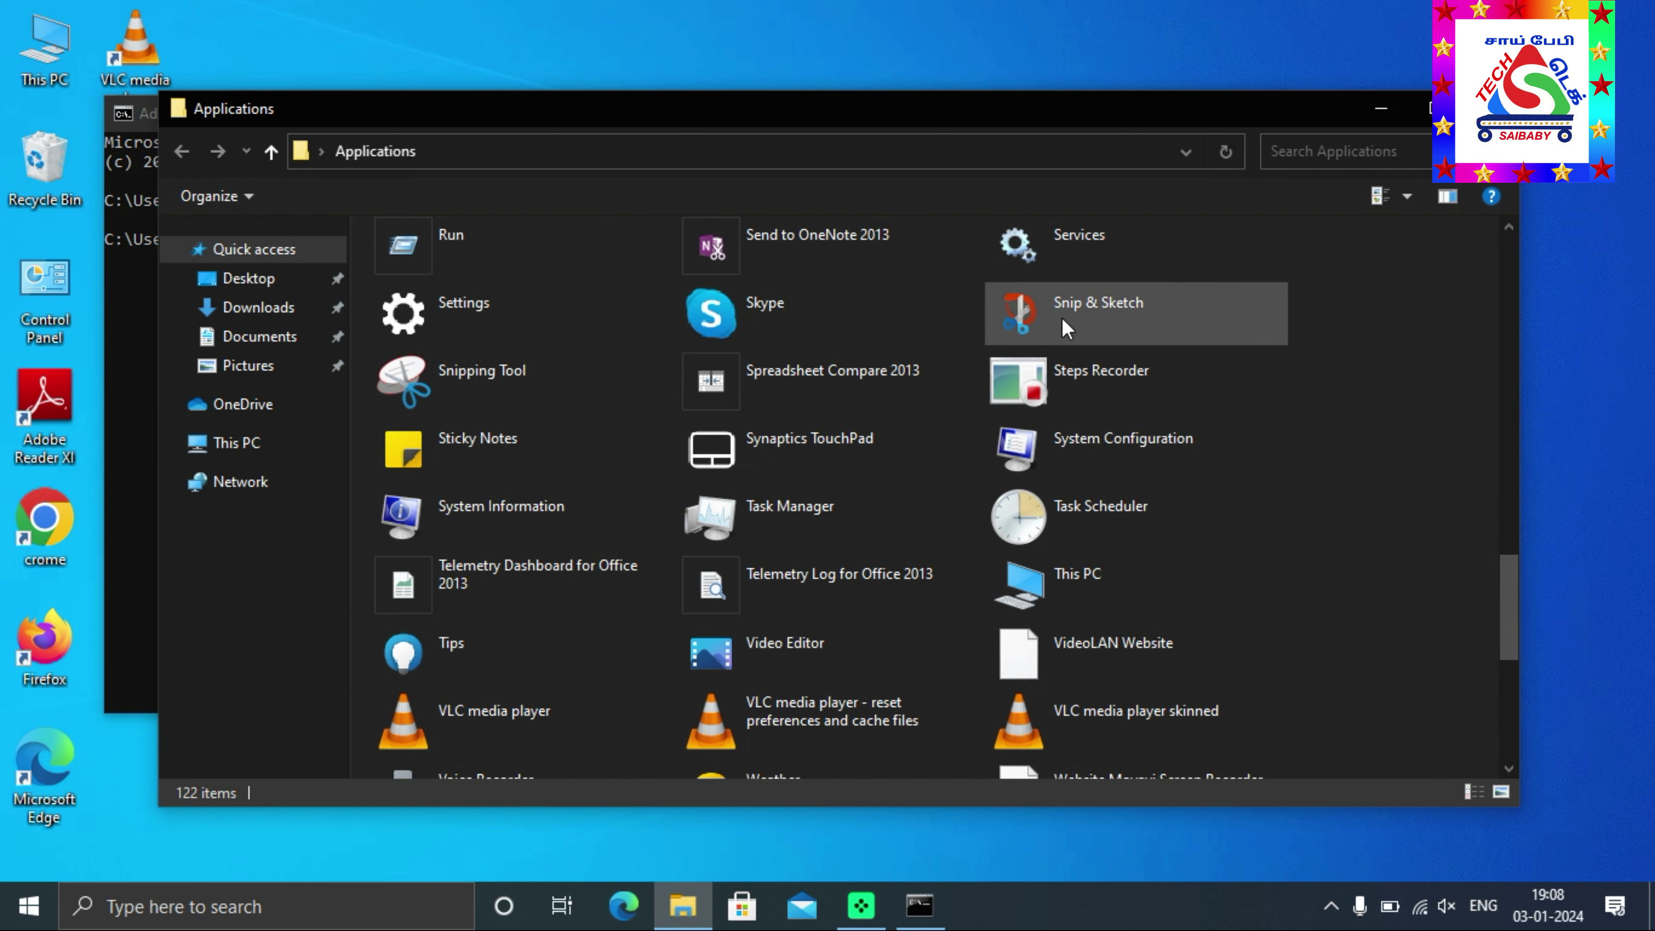
click(1036, 330)
mouse_move(1036, 329)
mouse_down()
mouse_move(648, 71)
mouse_move(541, 52)
mouse_move(547, 67)
mouse_up()
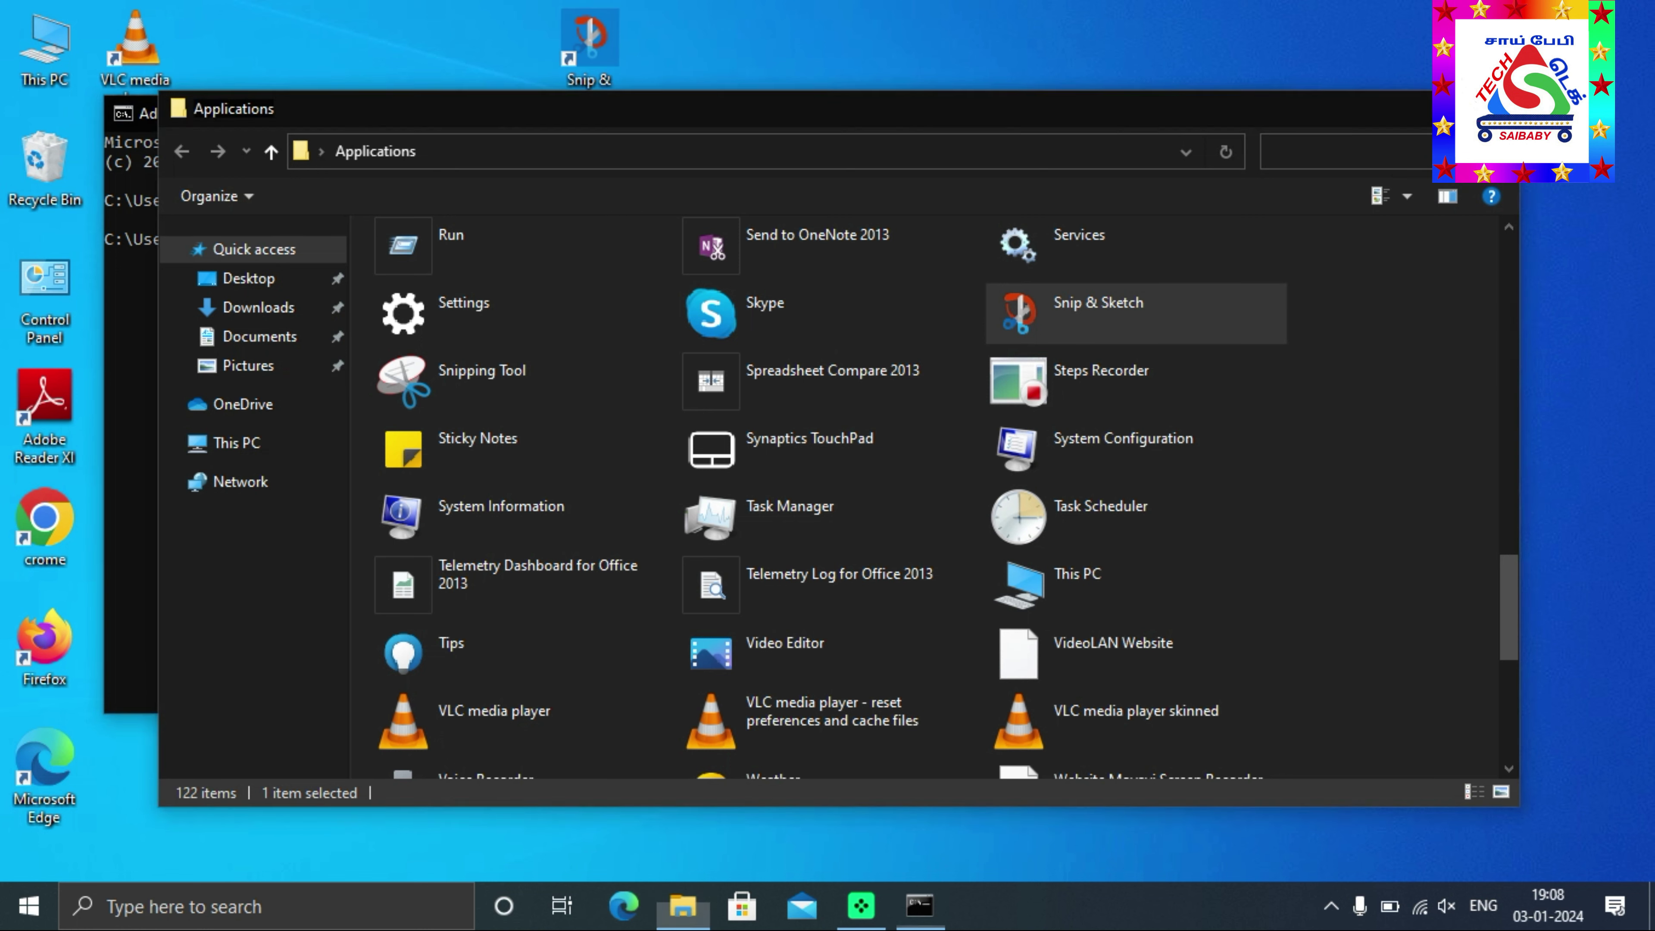
Step: Close the Applications and Command Prompt windows and move the Snip & Sketch shortcut lower on the desktop
click(1494, 108)
click(1257, 112)
drag(586, 38, 566, 306)
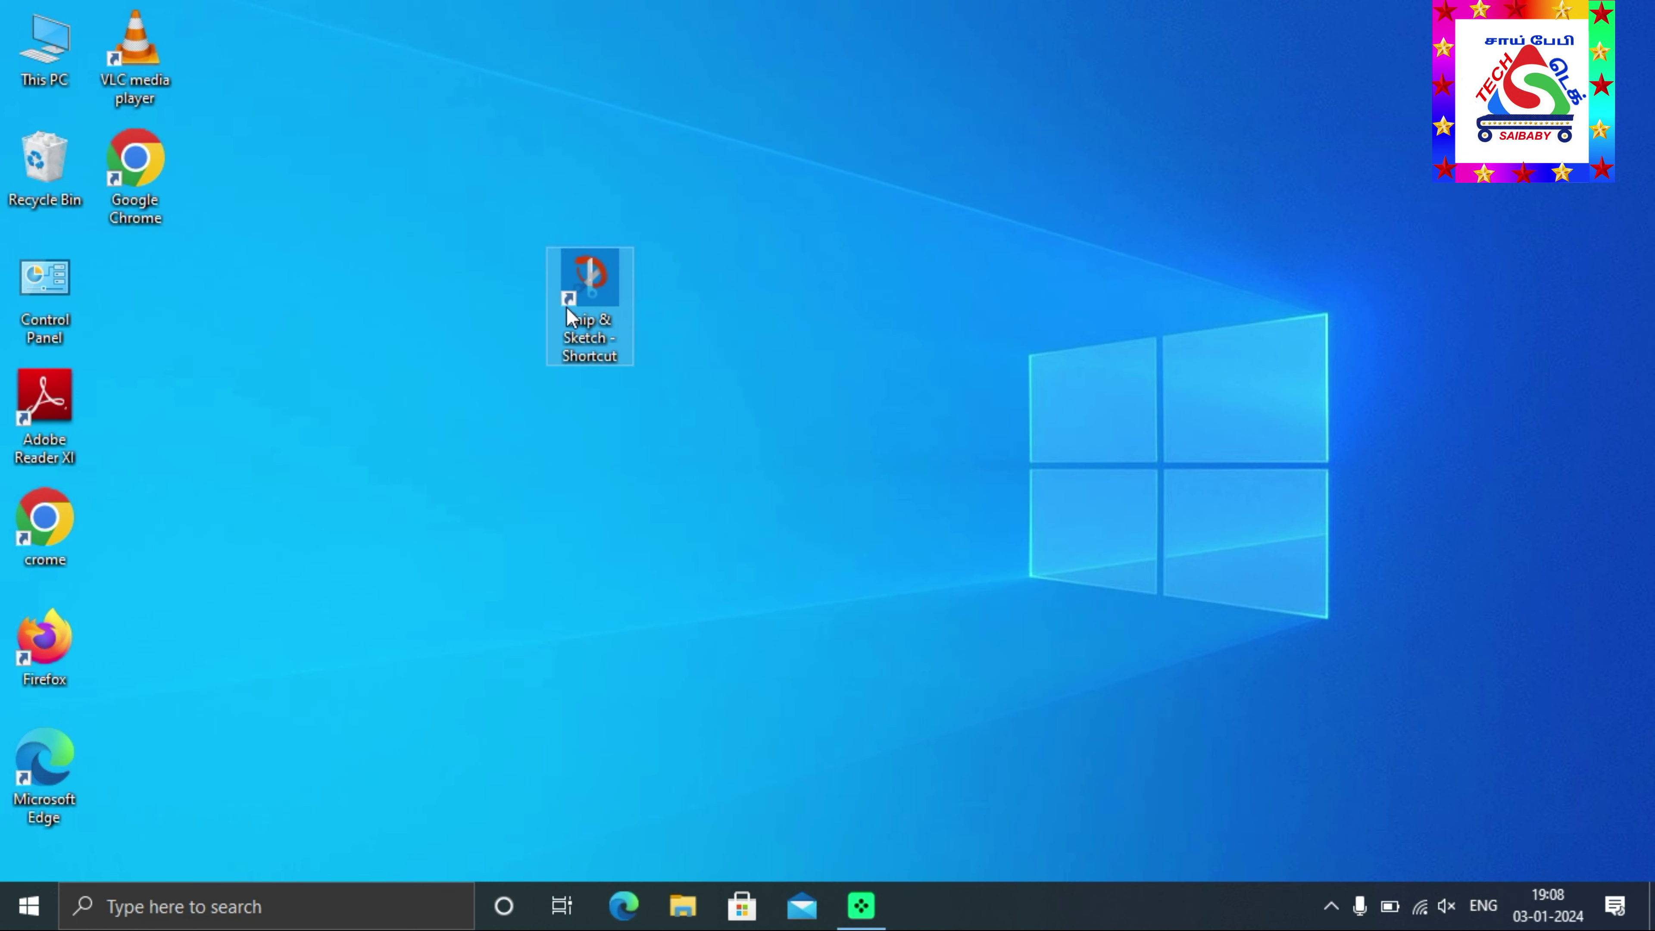
Step: Assign Ctrl + Alt + F as the shortcut key in the Snip & Sketch shortcut's properties and apply it
right_click(587, 320)
click(713, 645)
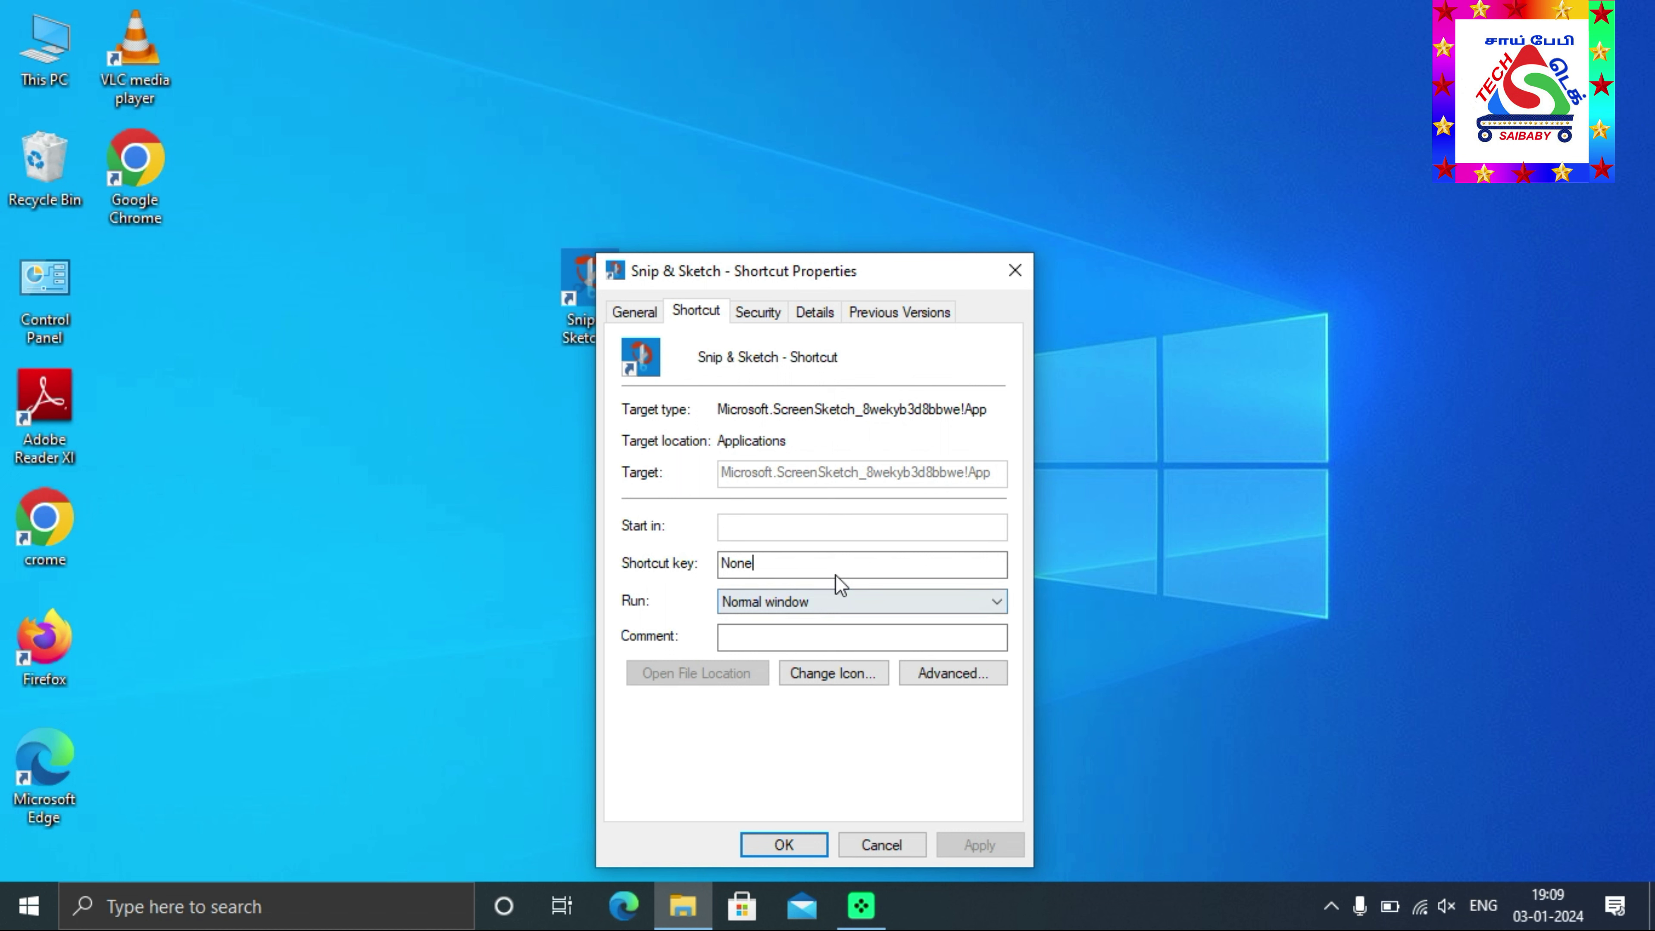
key(ctrl+alt+f)
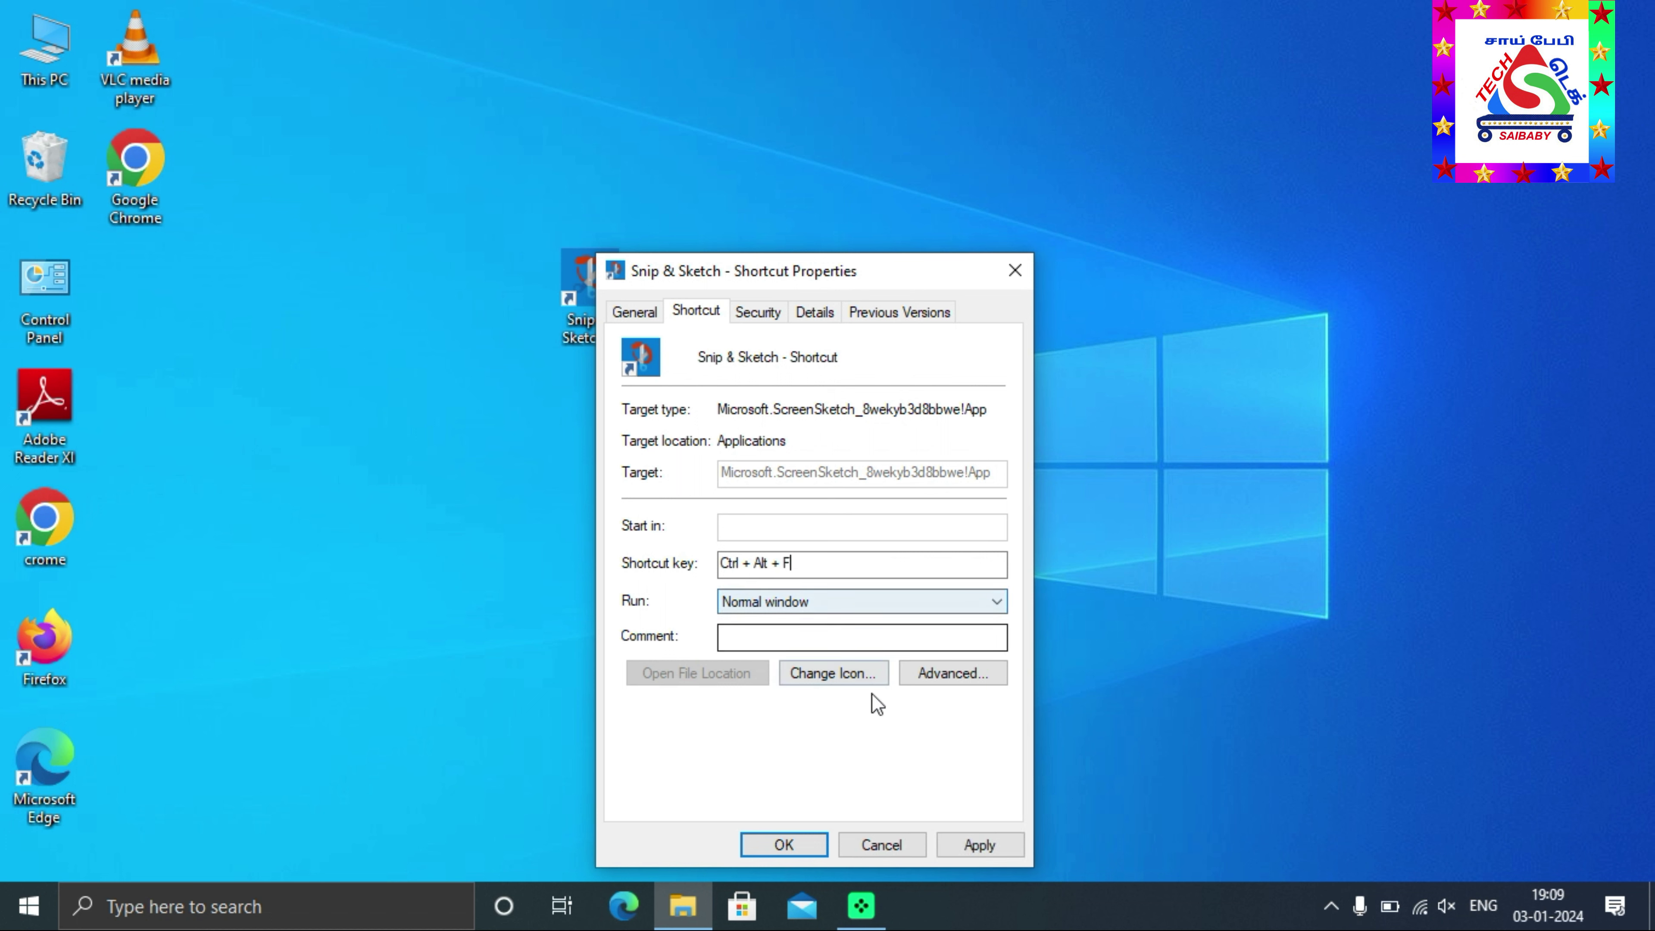
click(964, 844)
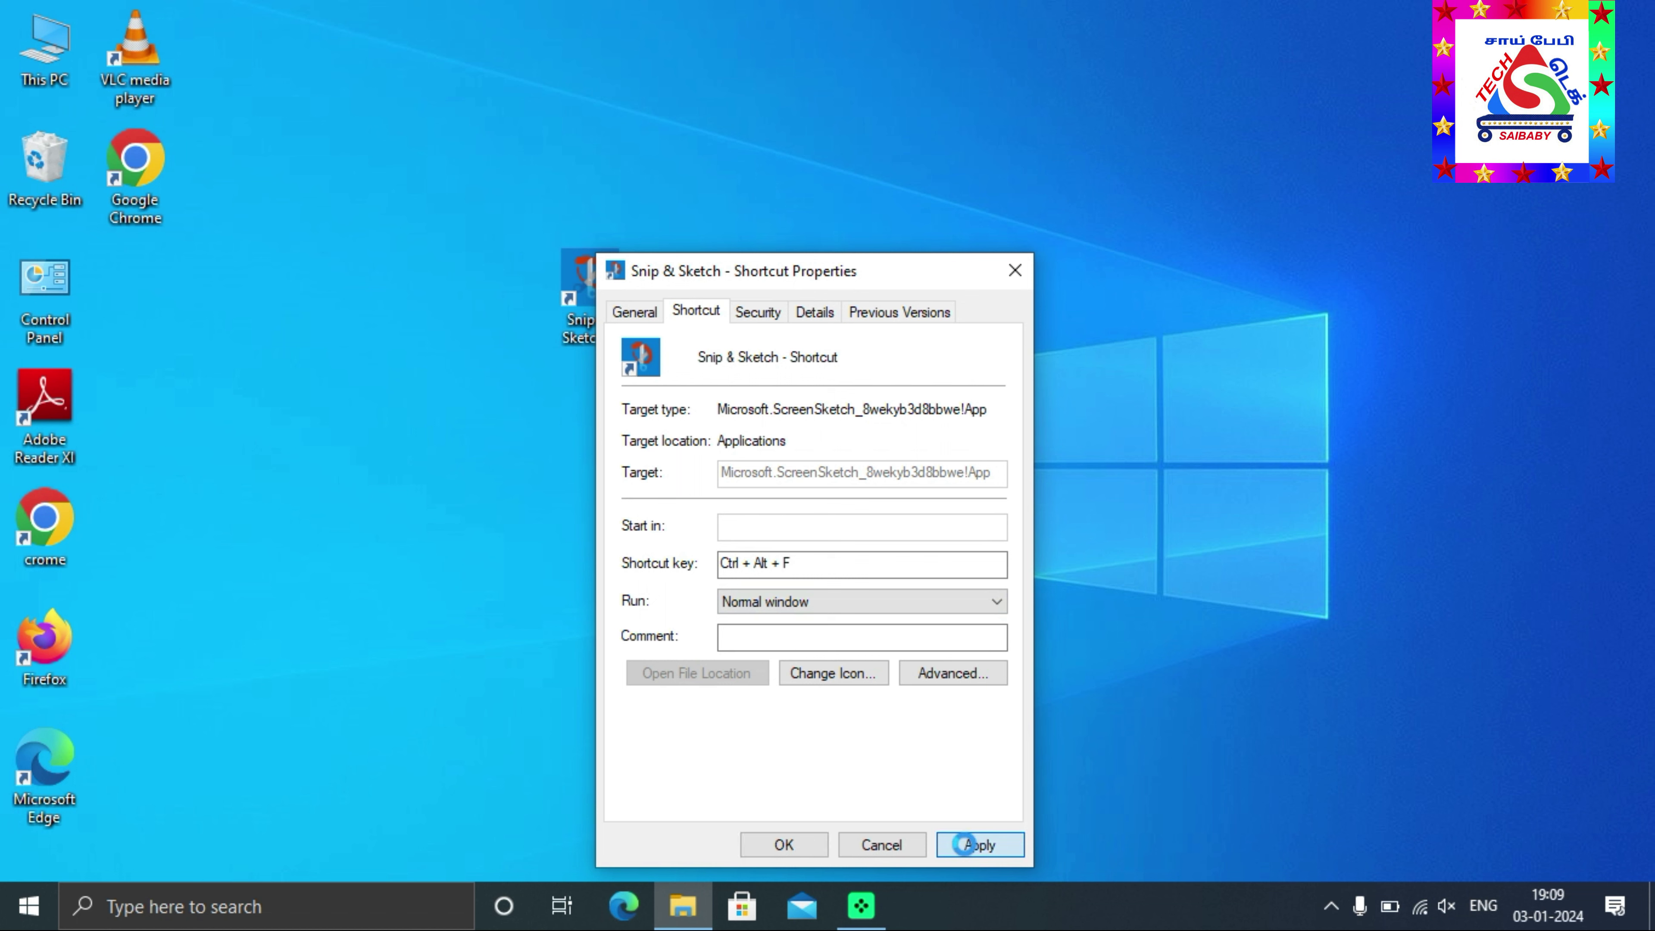
click(775, 846)
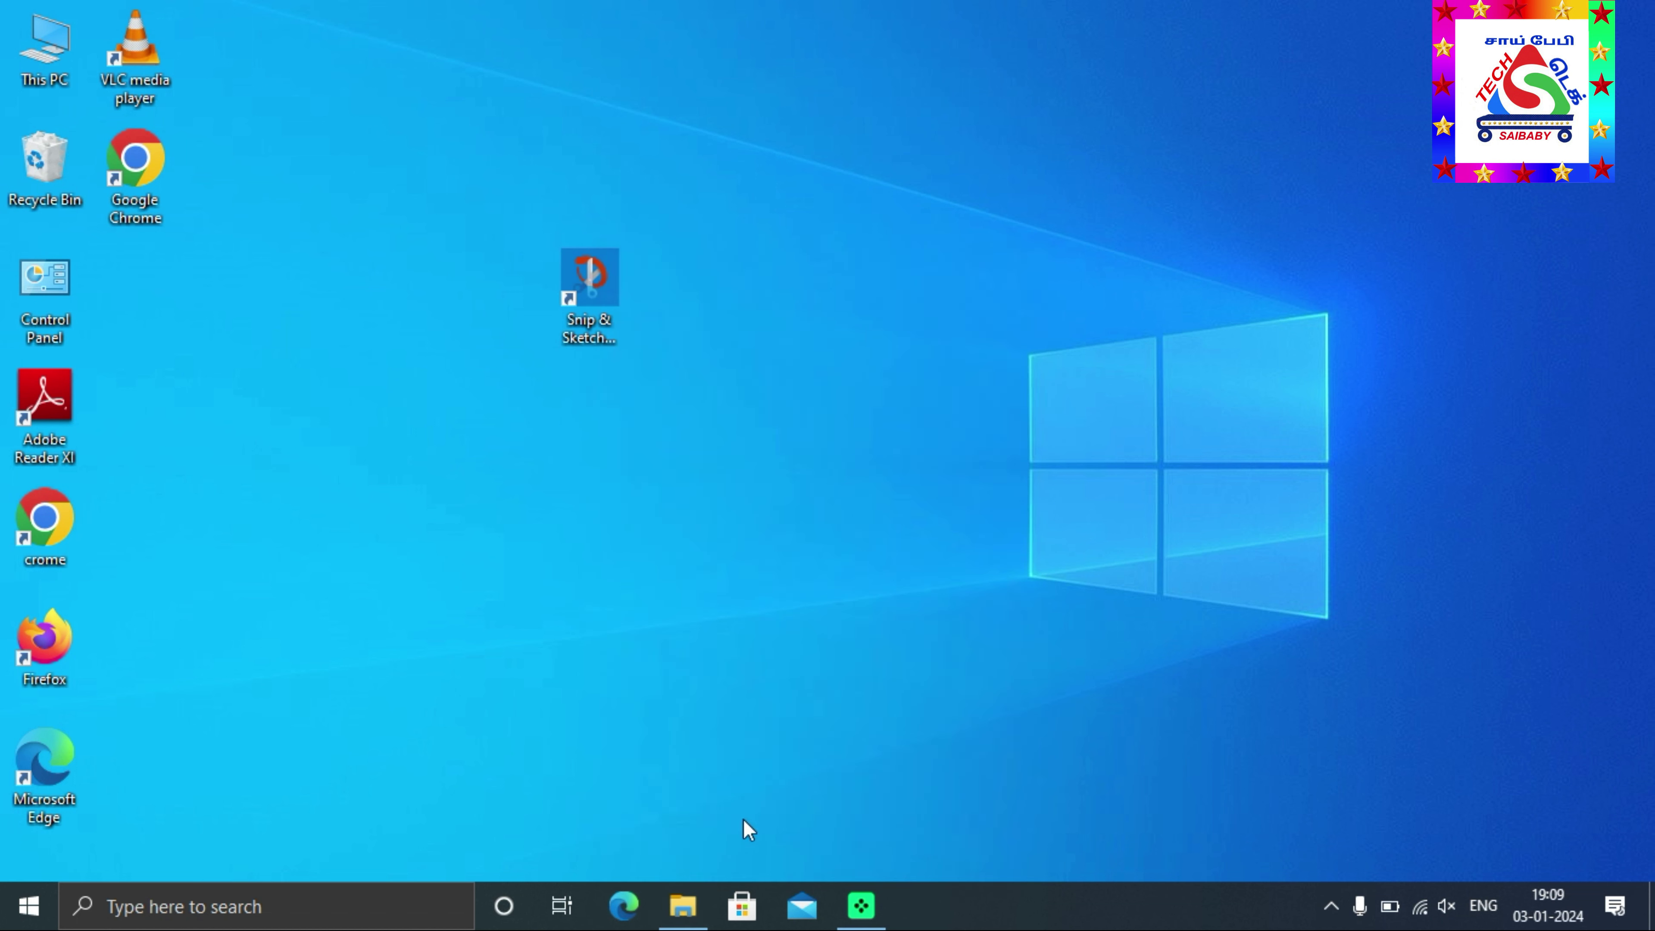